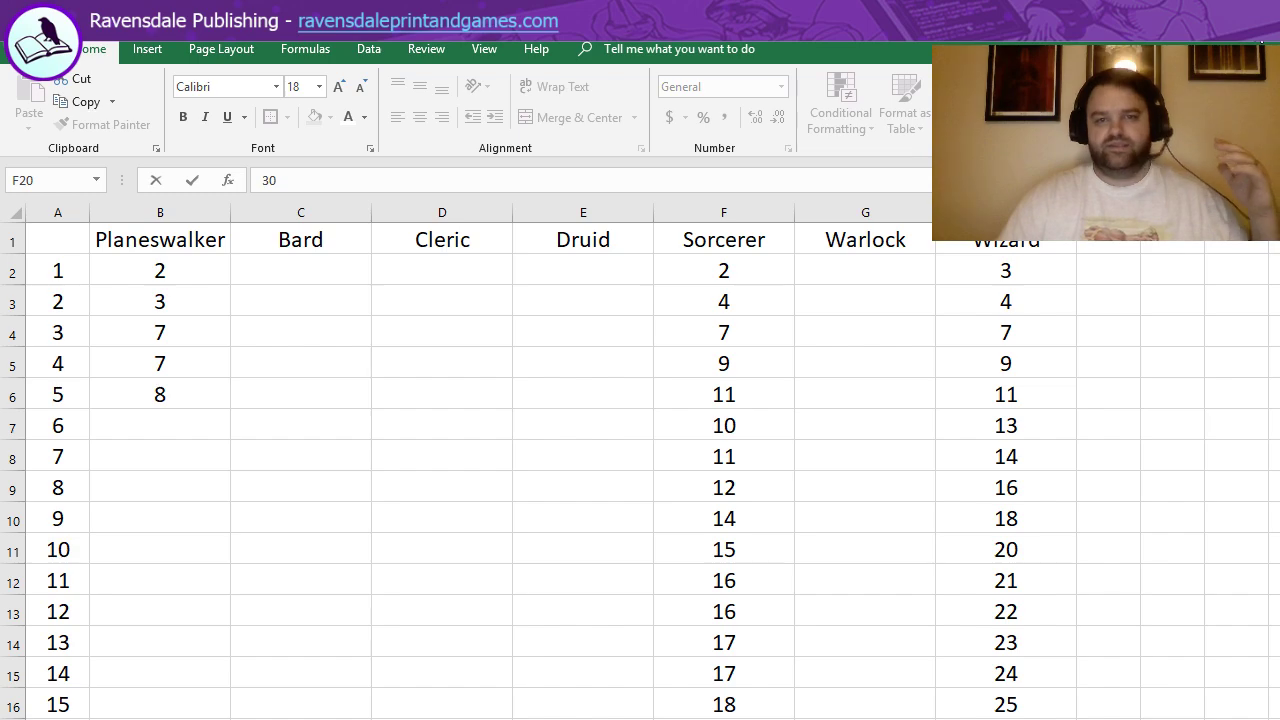
Switch to the Planeswalker Class document in Google Docs and examine the Daily Mana and Max Mana columns of the Class Features Table.
key("super+Down")
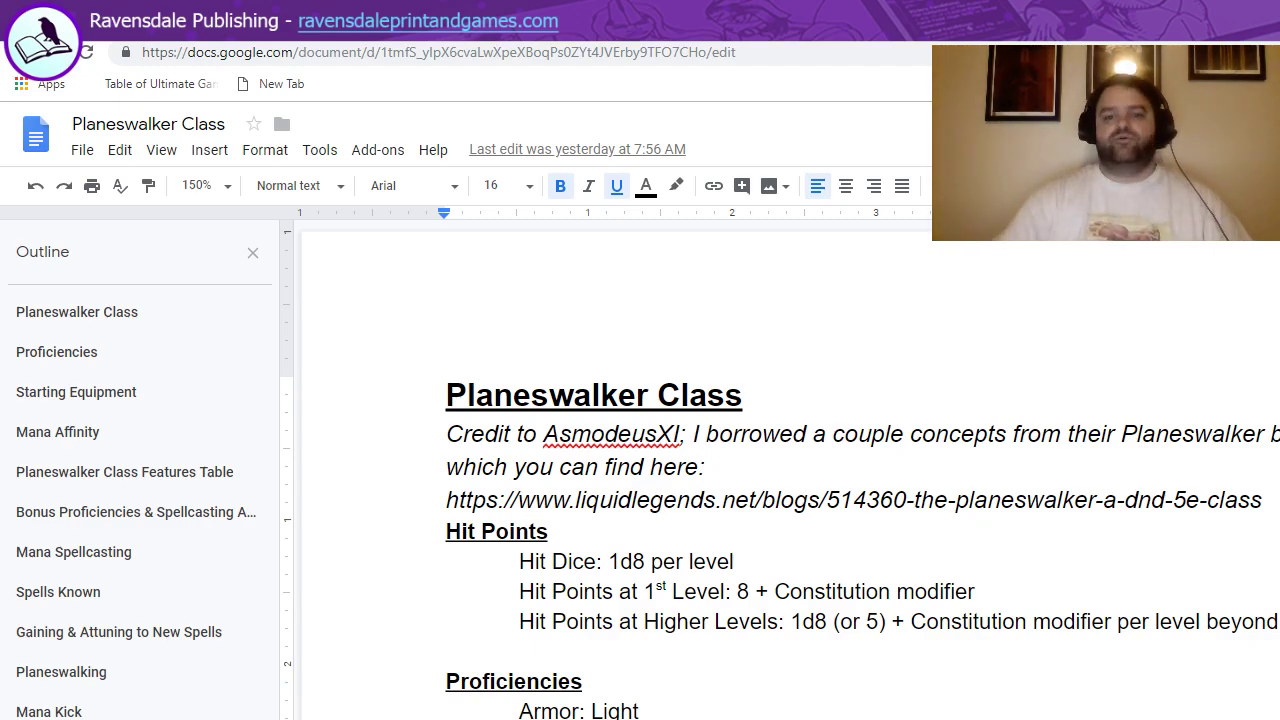
left_click(1149, 626)
scroll(1155, 620, "down", 7)
scroll(1161, 620, "down", 8)
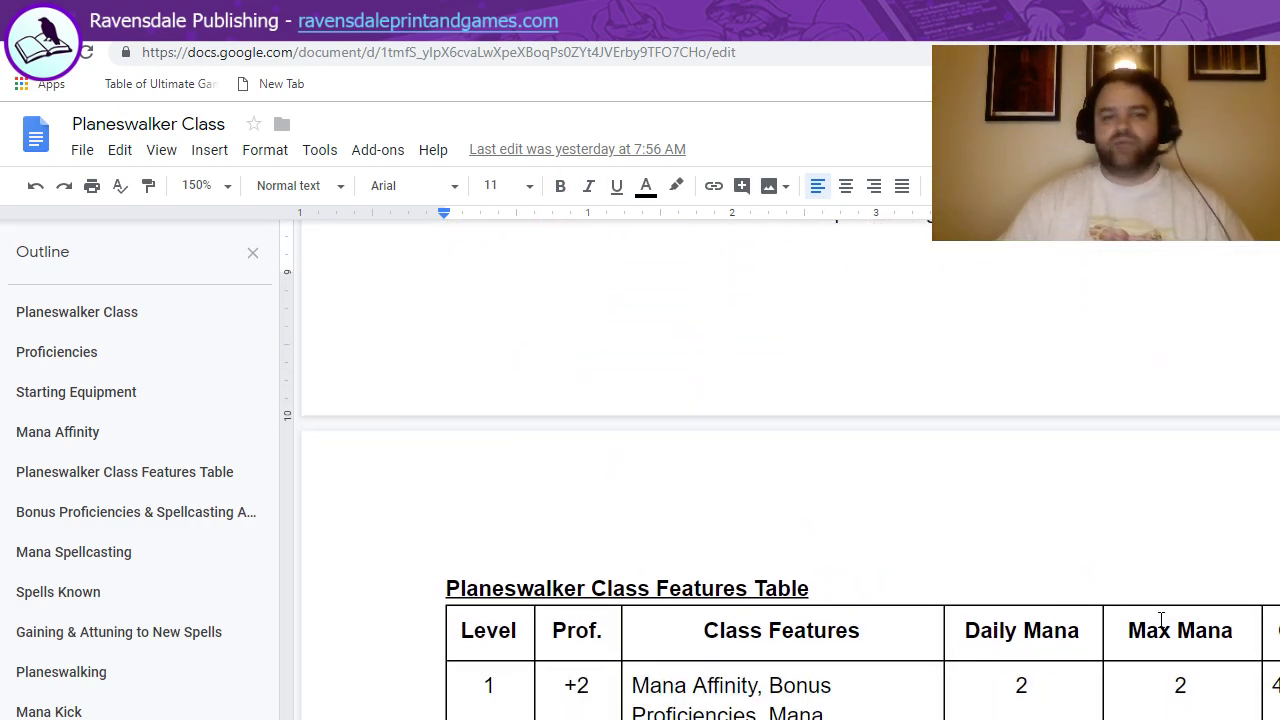
scroll(1161, 620, "down", 3)
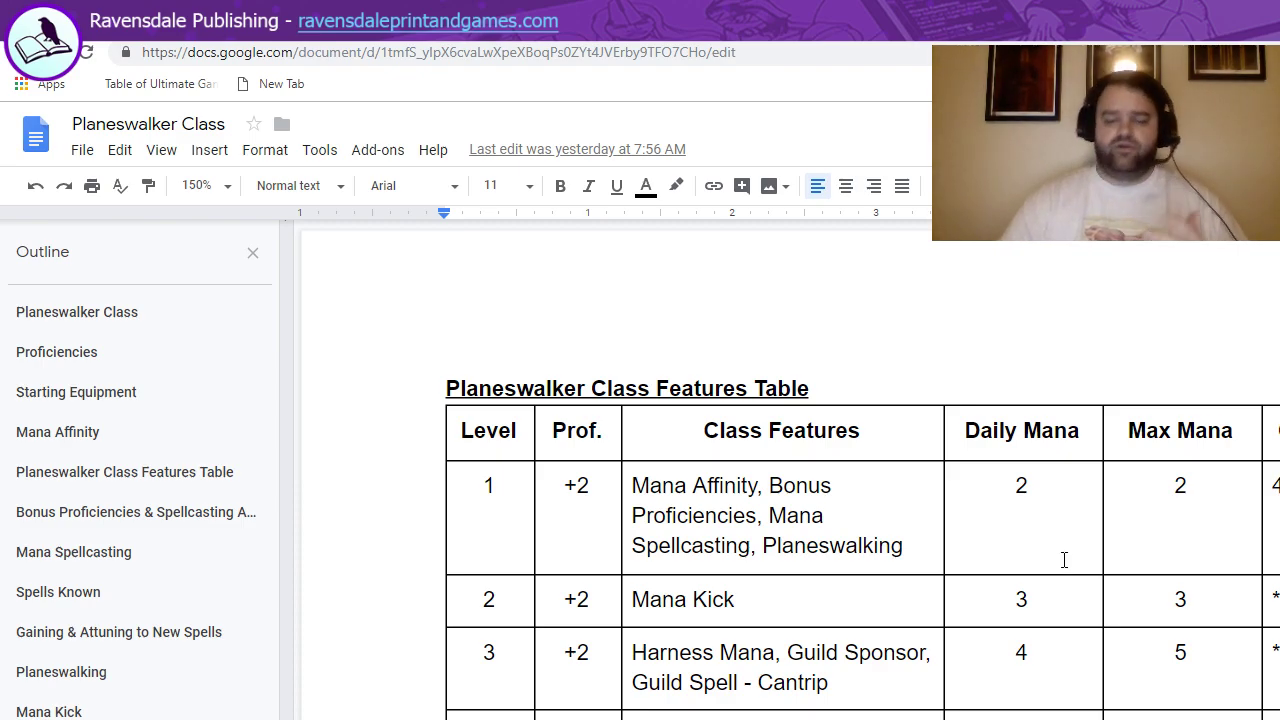
scroll(1063, 557, "up", 15)
Switch back to the Excel class comparison sheet and highlight the Warlock column.
key("super+Down")
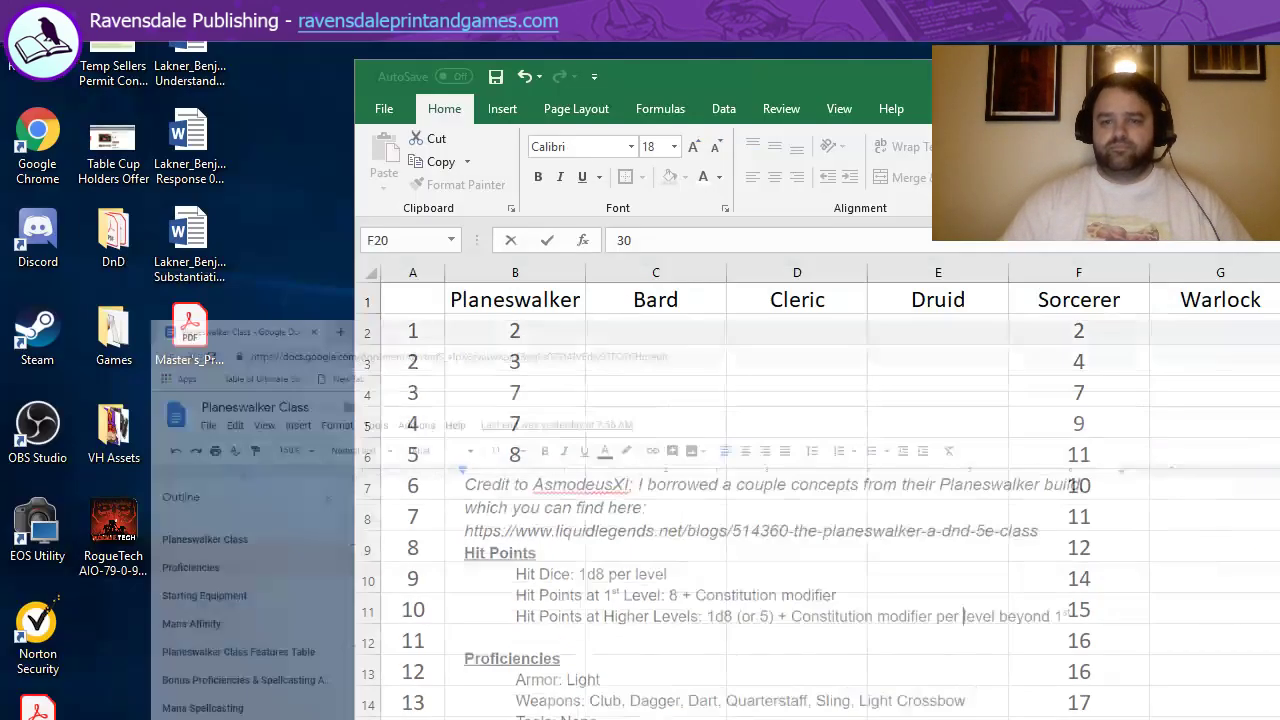
key("super+Up")
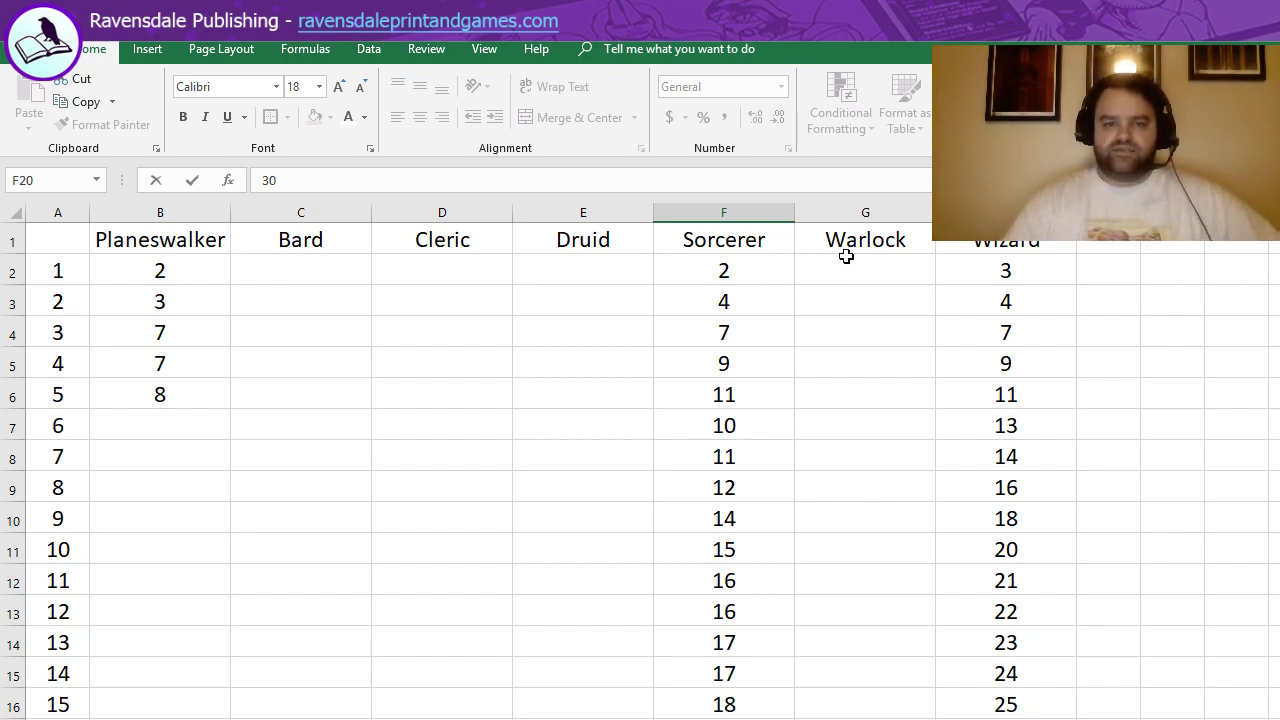
left_click_drag(860, 240, 860, 712)
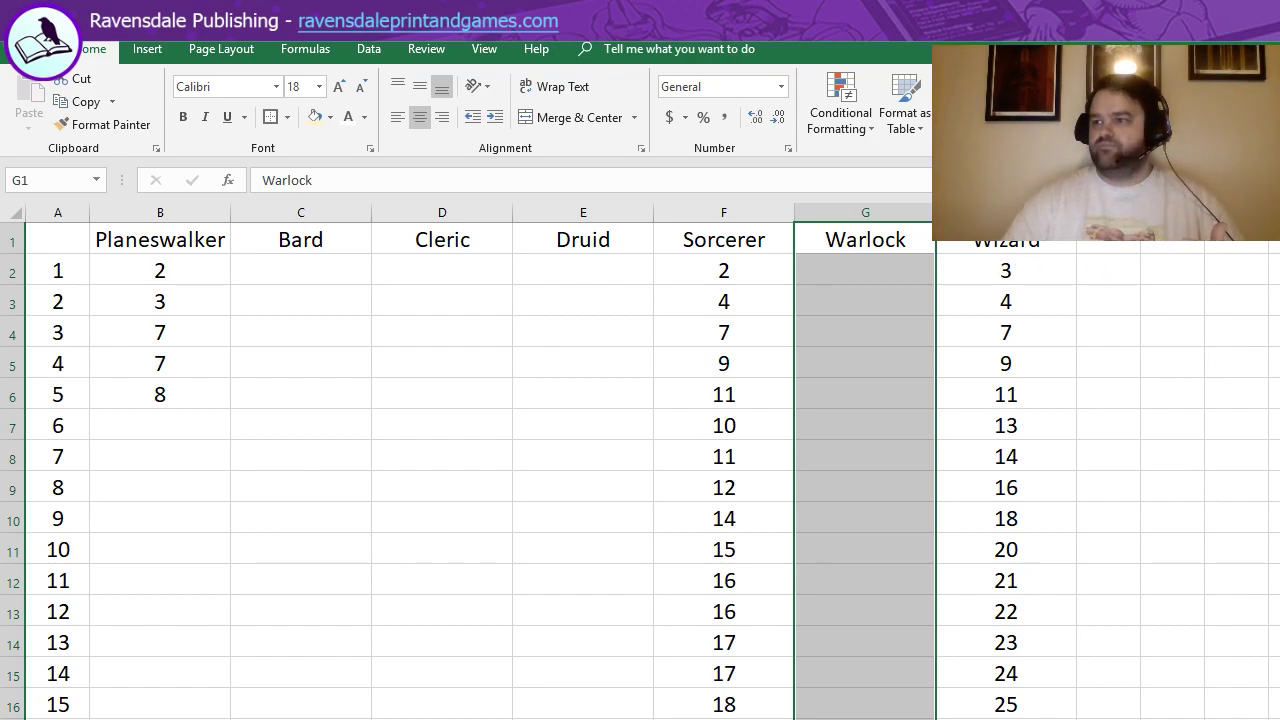
Switch to the Sorcerer wiki page in the browser and examine the spell slots per level in the Sorcerer Leveling Table.
key("alt+Tab")
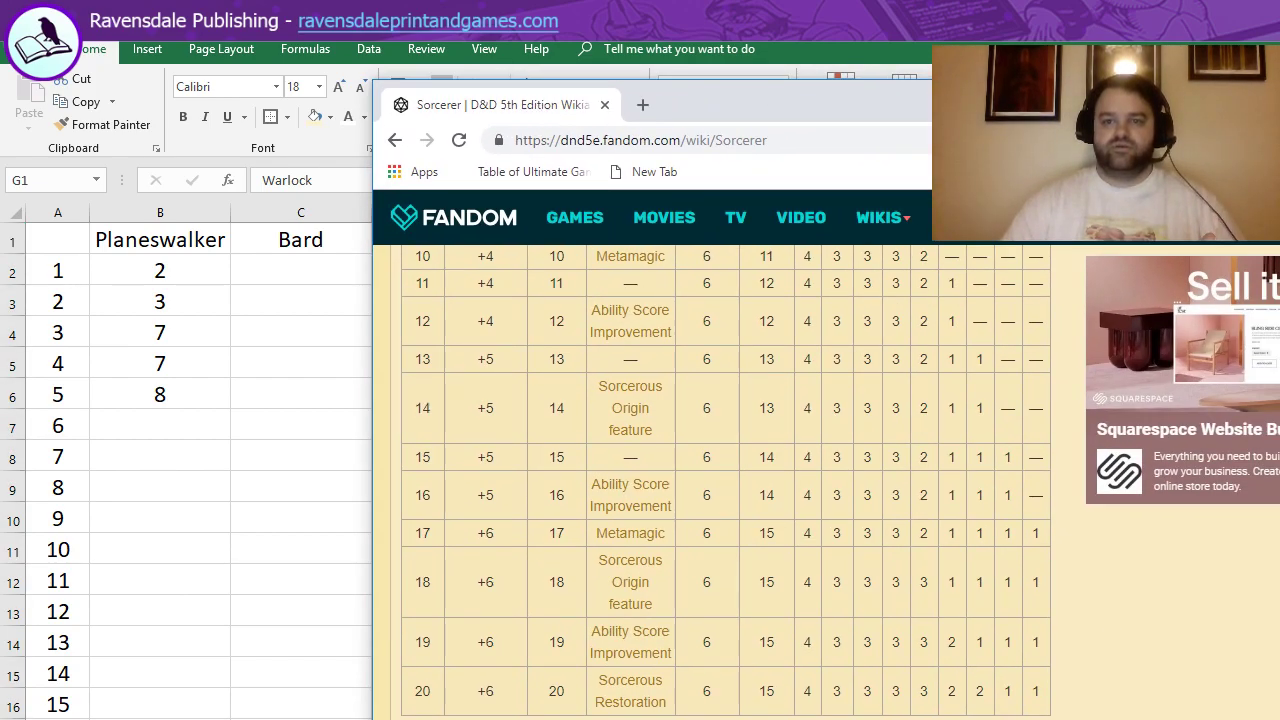
key("super+Up")
scroll(835, 375, "up", 8)
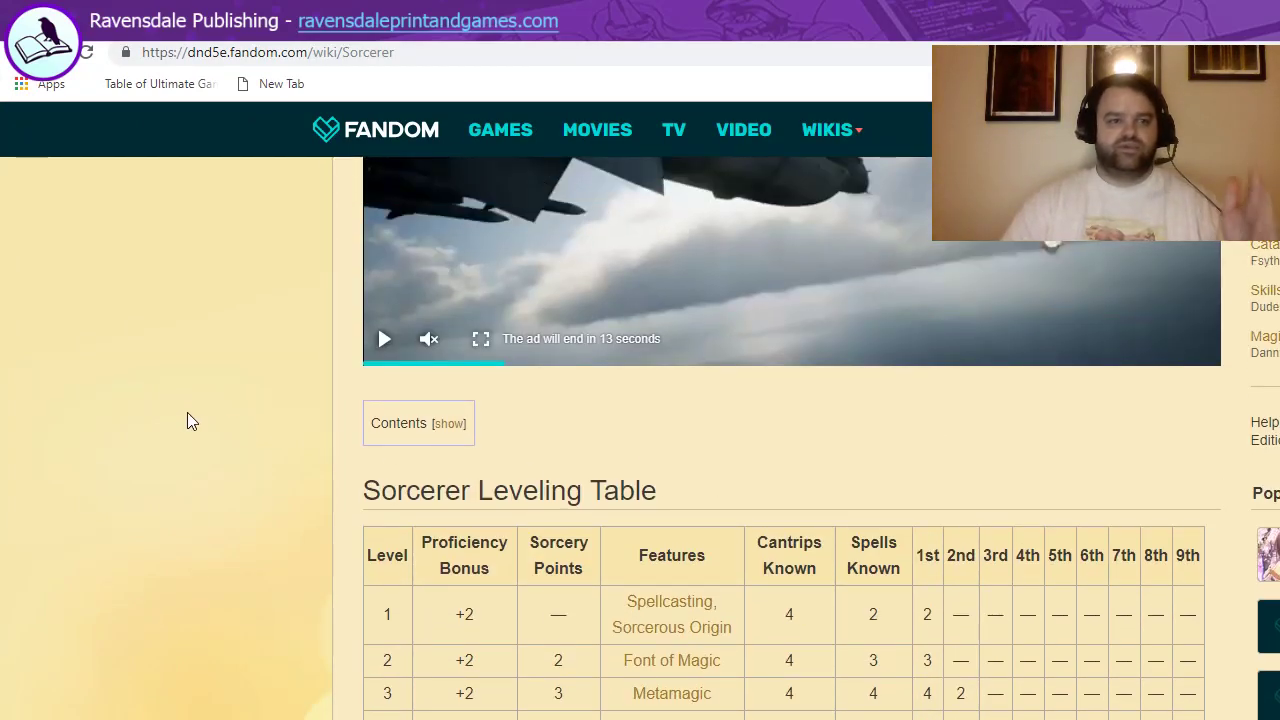
scroll(188, 420, "down", 2)
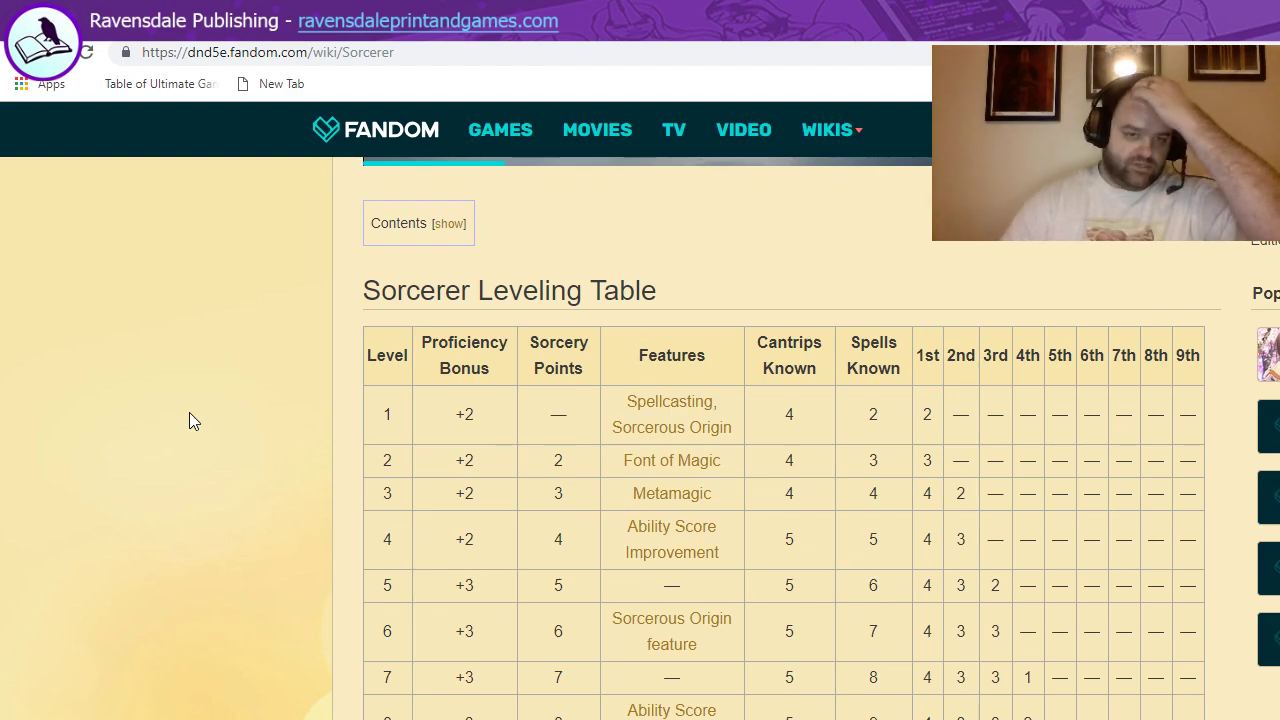
scroll(190, 413, "down", 1)
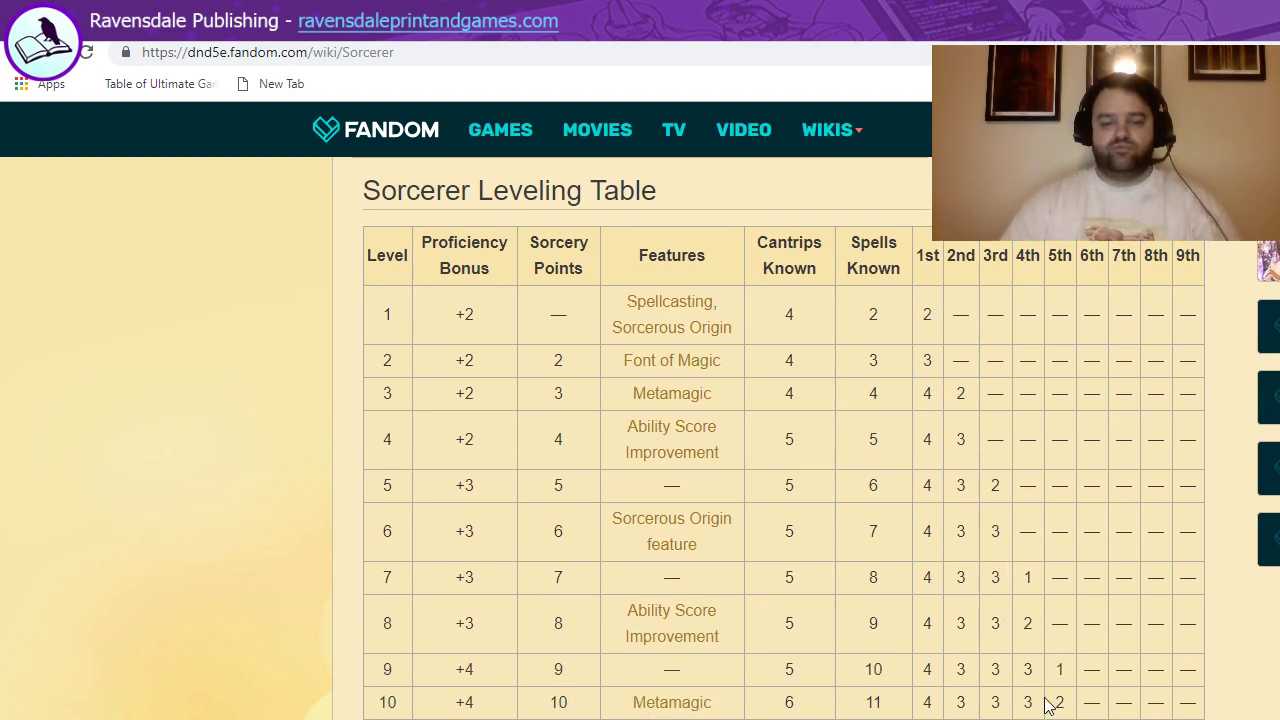
scroll(1056, 592, "down", 1)
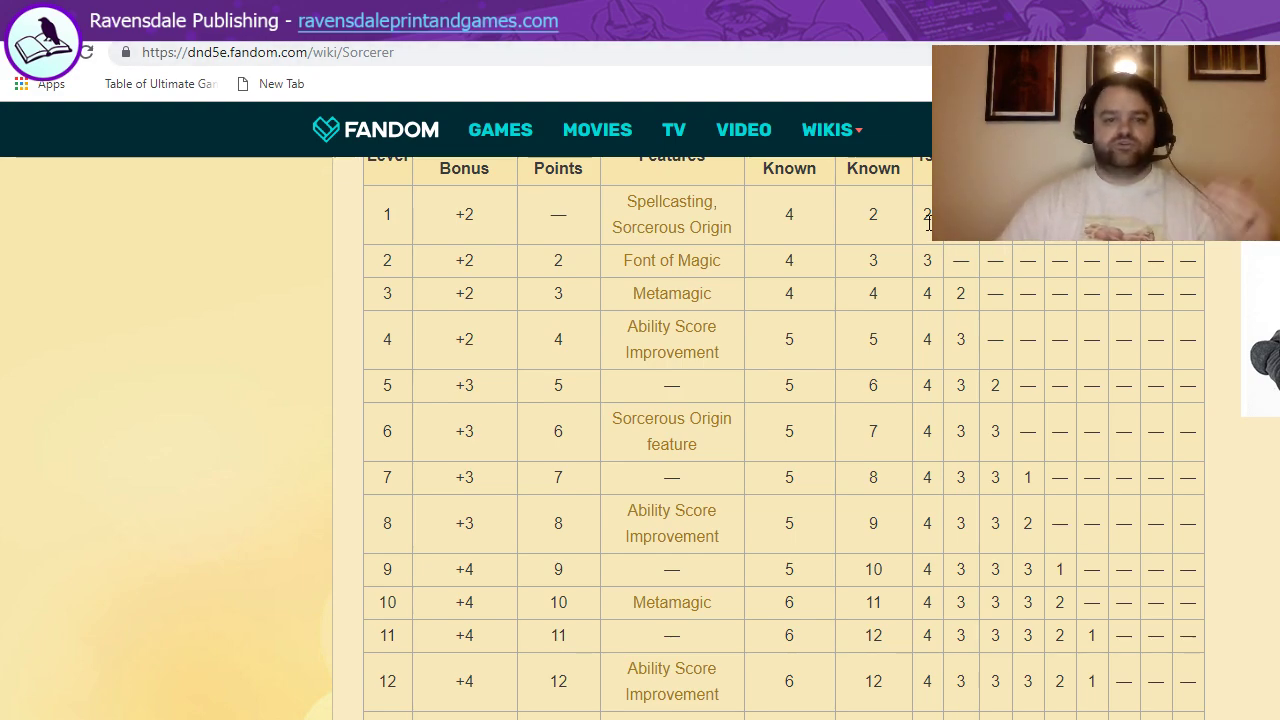
scroll(928, 222, "up", 1)
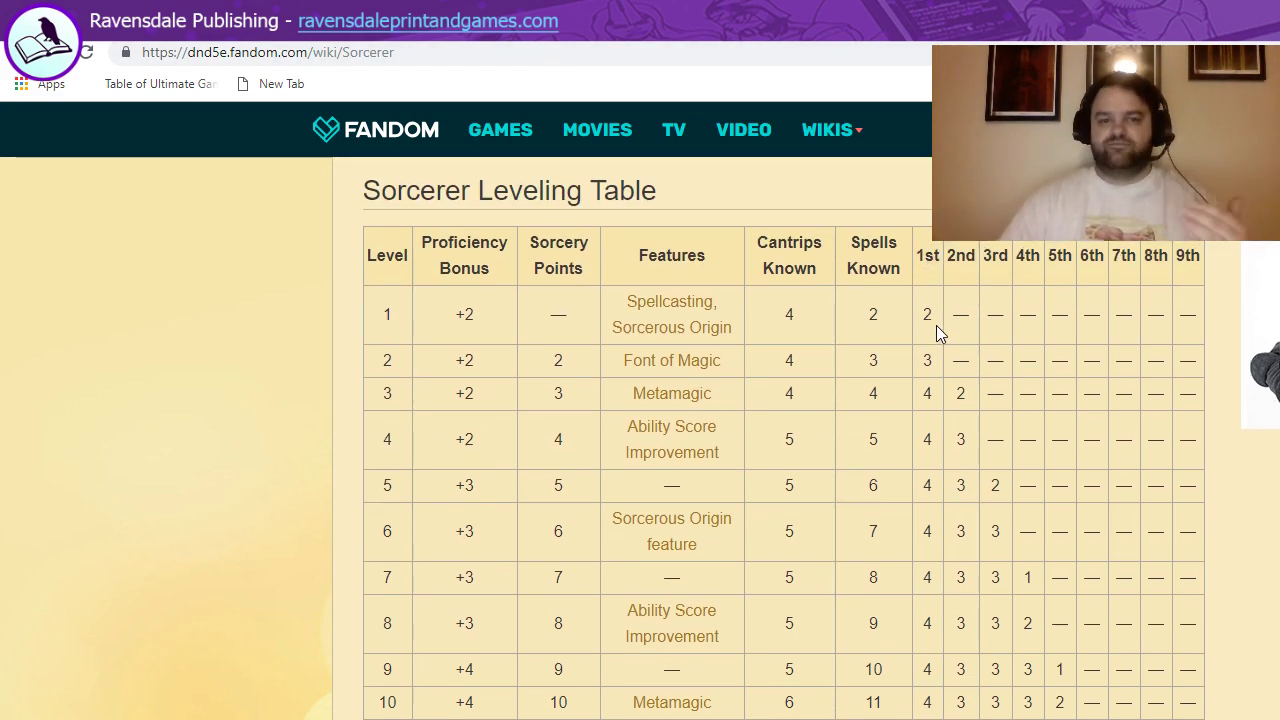
scroll(967, 325, "down", 3)
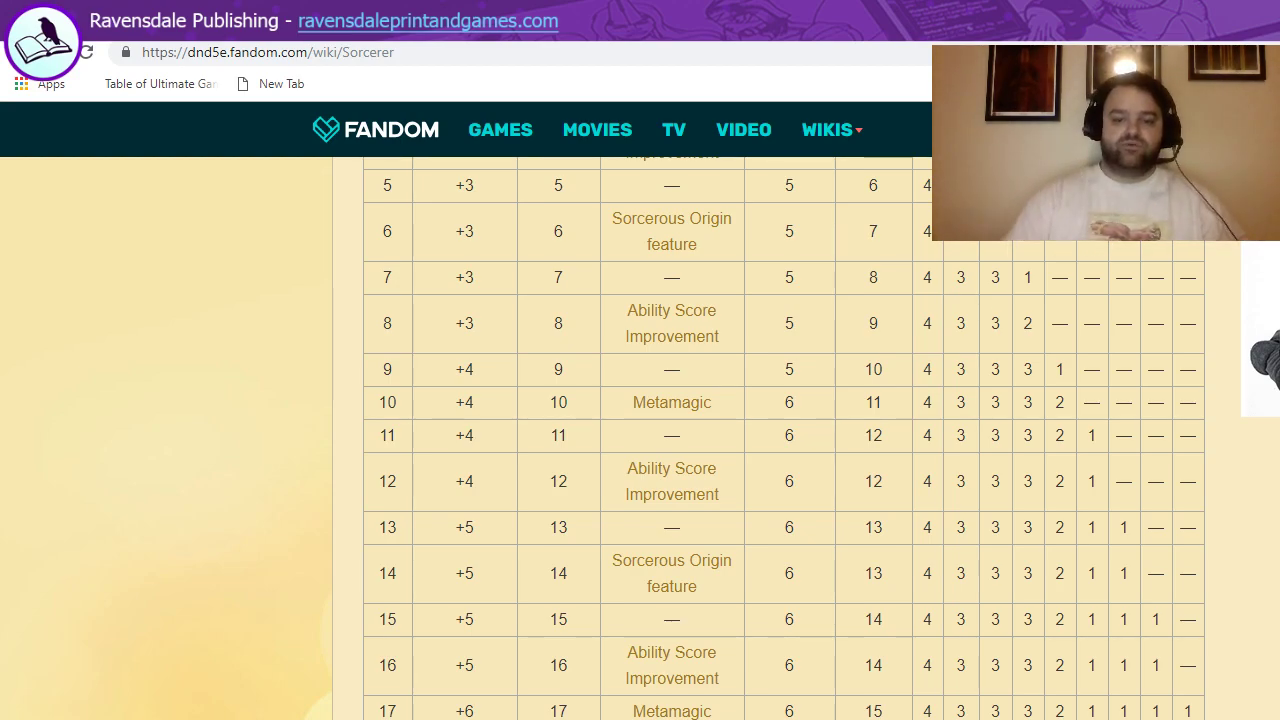
Look up the Flexible Casting rules and the spell slot creation costs further down the Sorcerer page.
scroll(1052, 709, "down", 10)
scroll(1052, 709, "down", 16)
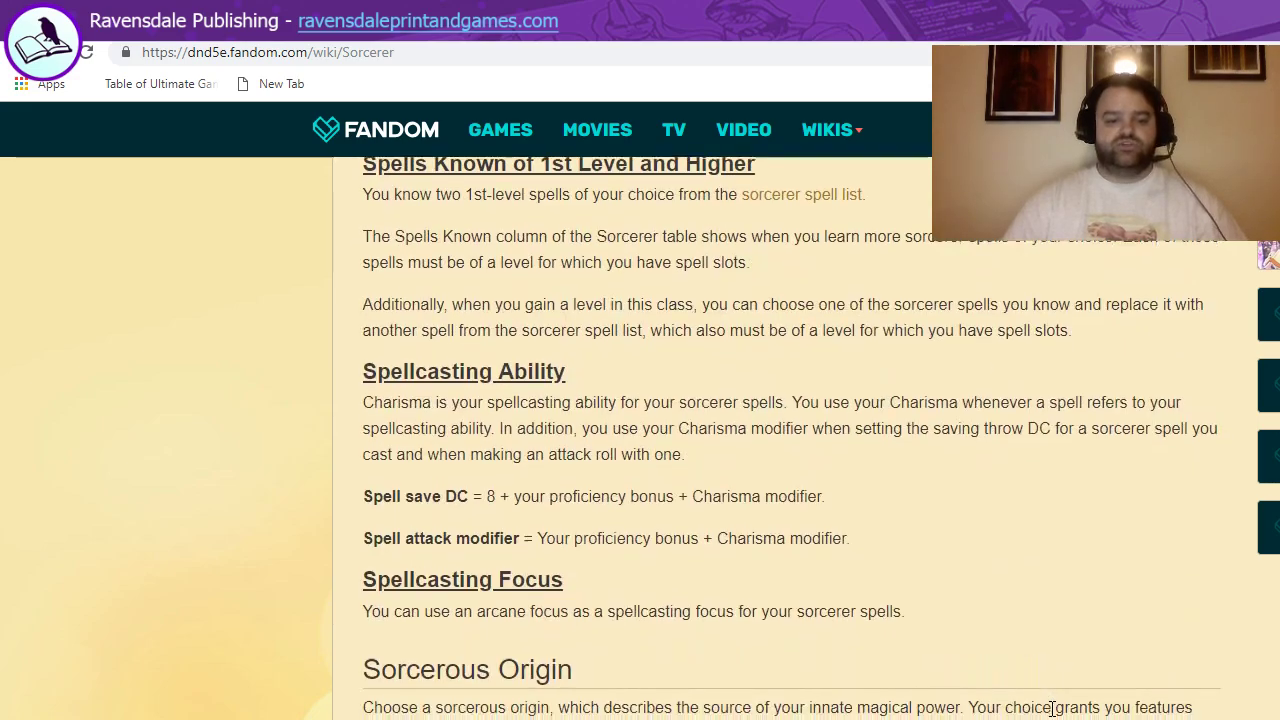
scroll(752, 672, "up", 3)
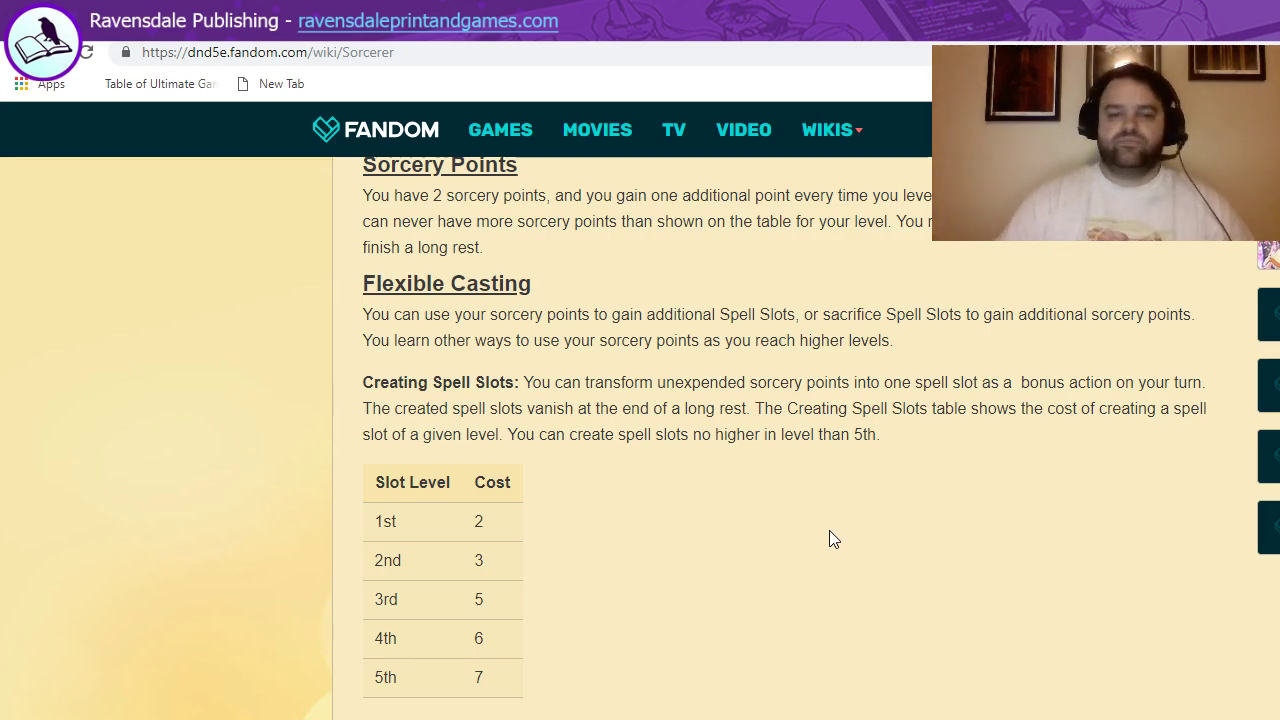
Go back to the Sorcerer Leveling Table and review its Spells Known and spell slot columns.
scroll(828, 540, "up", 15)
scroll(831, 540, "up", 10)
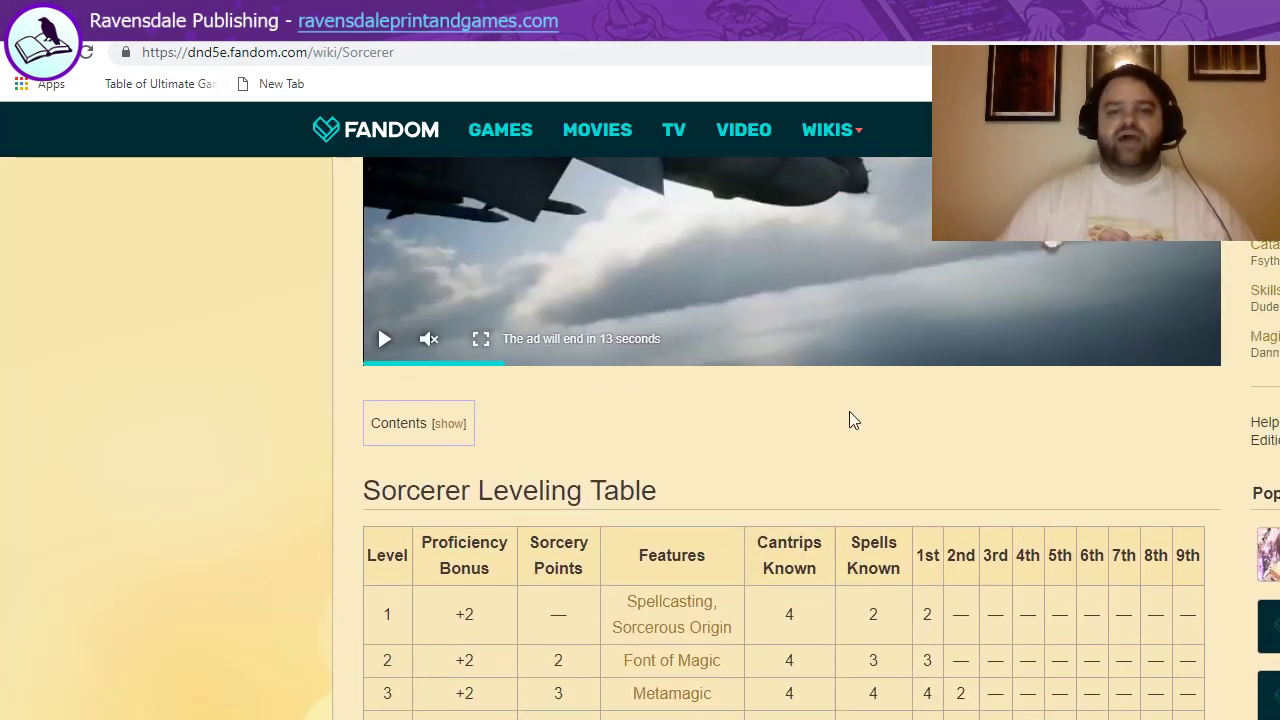
scroll(870, 540, "down", 1)
scroll(866, 620, "down", 1)
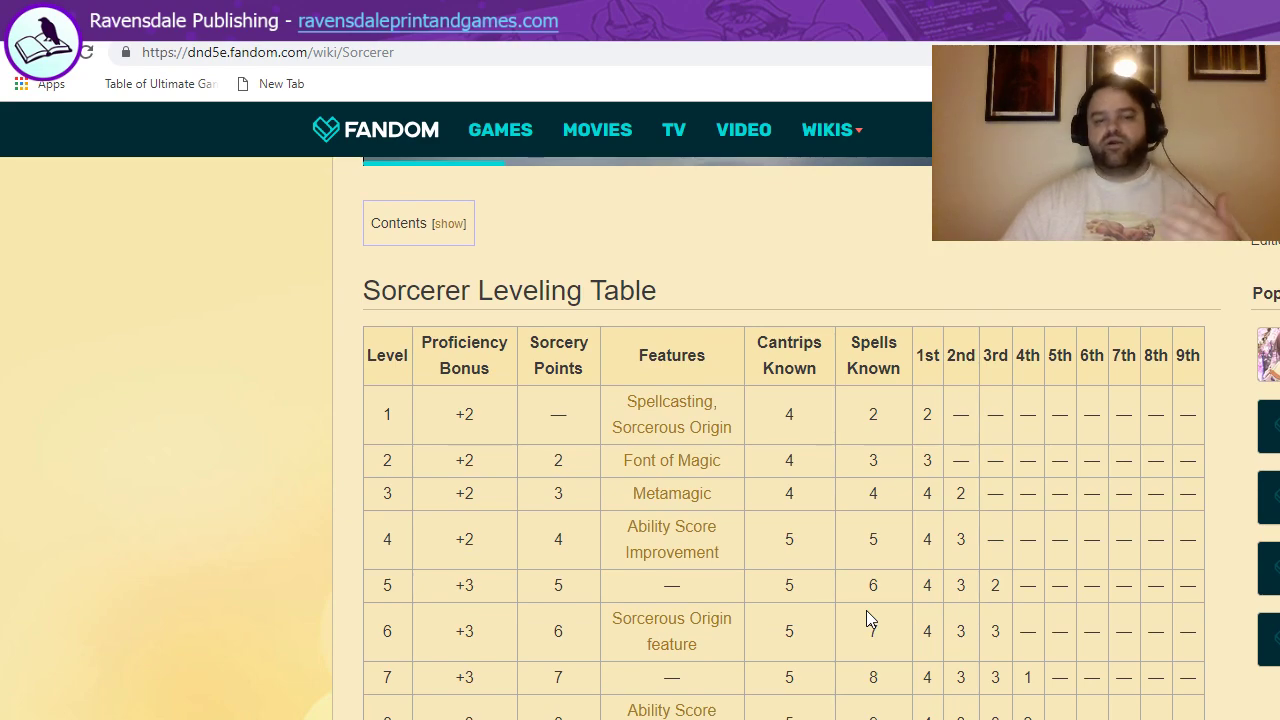
scroll(866, 612, "down", 2)
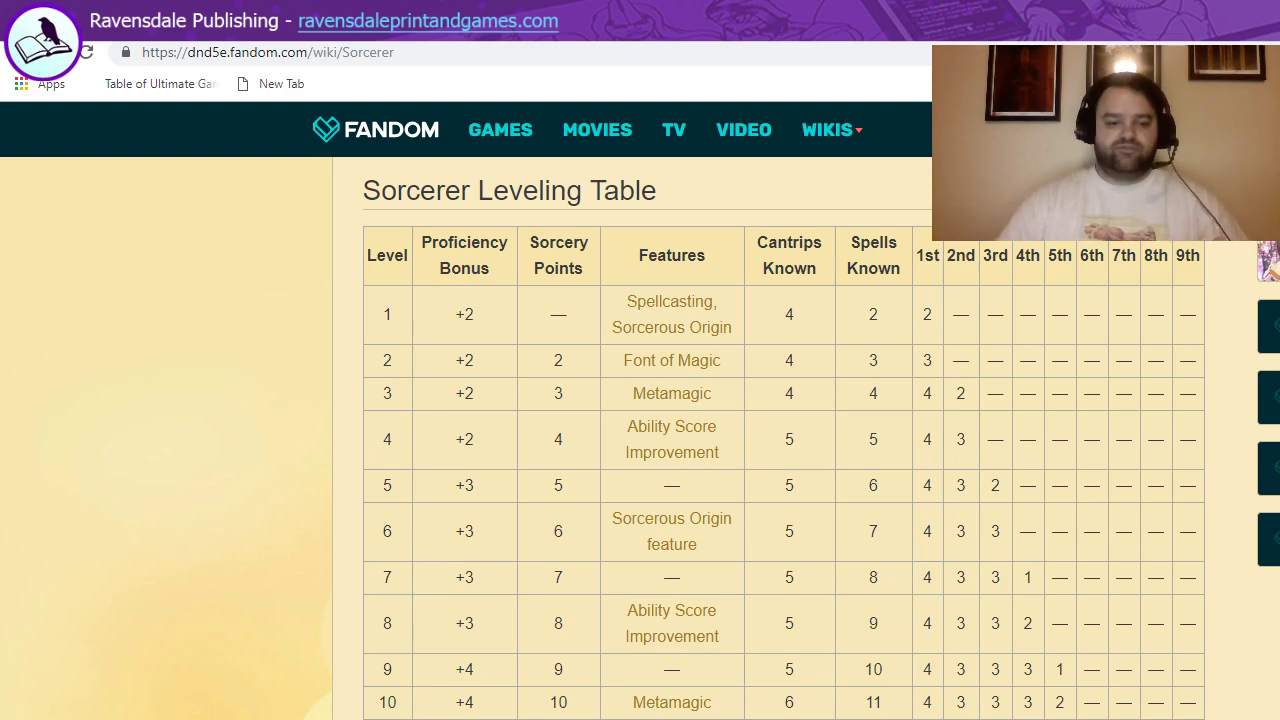
Return to the Excel sheet and compare the Sorcerer and Wizard values by highlighting their cells down to level 20.
key("alt+Tab")
left_click_drag(974, 266, 1005, 715)
left_click_drag(740, 268, 748, 718)
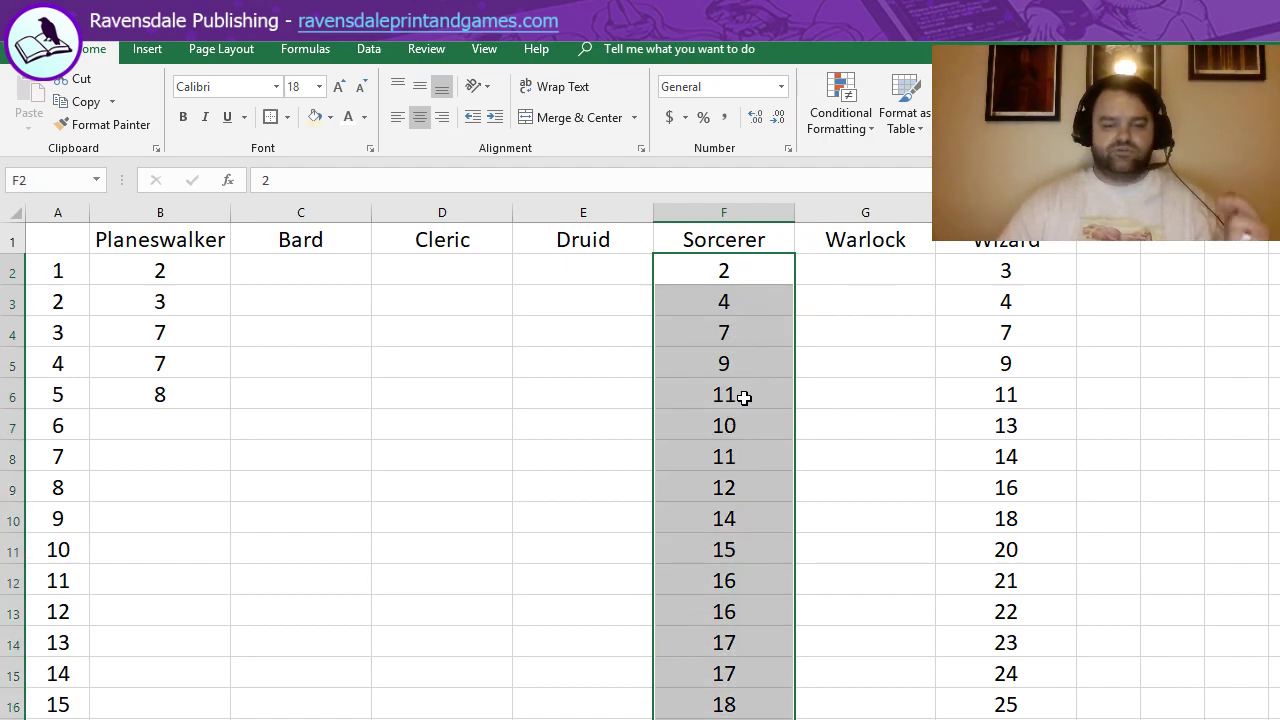
left_click(762, 684)
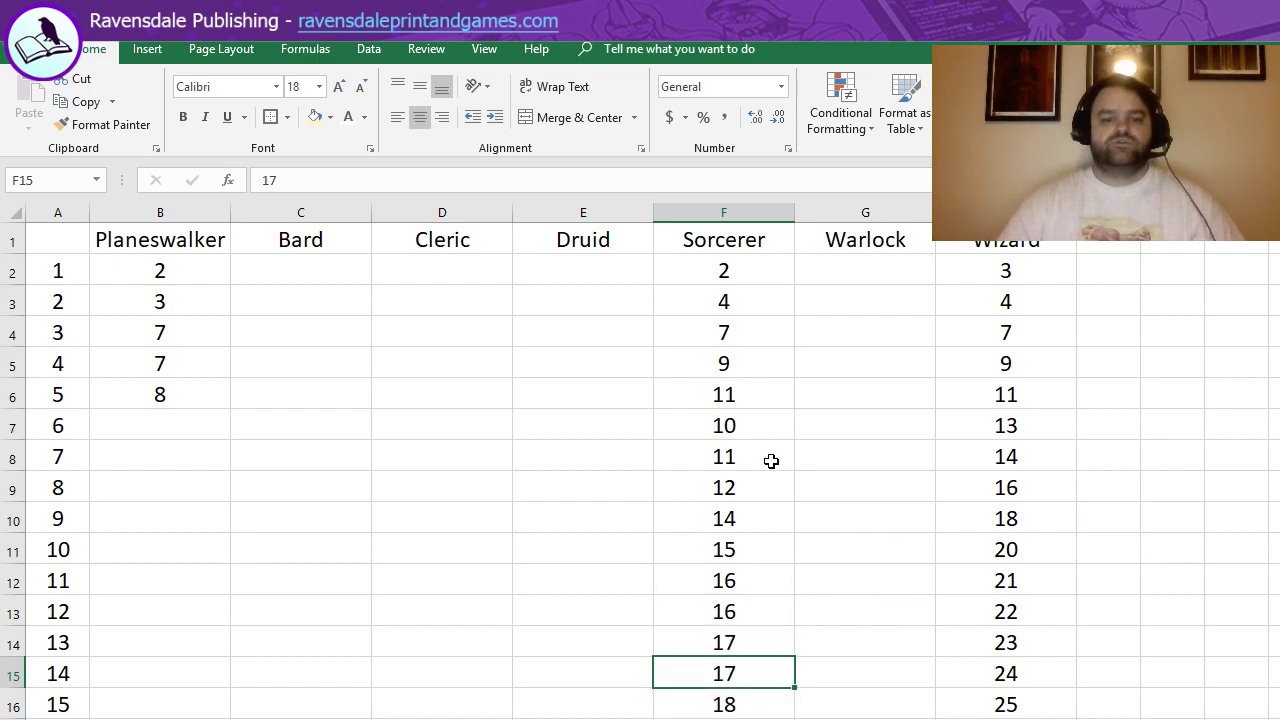
left_click_drag(748, 436, 757, 636)
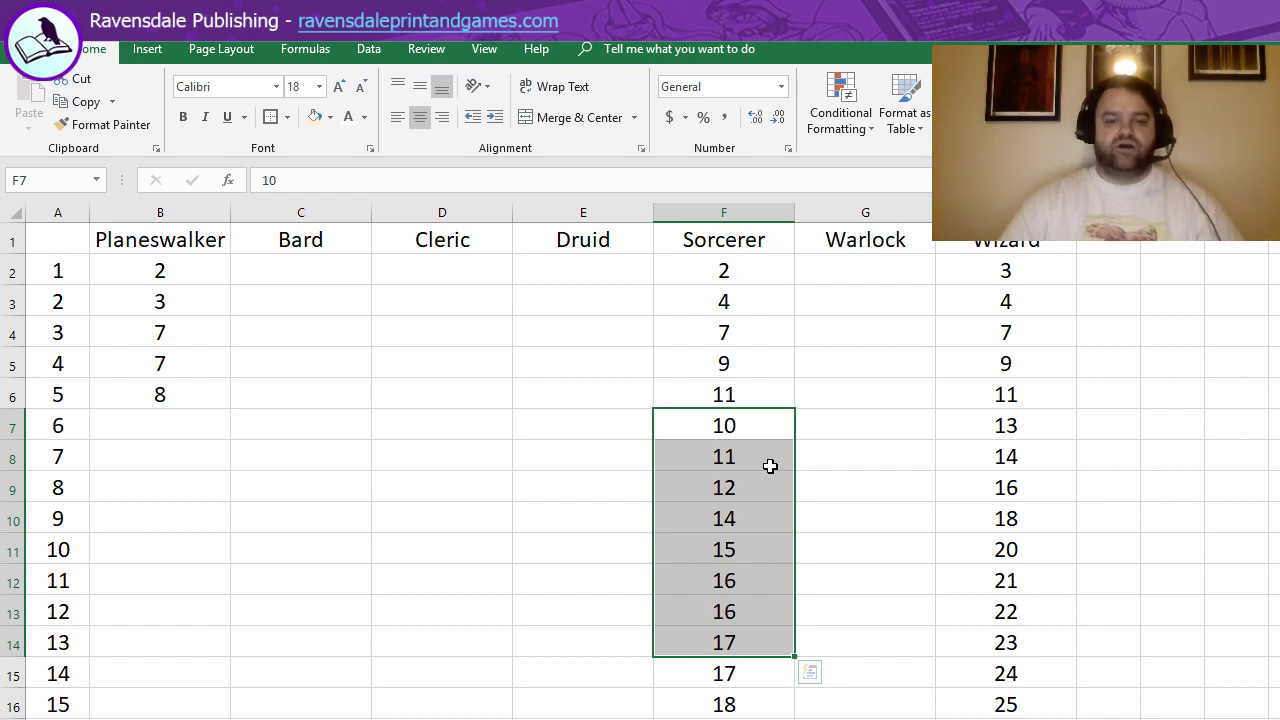
left_click(773, 425)
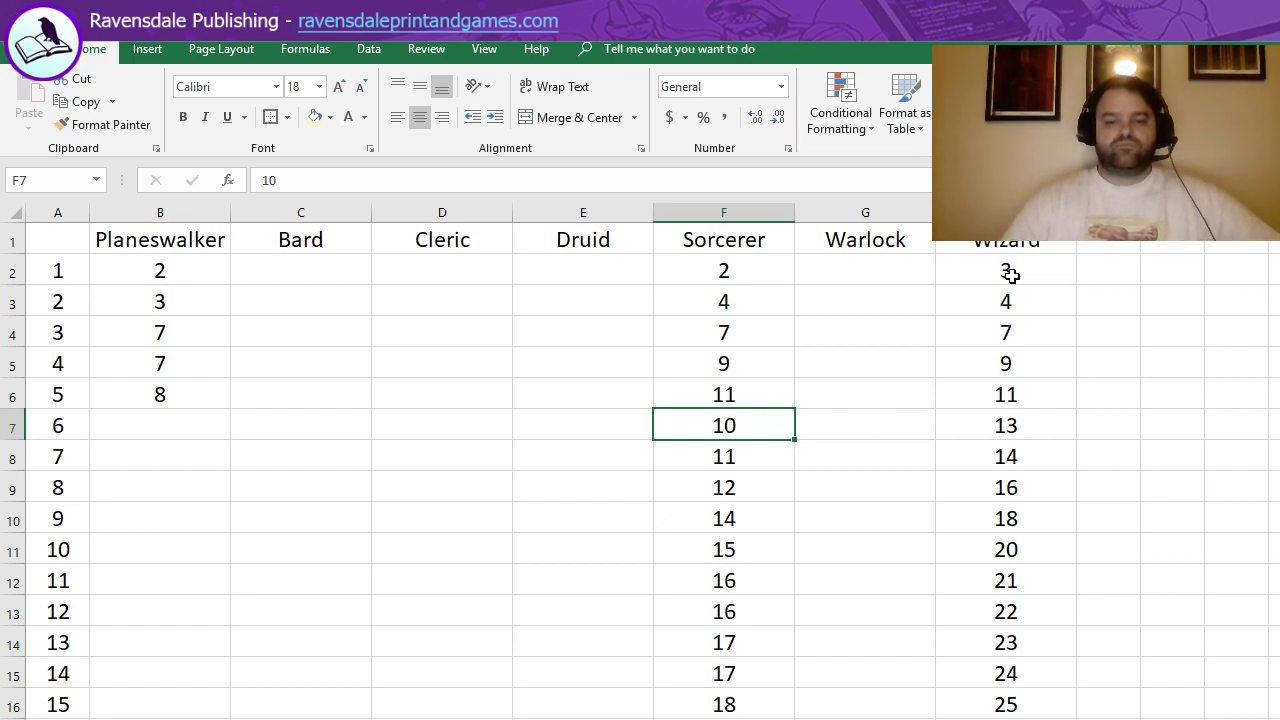
left_click(1006, 719)
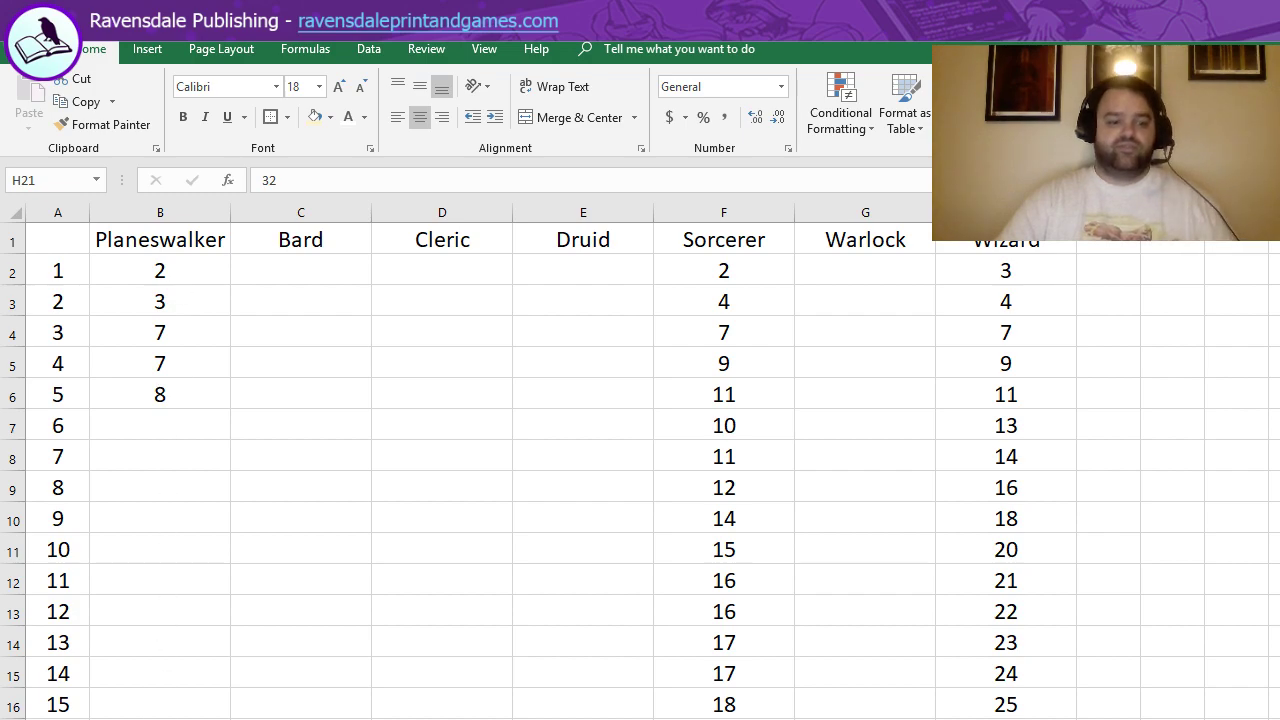
Inspect the level 20 row from cell B21 across to the Warlock column, ending with only B21 selected.
key("Left")
key("Left")
key("Left")
key("Left")
key("Left")
key("Left")
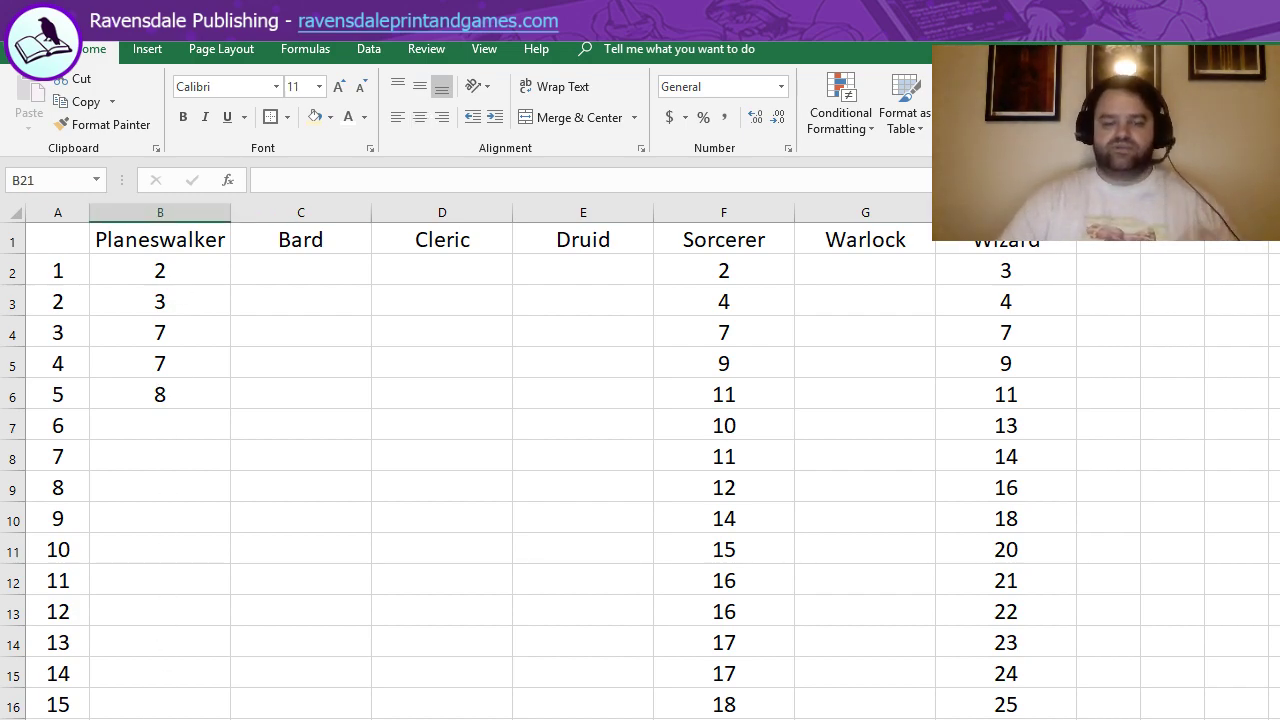
key("shift+Right")
key("shift+Right")
key("shift+Right")
key("shift+Right")
key("shift+Right")
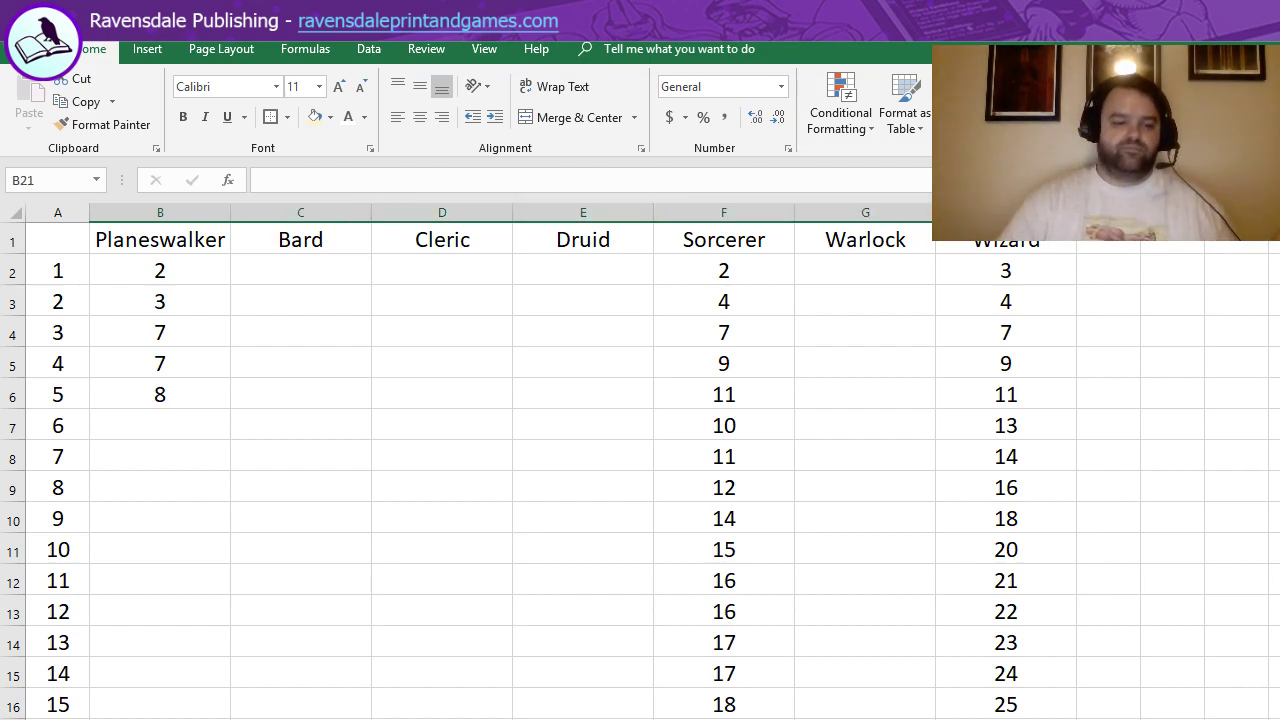
key("shift+Left")
key("shift+Left")
key("shift+Left")
key("shift+Left")
key("shift+Left")
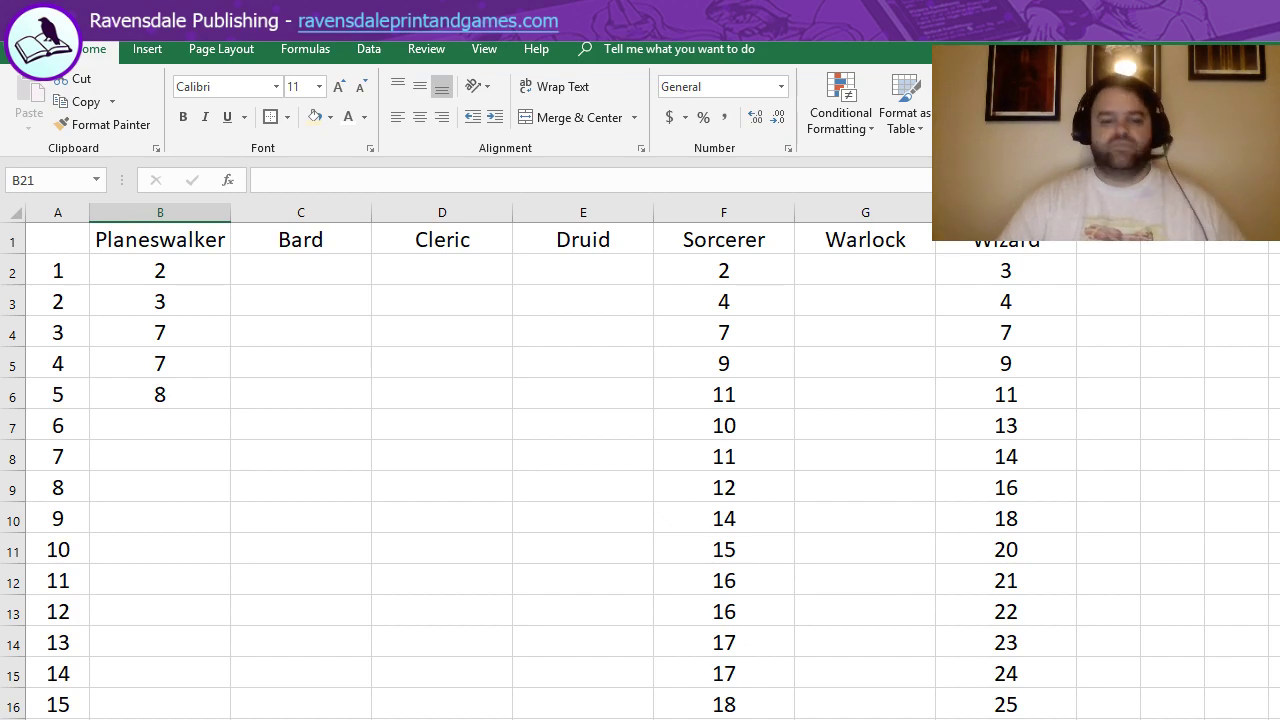
Switch to the Planeswalker Class document and review its Hit Points and Proficiencies sections, including the saving throws and skills.
key("alt+Tab")
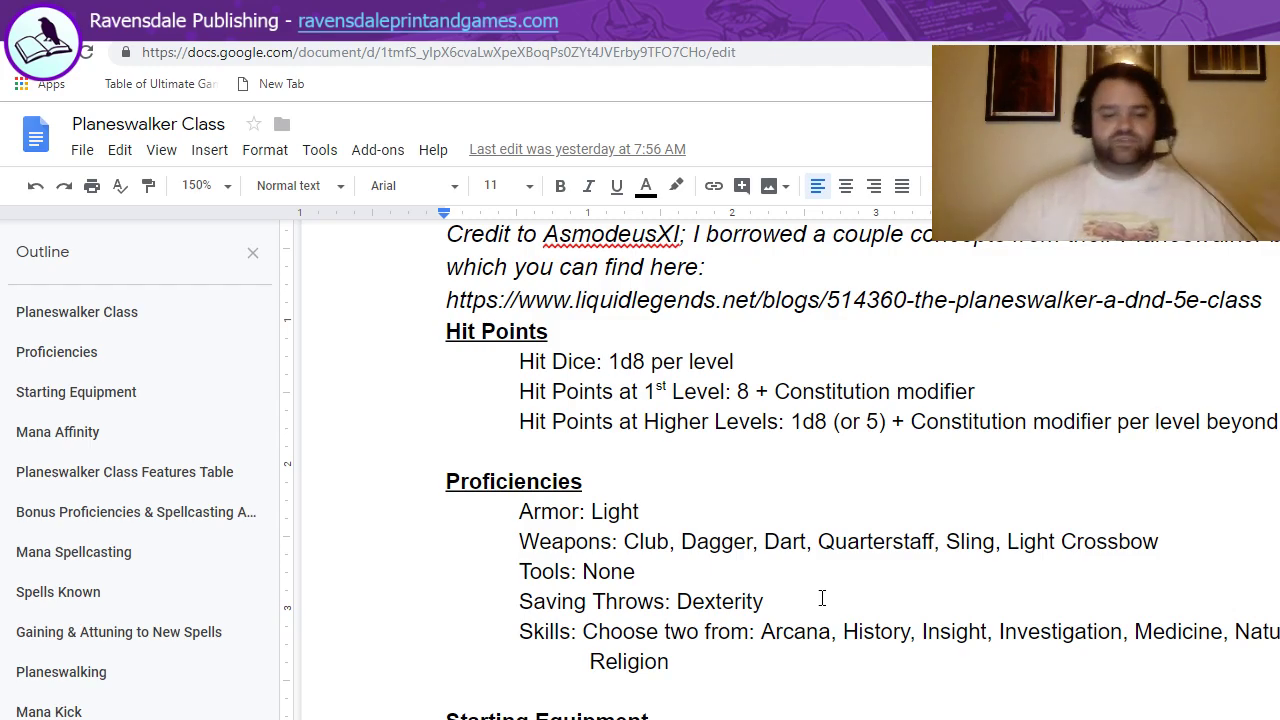
scroll(802, 615, "up", 2)
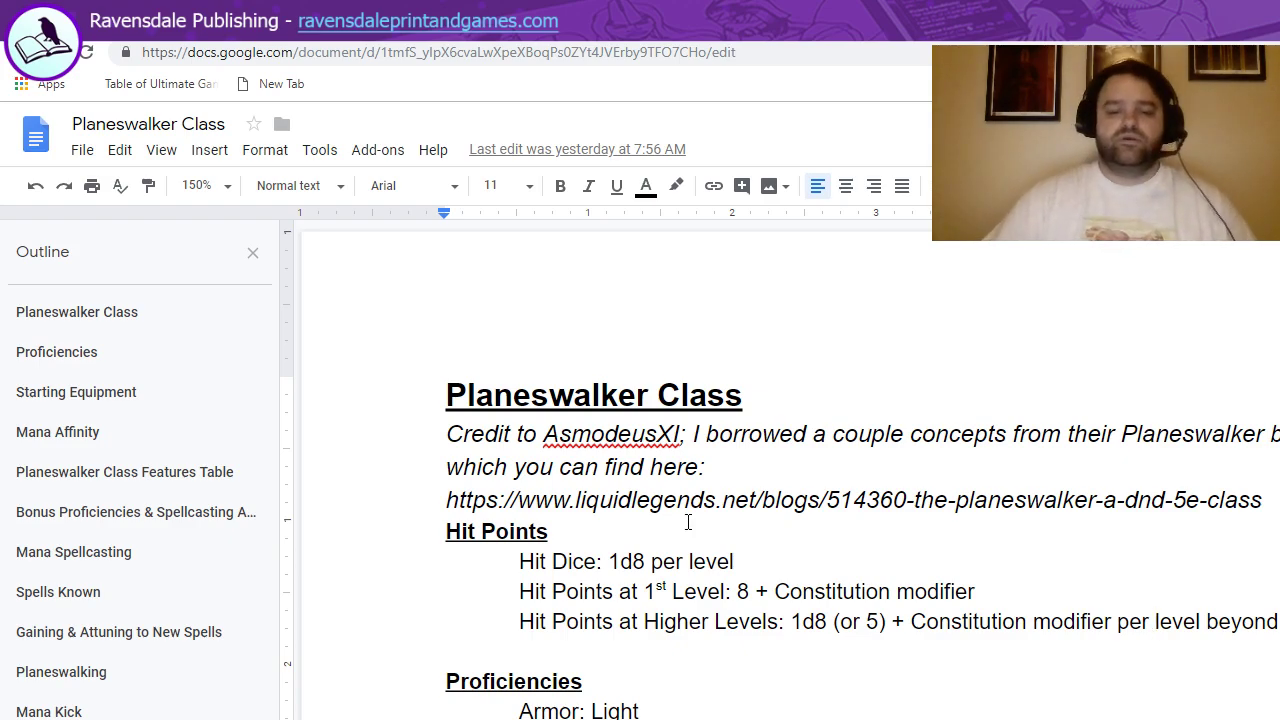
scroll(849, 548, "down", 3)
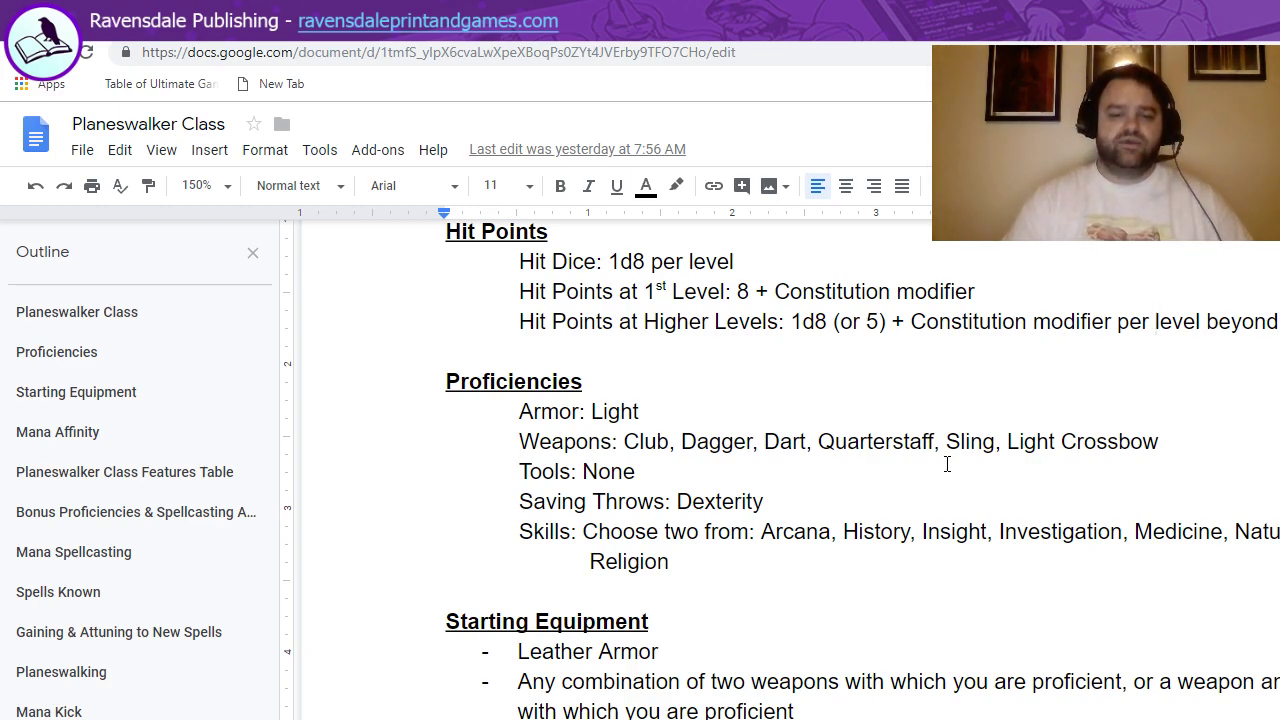
left_click_drag(764, 502, 676, 504)
left_click(784, 504)
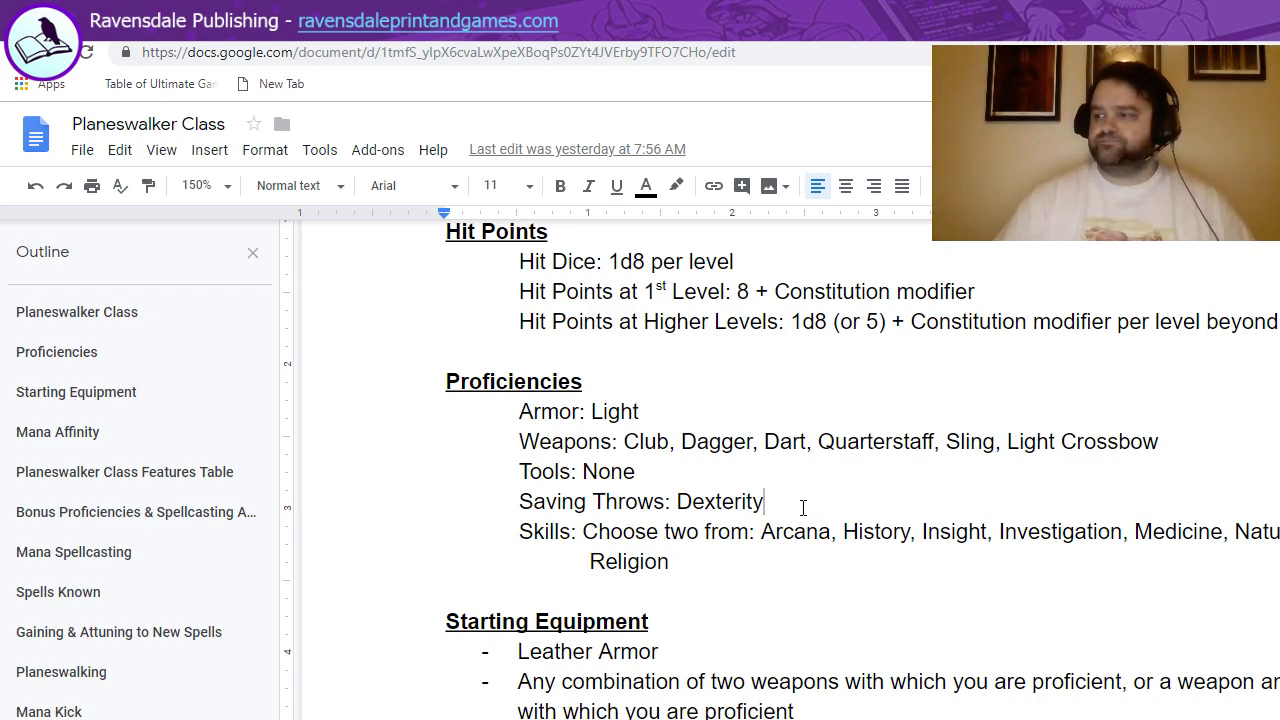
left_click(757, 560)
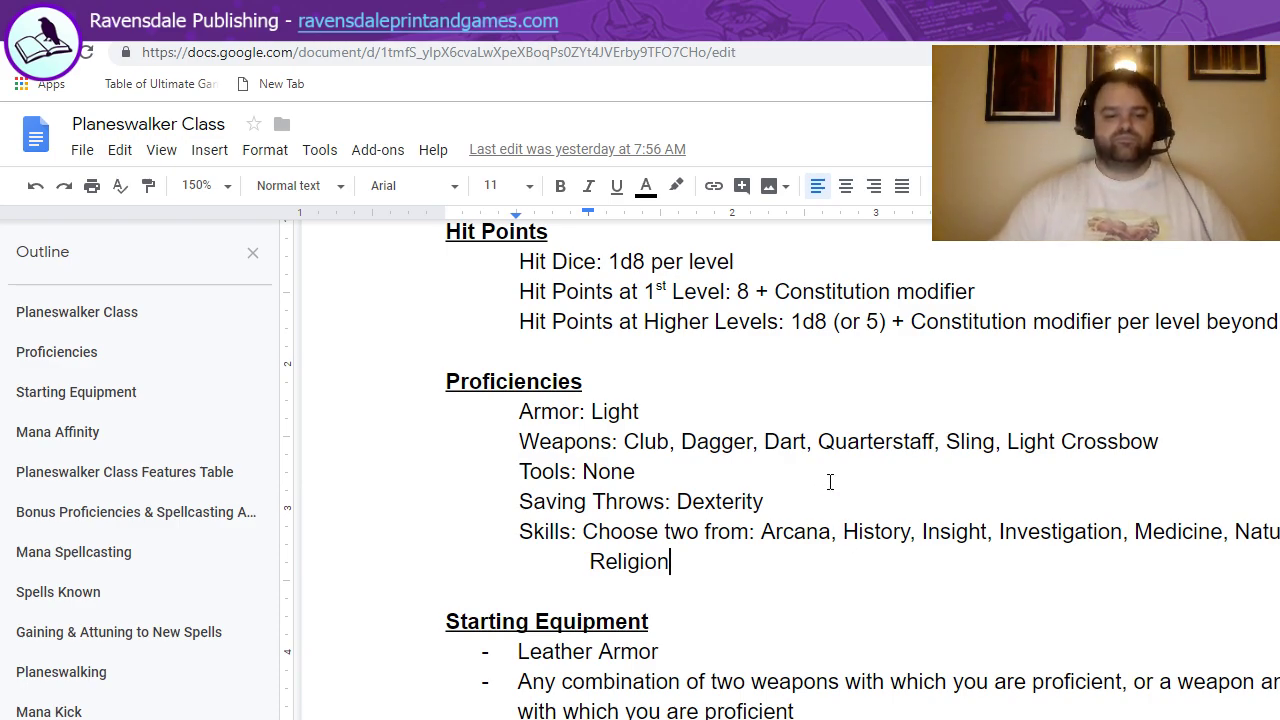
Read through the Starting Equipment list in the Planeswalker Class document.
scroll(845, 440, "down", 3)
scroll(849, 412, "up", 2)
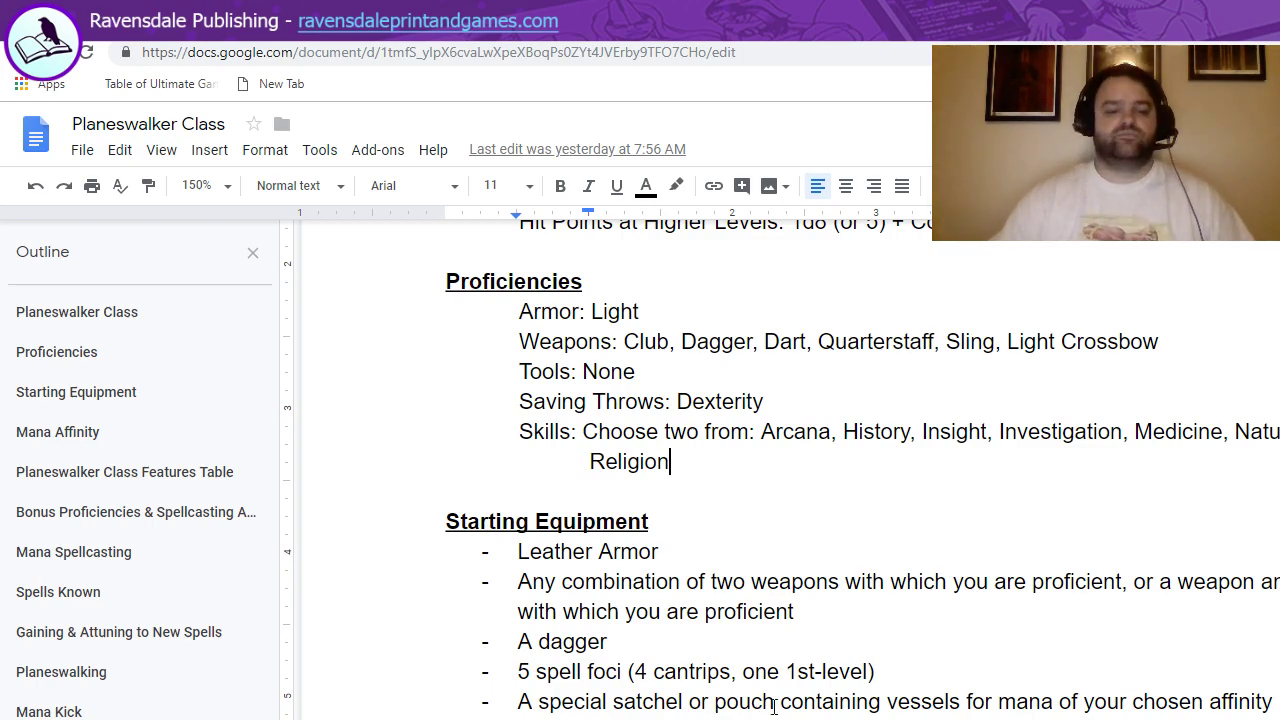
scroll(762, 712, "down", 3)
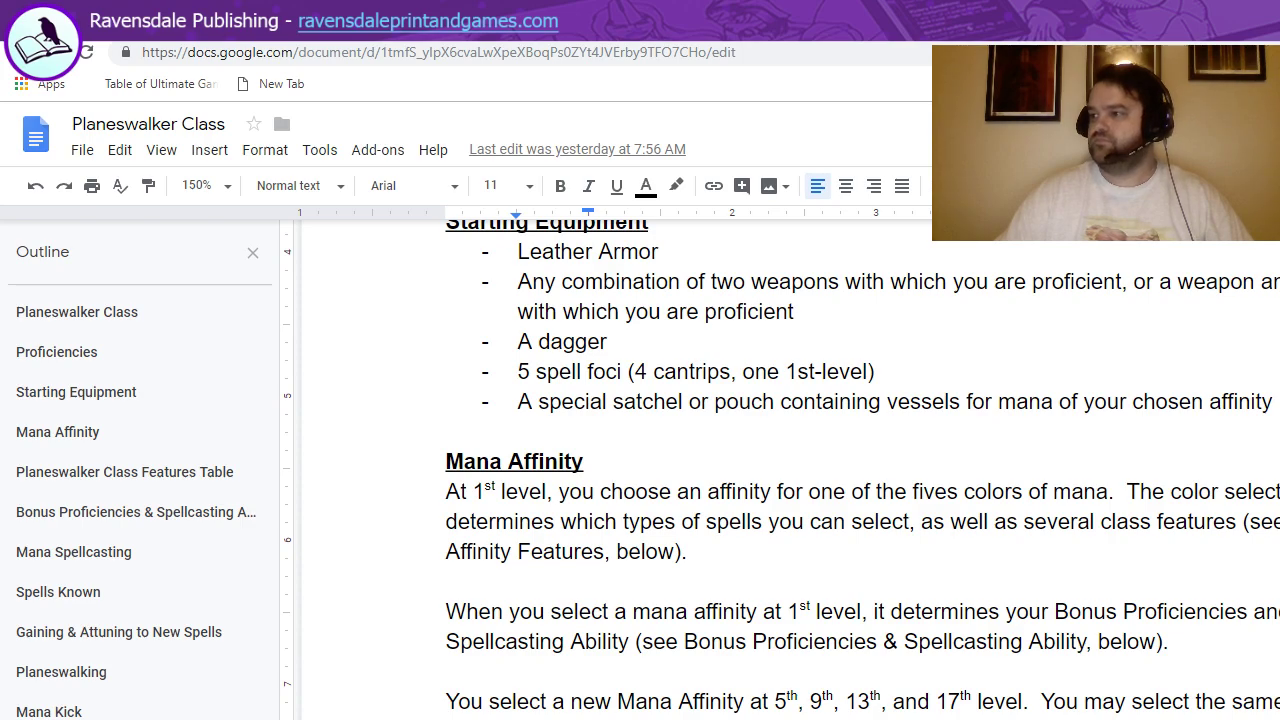
Review the Mana Affinity section and place the cursor at the end of its first paragraph.
double_click(957, 583)
scroll(923, 583, "down", 3)
scroll(931, 581, "up", 2)
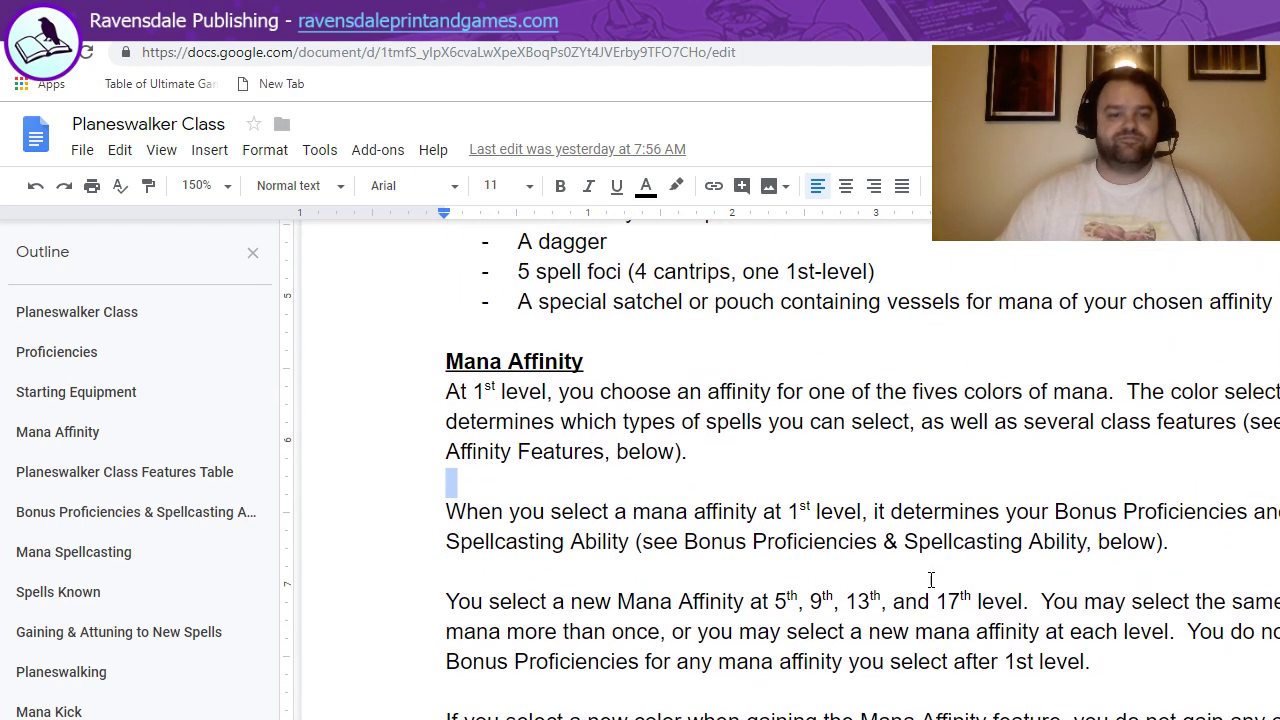
left_click(742, 471)
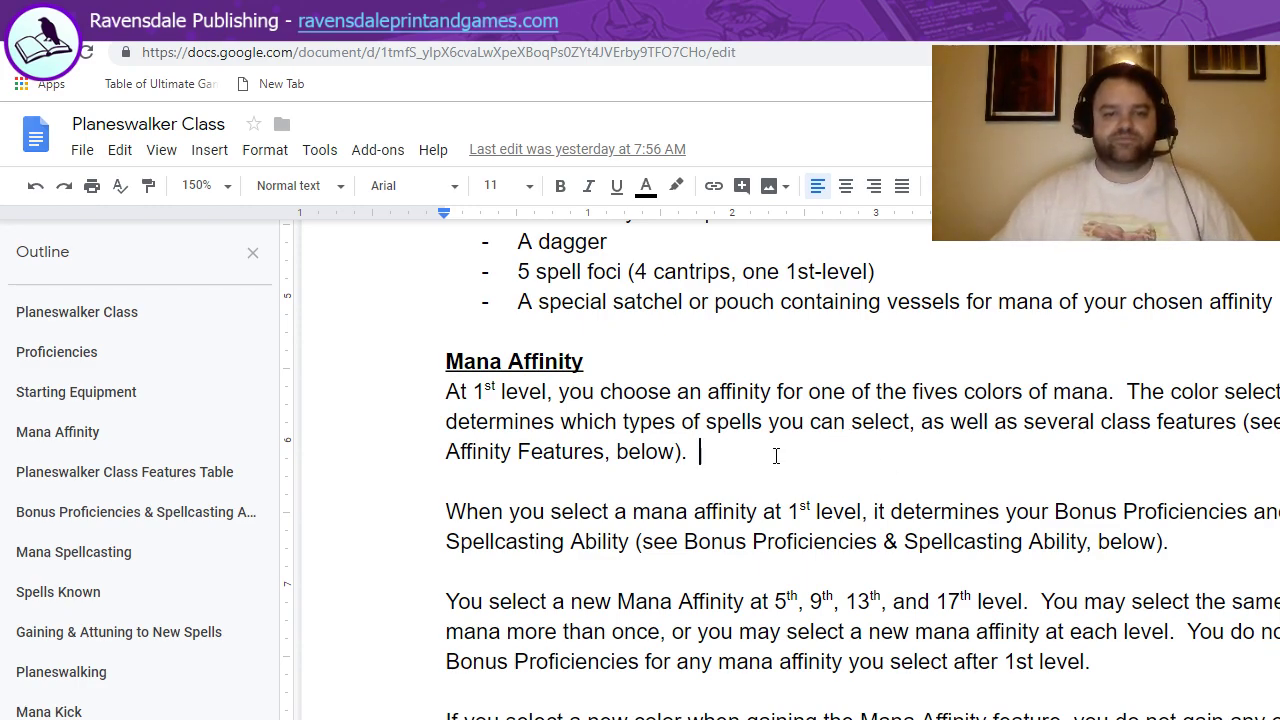
Read the remaining Mana Affinity paragraphs covering new affinity selections and their bonus proficiencies and spellcasting ability.
scroll(840, 460, "down", 1)
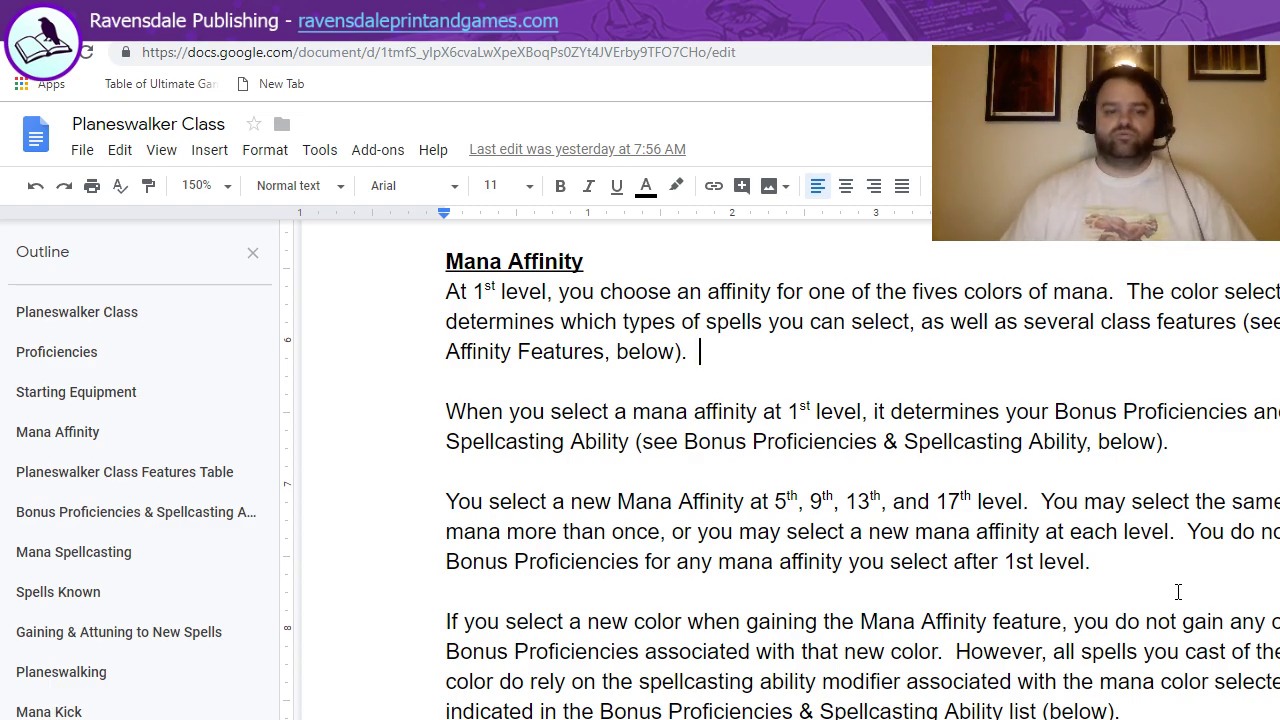
scroll(1126, 489, "down", 1)
scroll(1090, 410, "down", 4)
scroll(1094, 409, "up", 1)
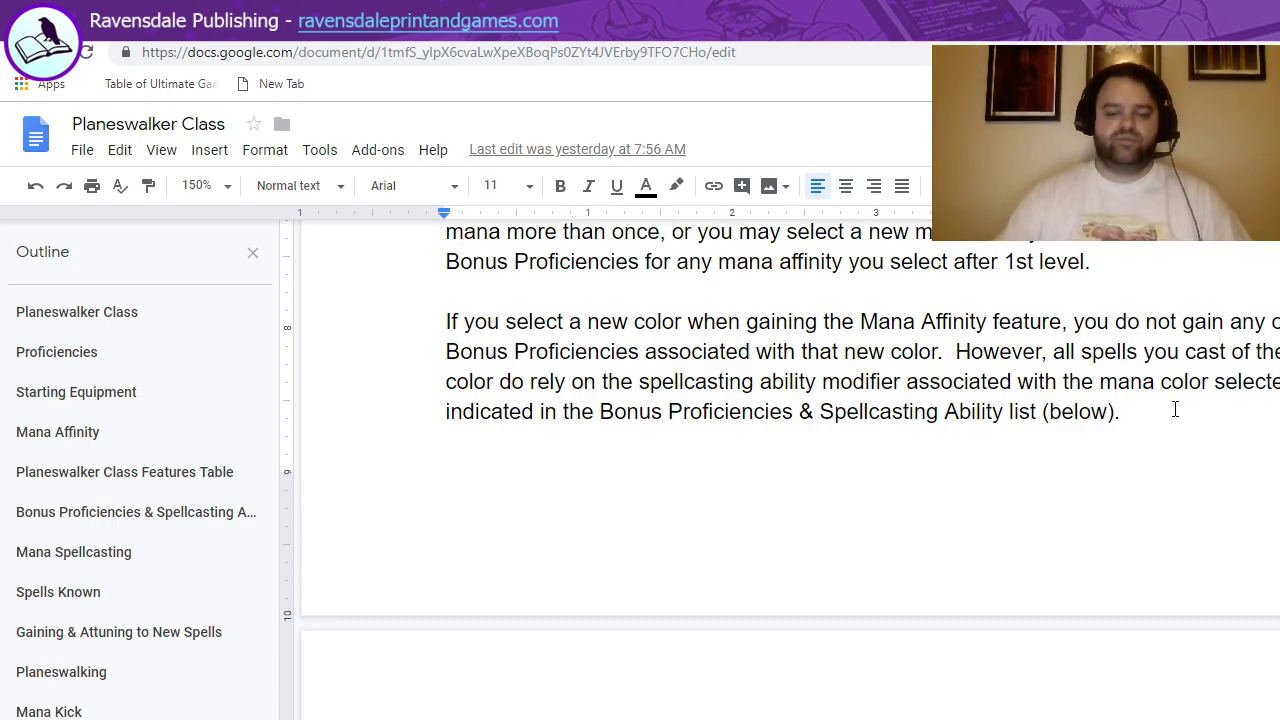
Examine the Planeswalker Class Features Table, including the class features, Daily Mana and Max Mana for each level.
scroll(1172, 409, "down", 3)
scroll(1172, 409, "down", 3)
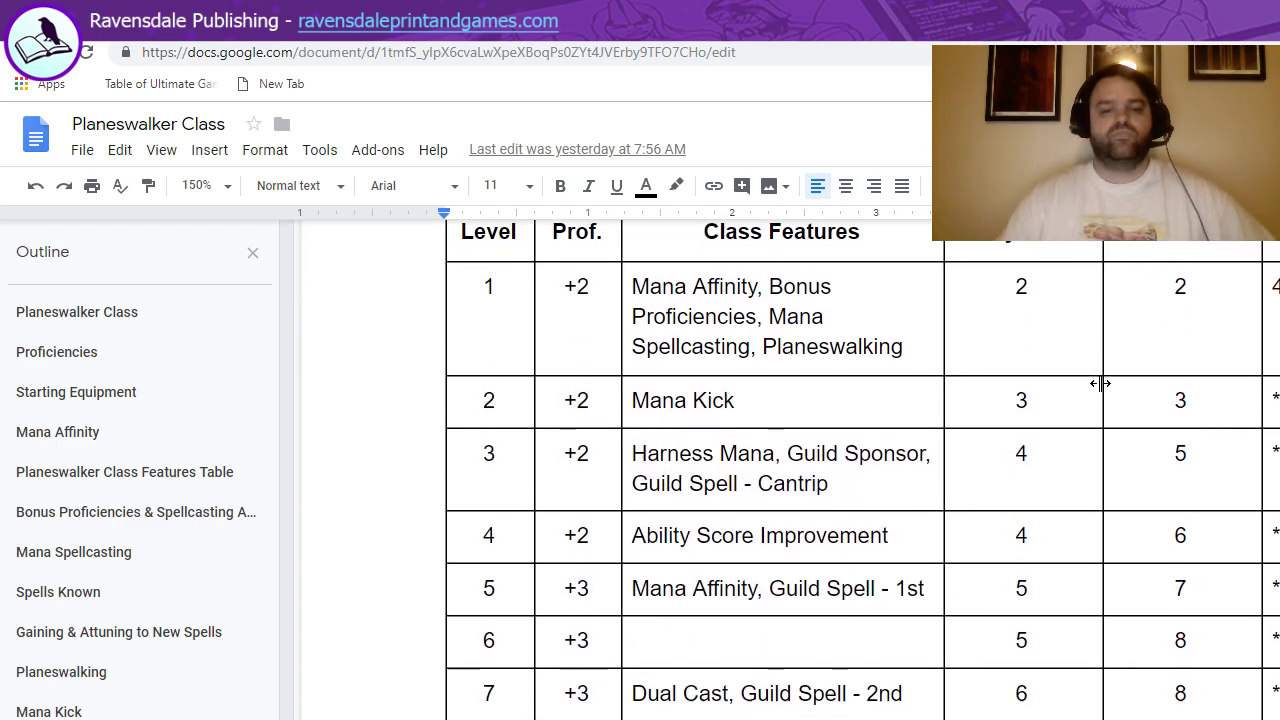
scroll(1090, 383, "up", 2)
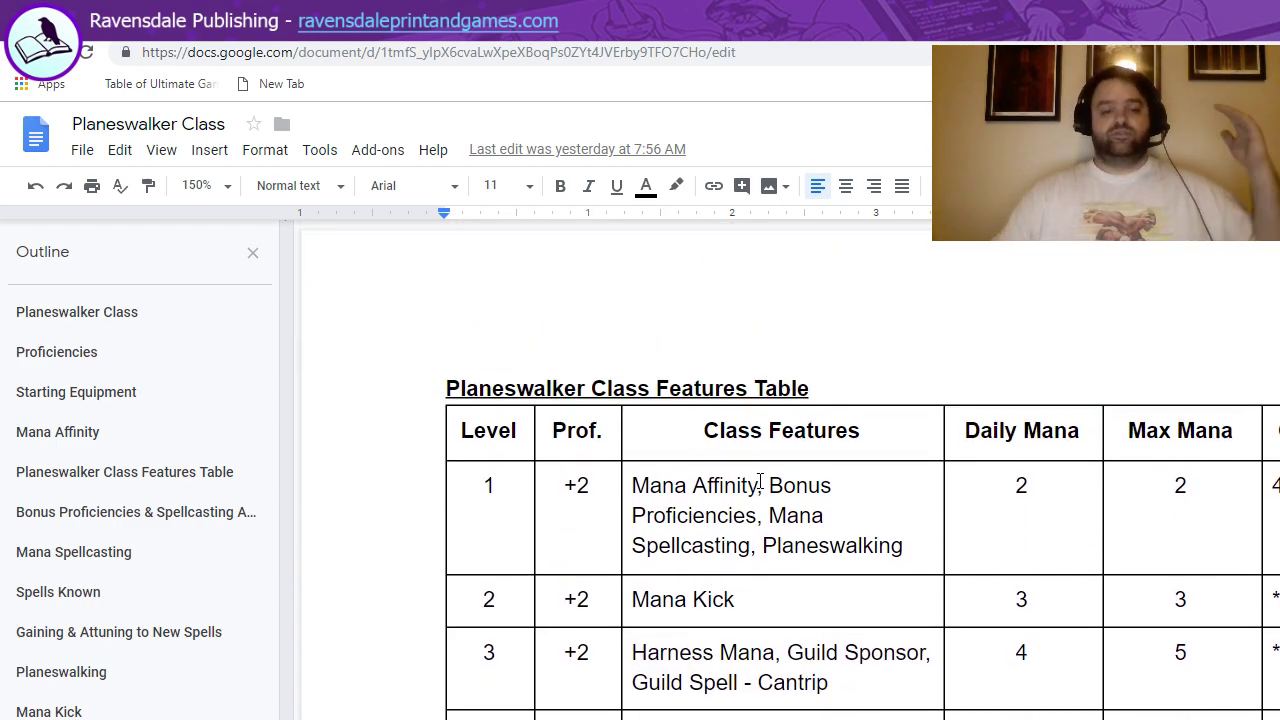
scroll(760, 486, "down", 1)
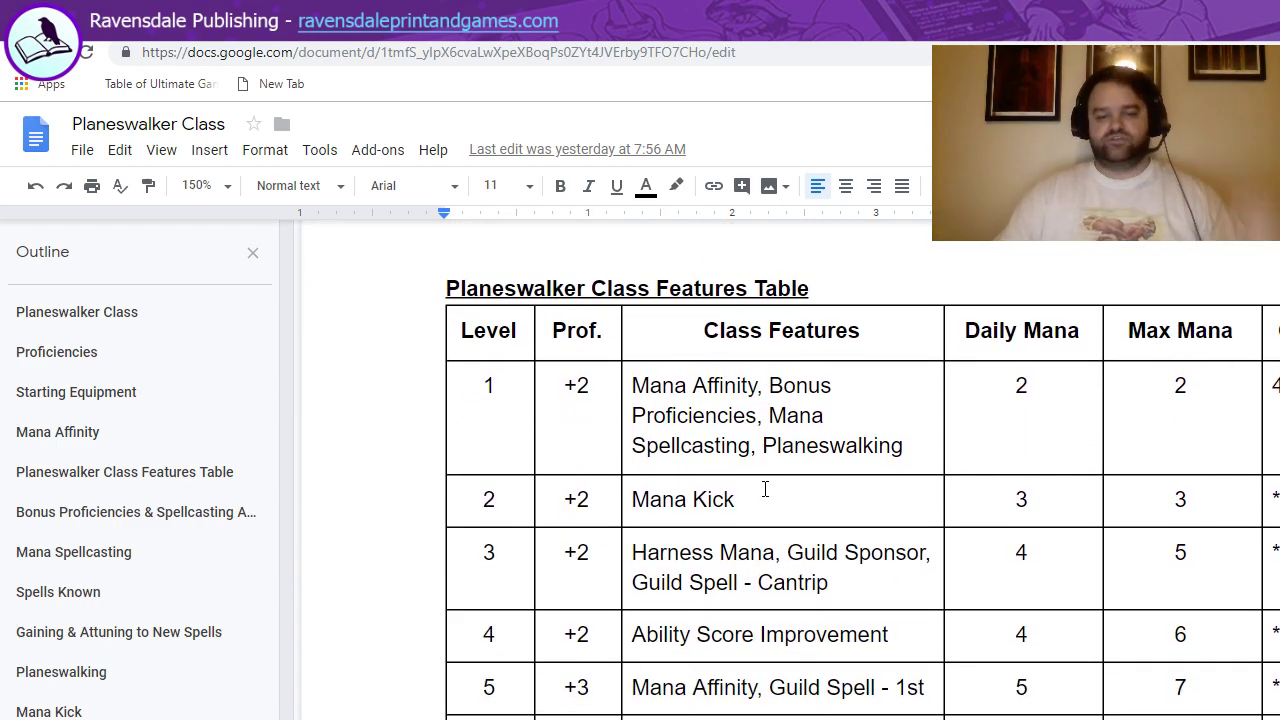
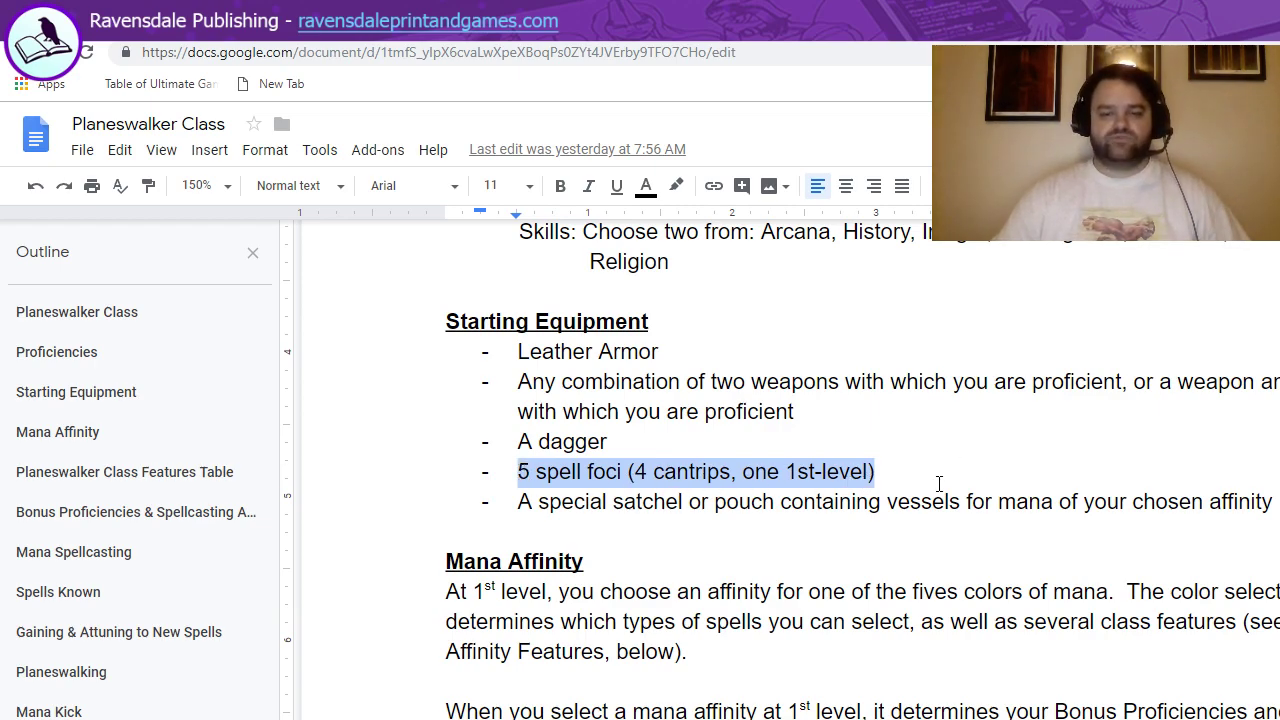
scroll(966, 469, "down", 10)
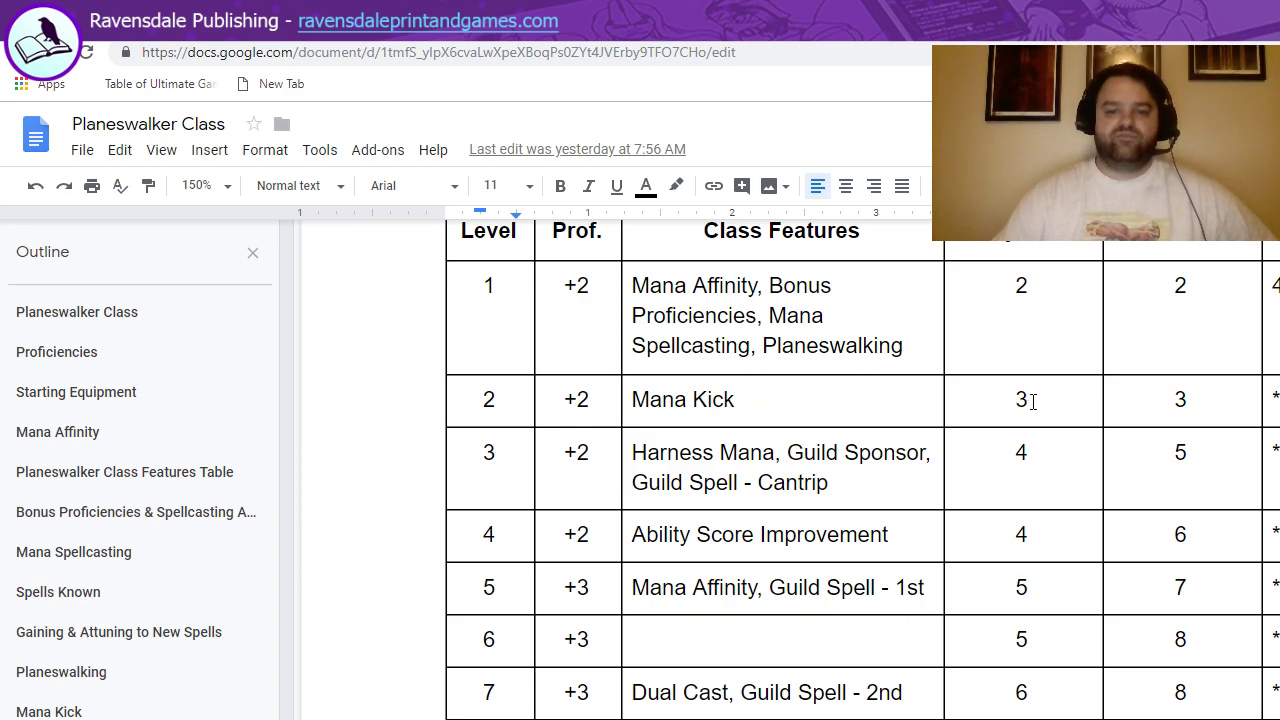
Review the Bonus Proficiencies & Spellcasting Ability list by mana color, highlighting Woodcarver's Tools in the Green entry.
scroll(1066, 417, "down", 15)
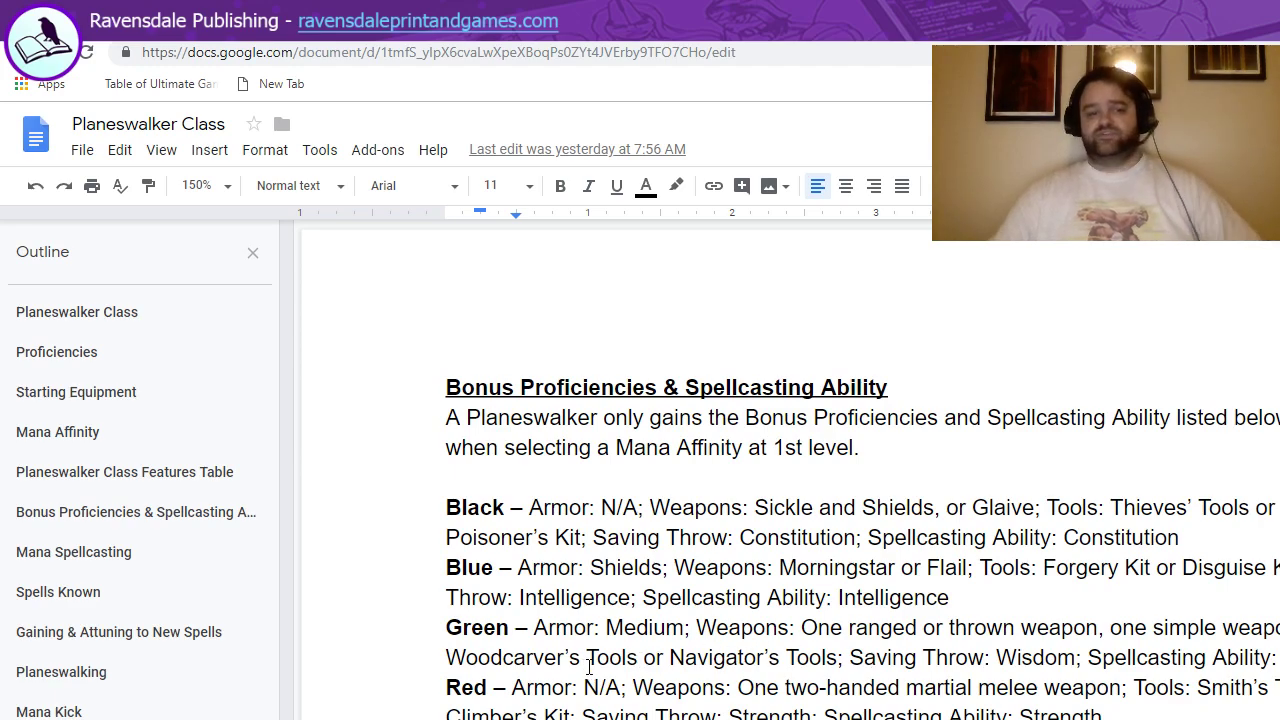
left_click_drag(641, 657, 469, 662)
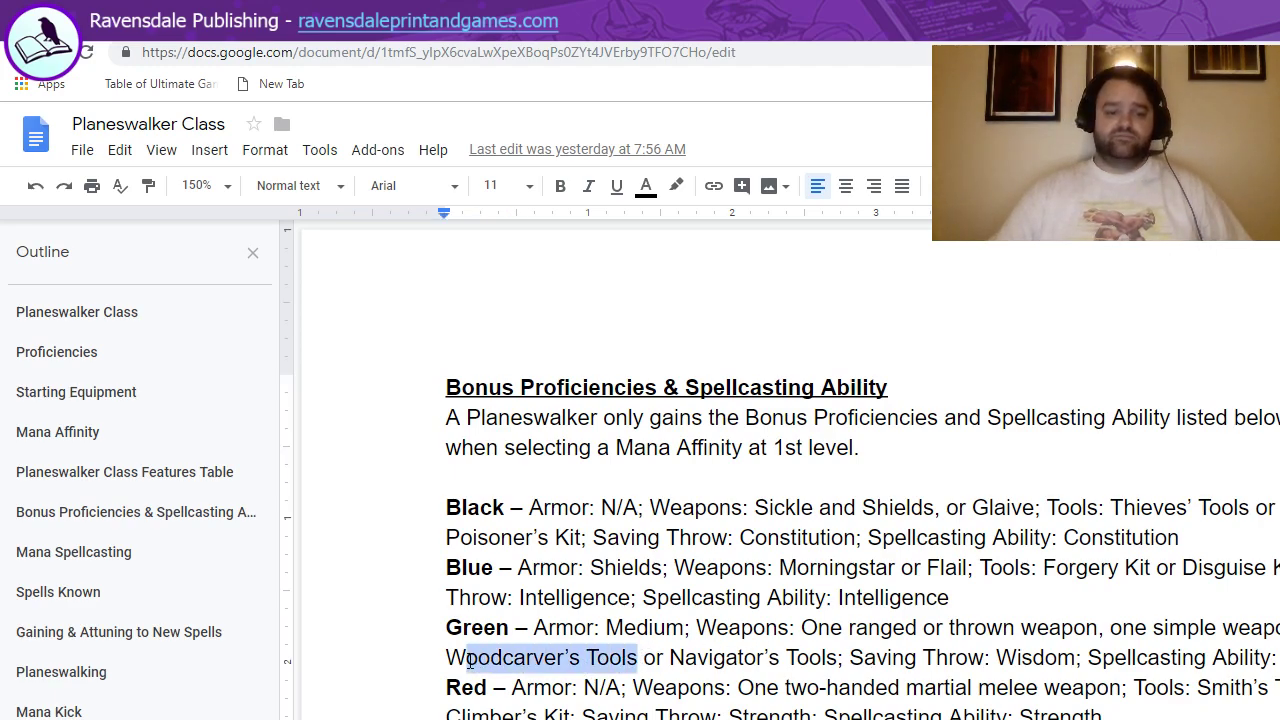
left_click(708, 658)
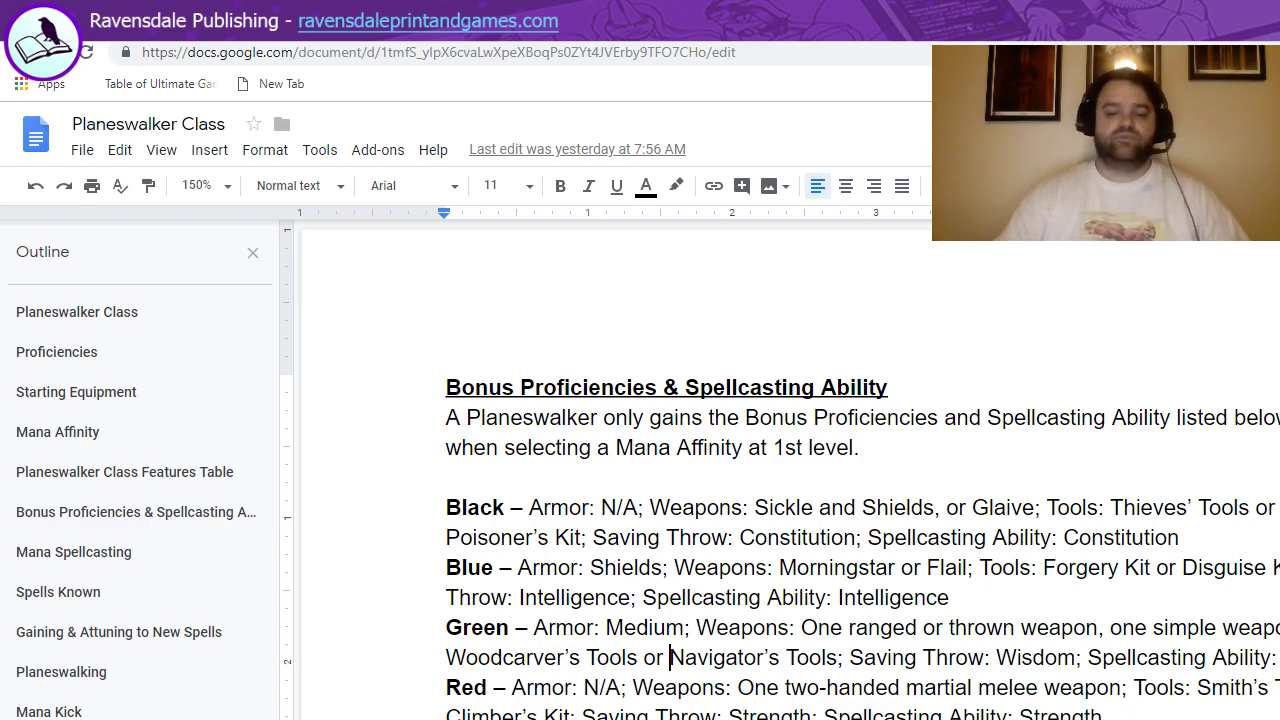
key("ctrl+b")
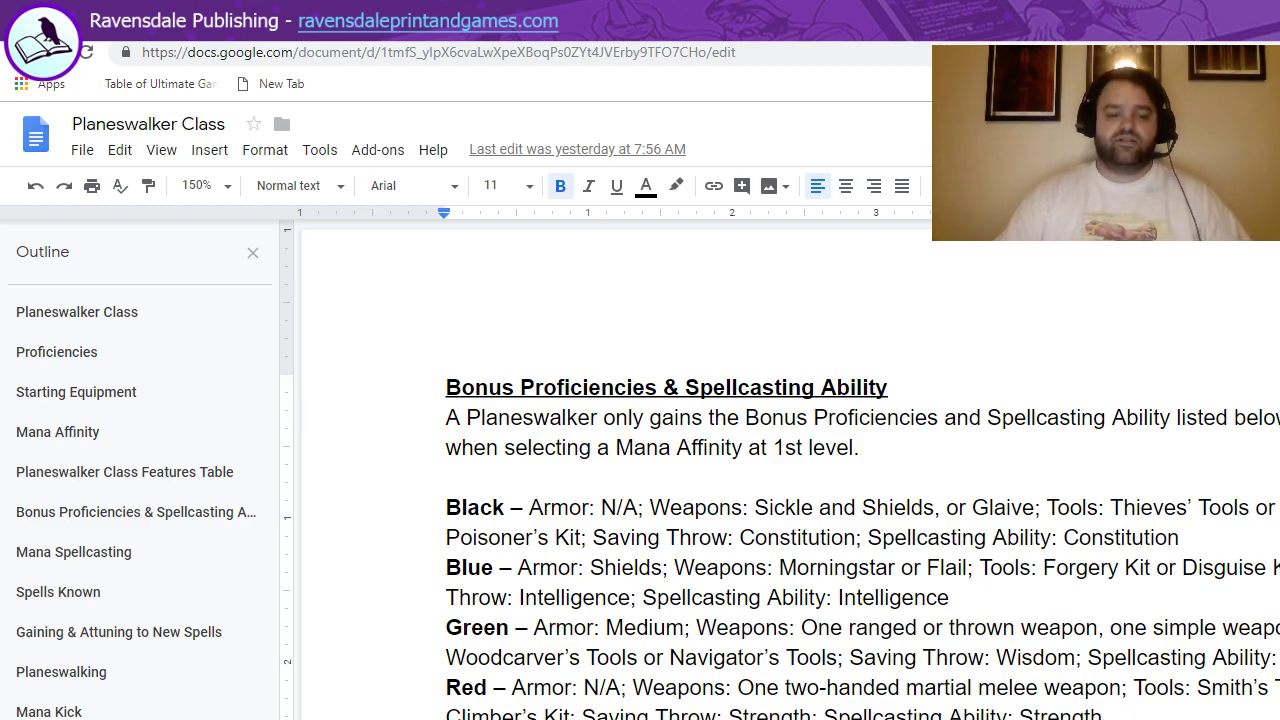
key("ctrl+b")
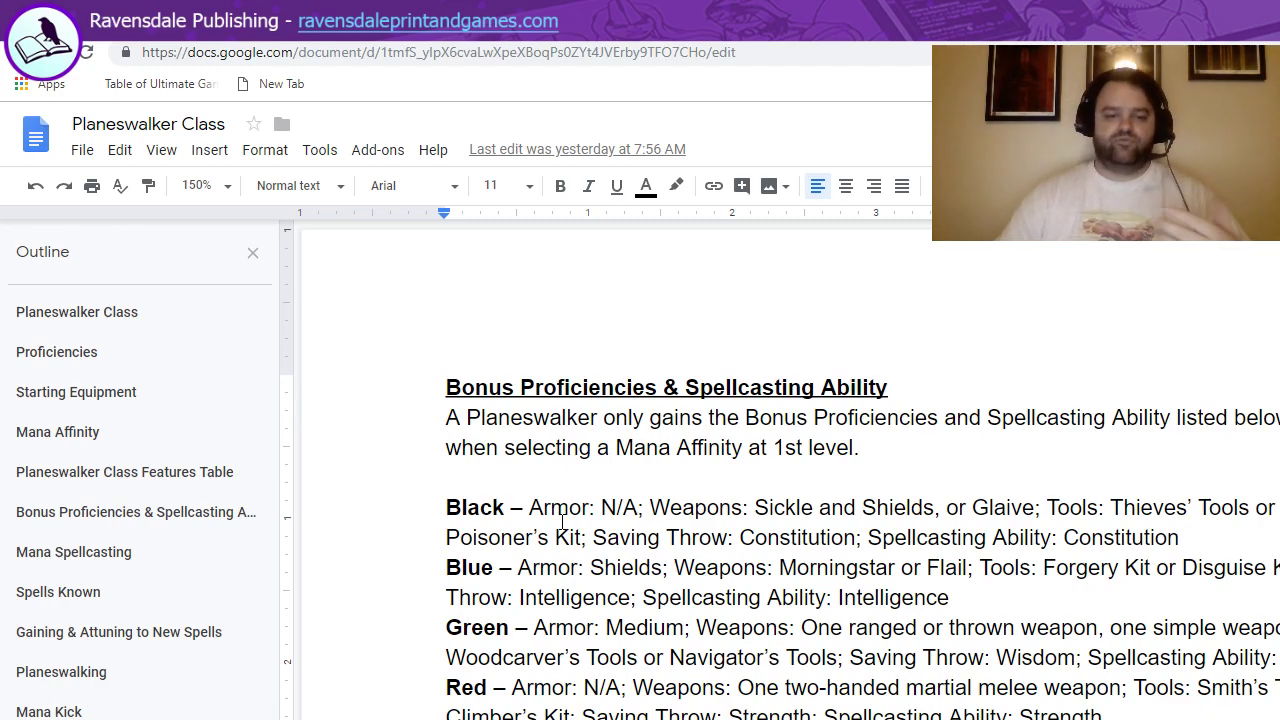
key("ctrl+v")
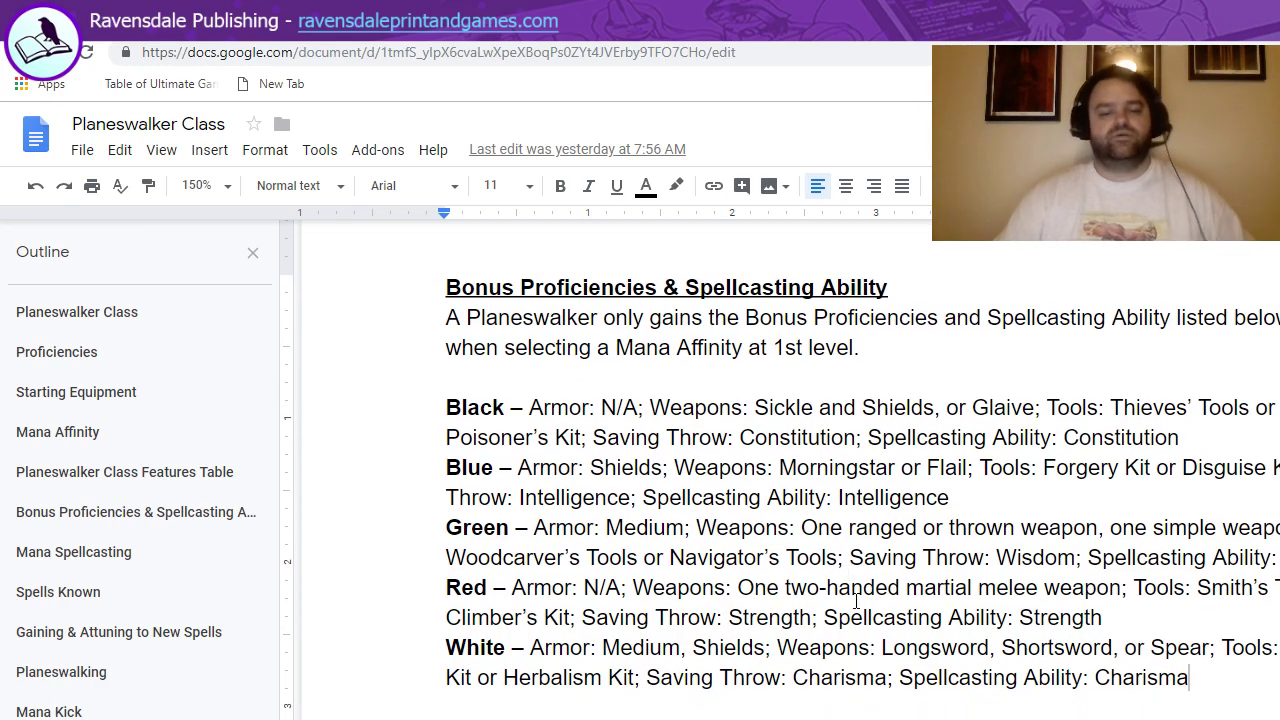
Read the start of the Mana Spellcasting section, highlighting the Magic Missile example and leaving the cursor at its end.
scroll(855, 600, "down", 3)
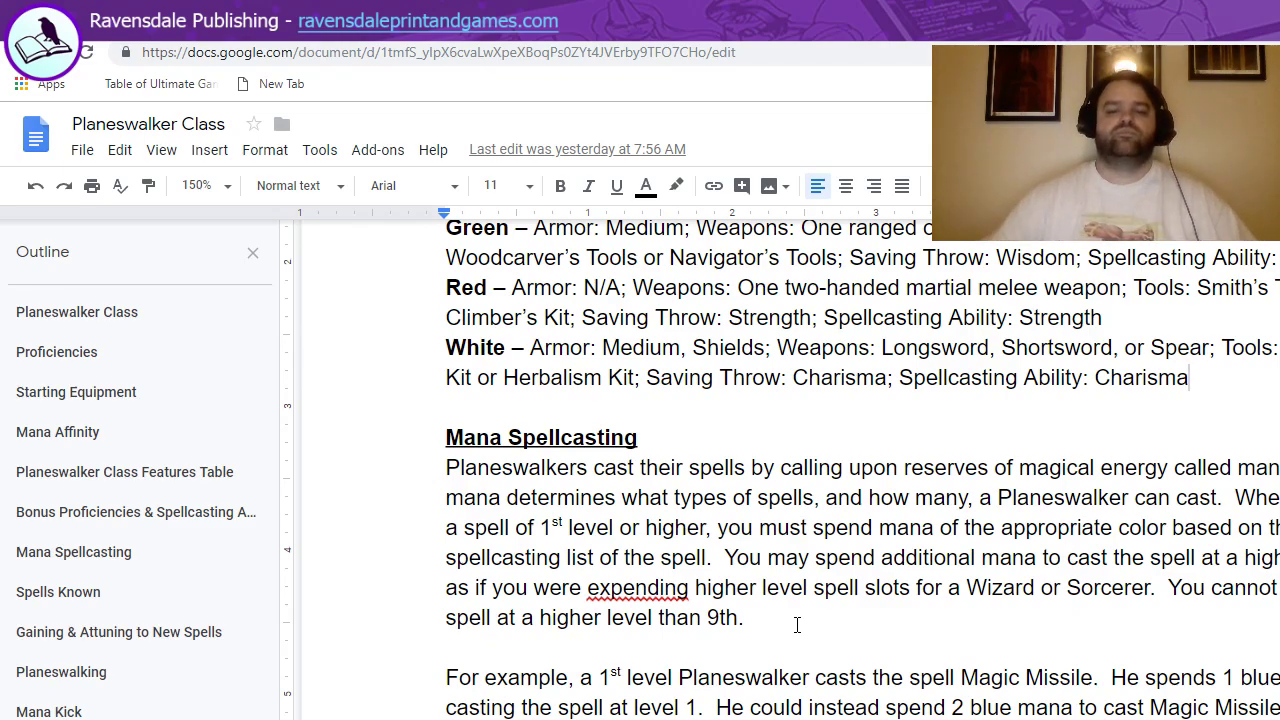
left_click(840, 624)
scroll(902, 600, "down", 2)
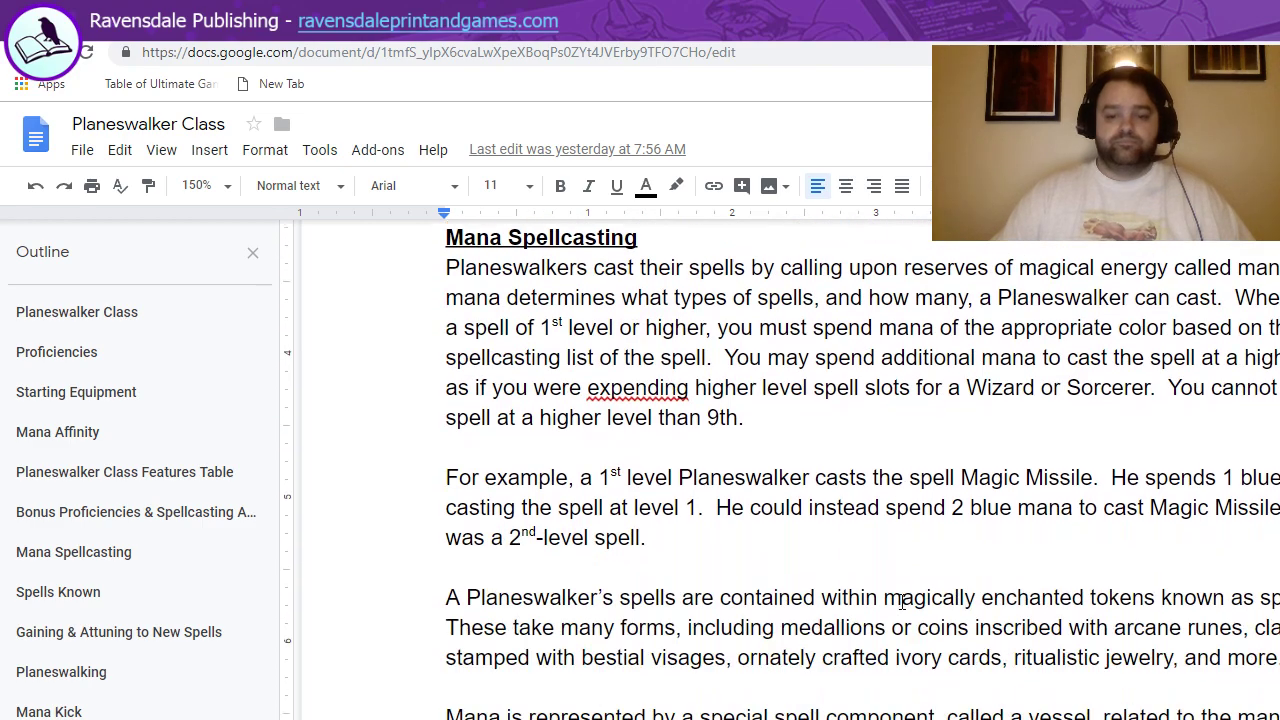
left_click_drag(648, 538, 428, 489)
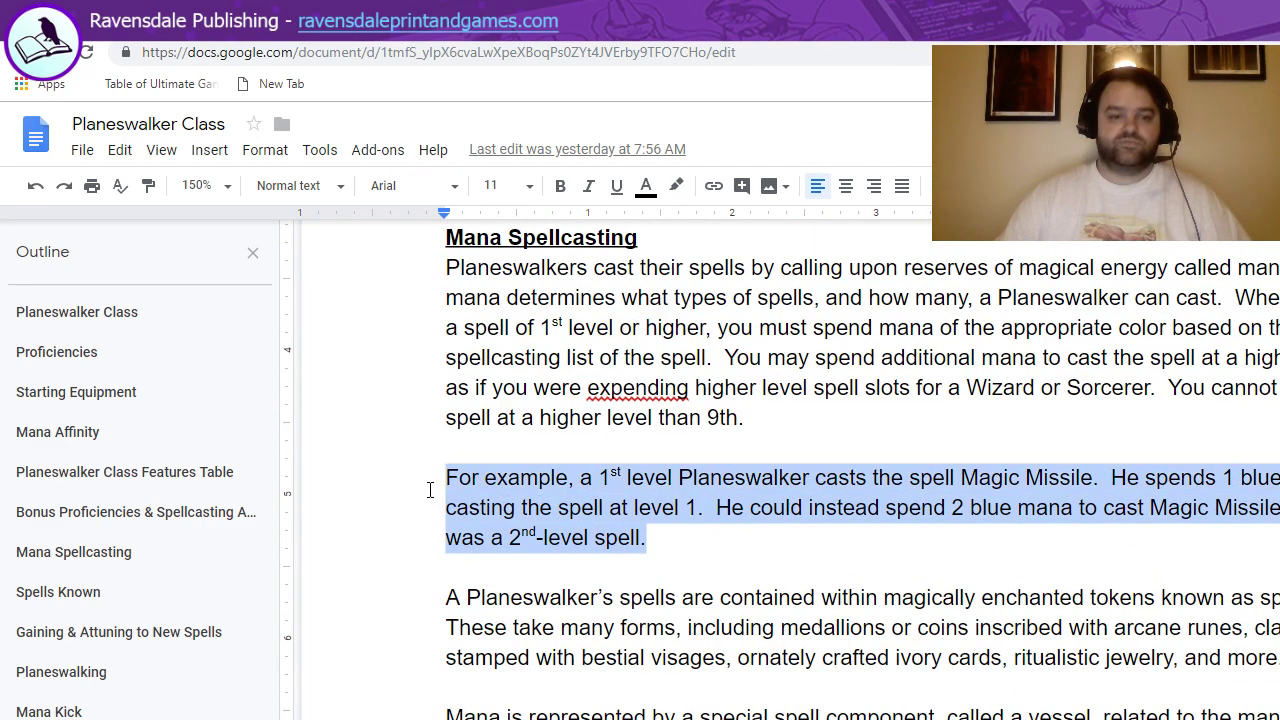
left_click(756, 536)
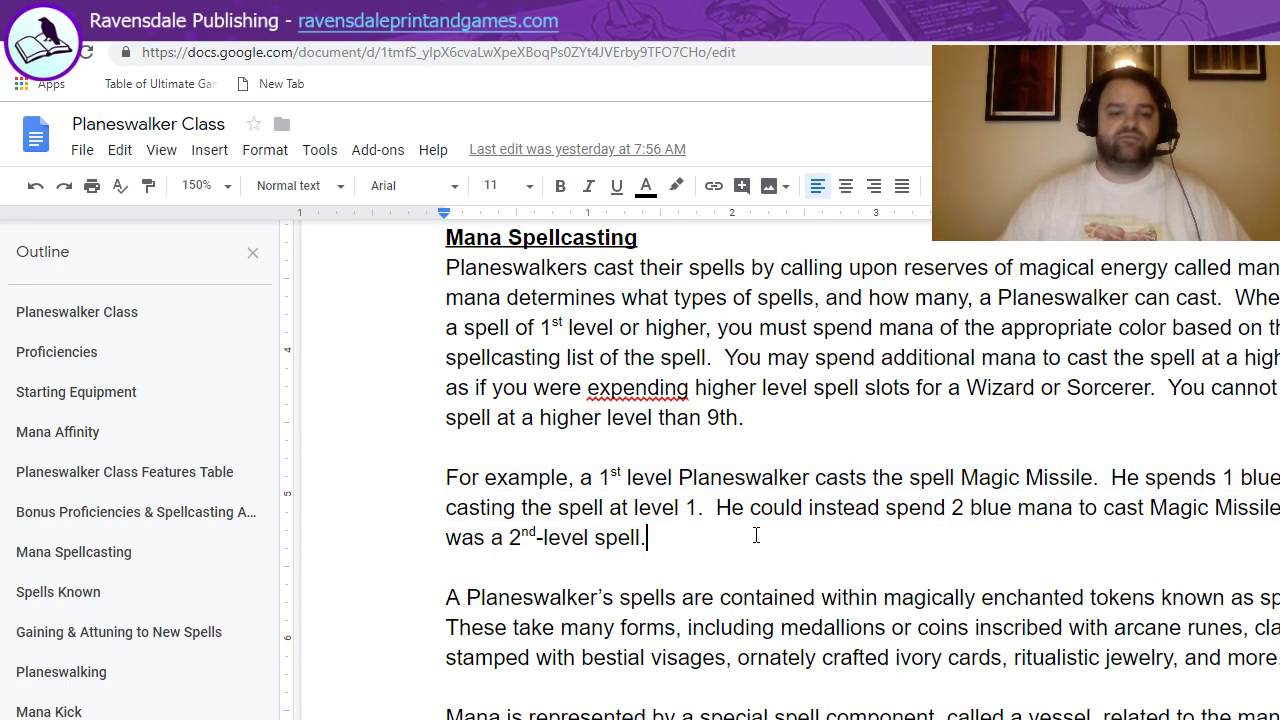
Review the paragraphs on spell tokens and mana vessels, ending with the cursor after the paragraph on vessels for each mana color.
scroll(756, 536, "down", 3)
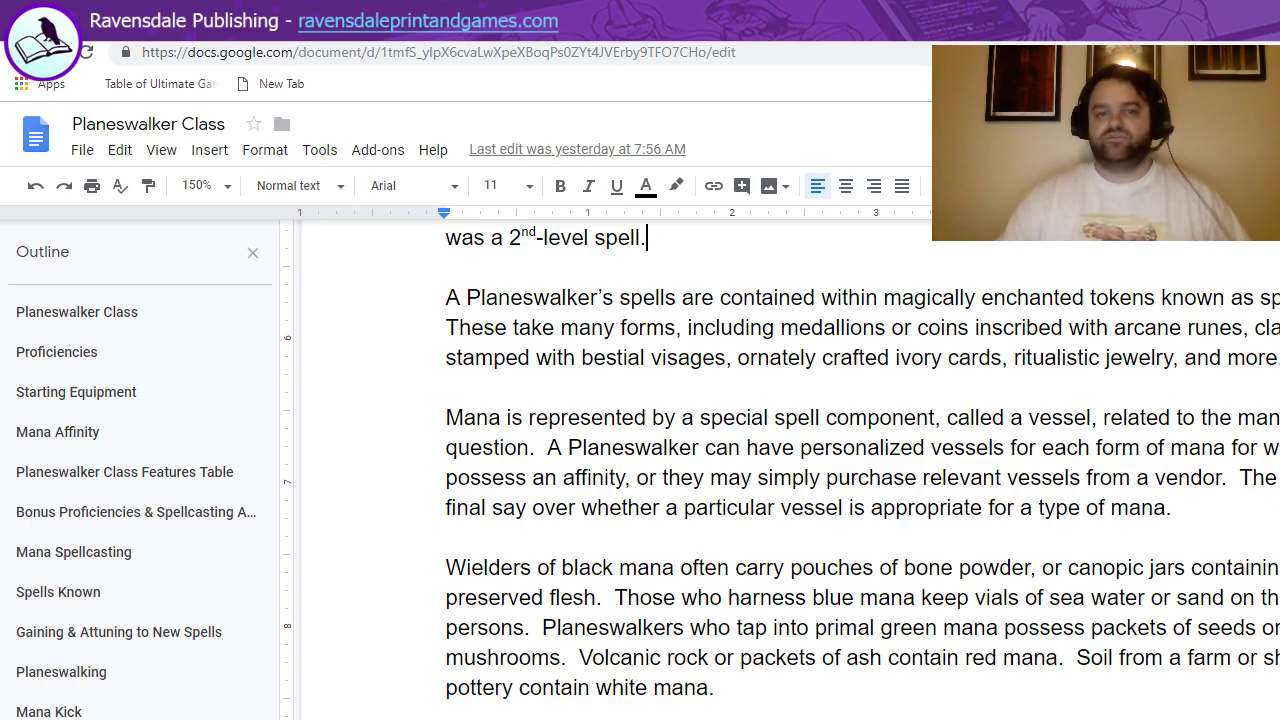
left_click(1248, 507)
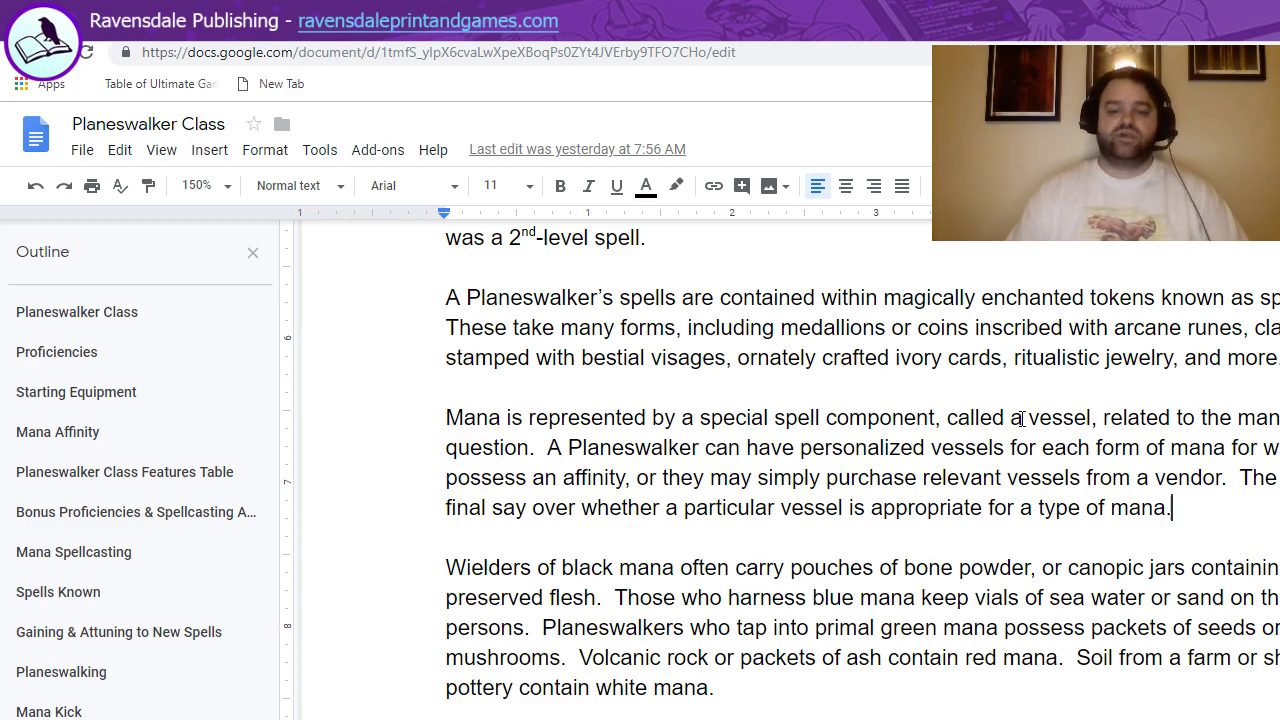
left_click(1031, 418)
left_click_drag(1031, 418, 1104, 418)
left_click(1104, 418)
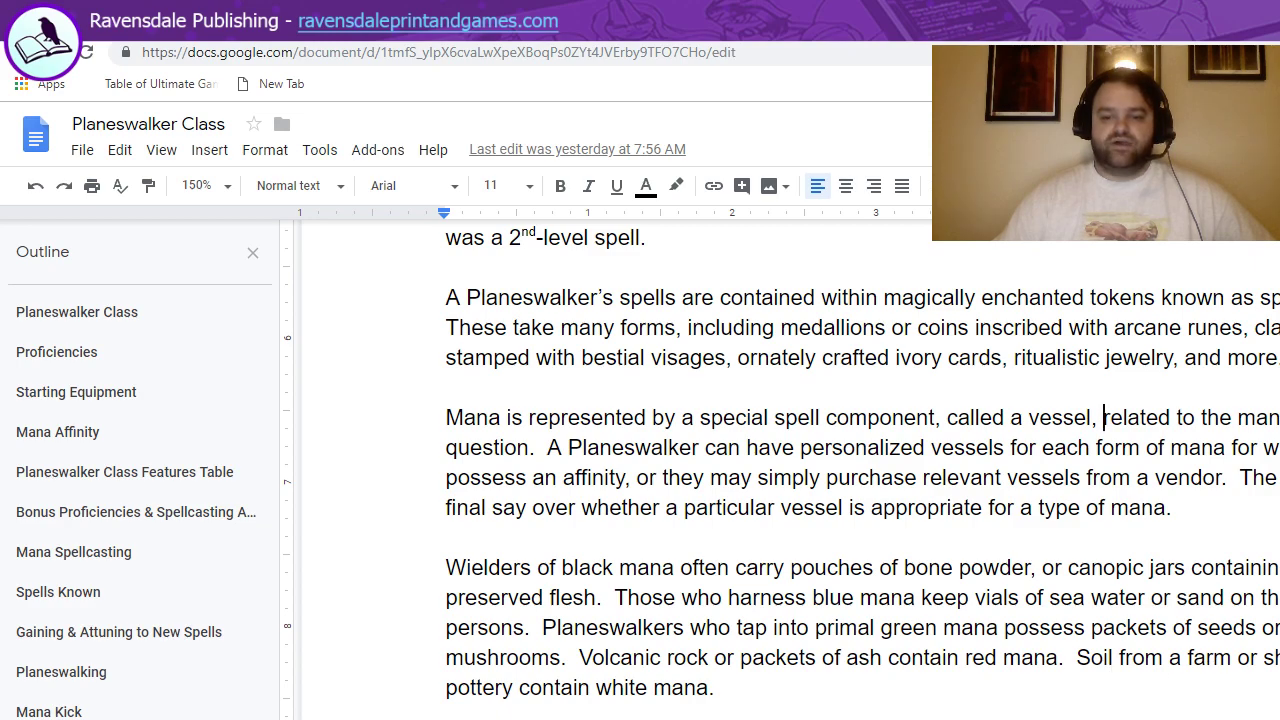
left_click(820, 703)
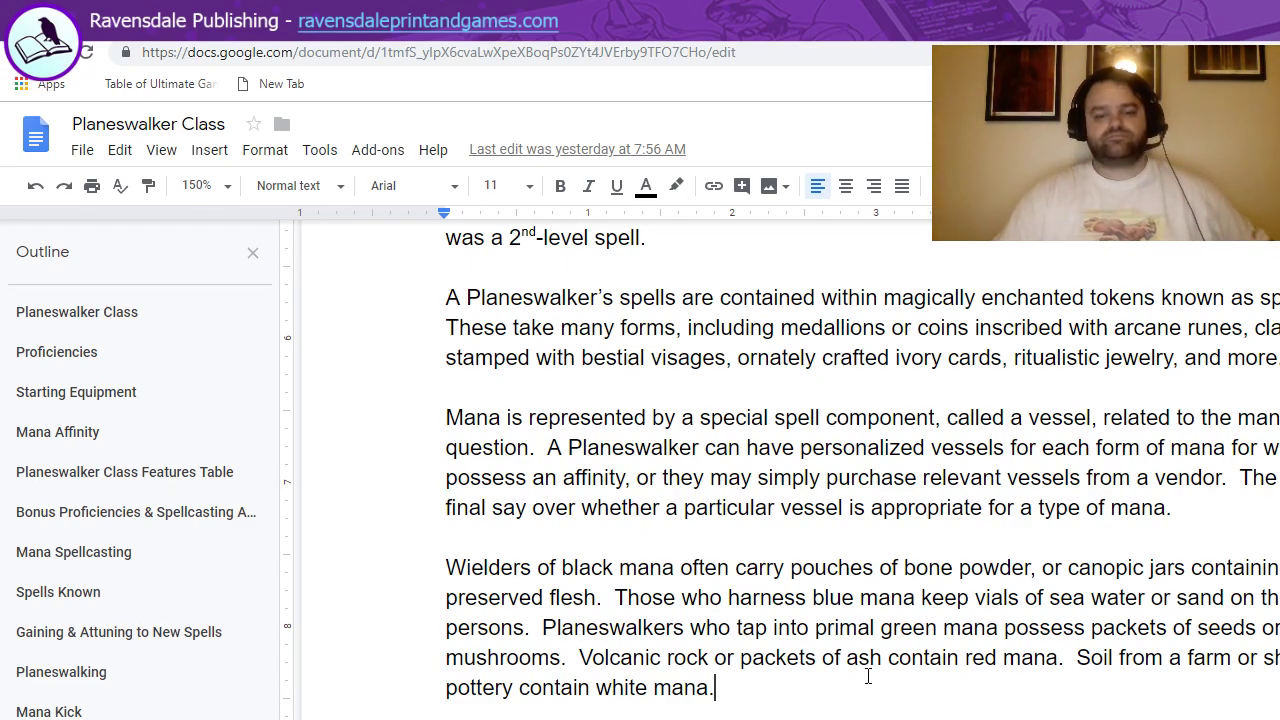
Read the Long Rest mana rules and highlight the paragraph on multiclassing restrictions, ending with it deselected.
scroll(866, 663, "down", 6)
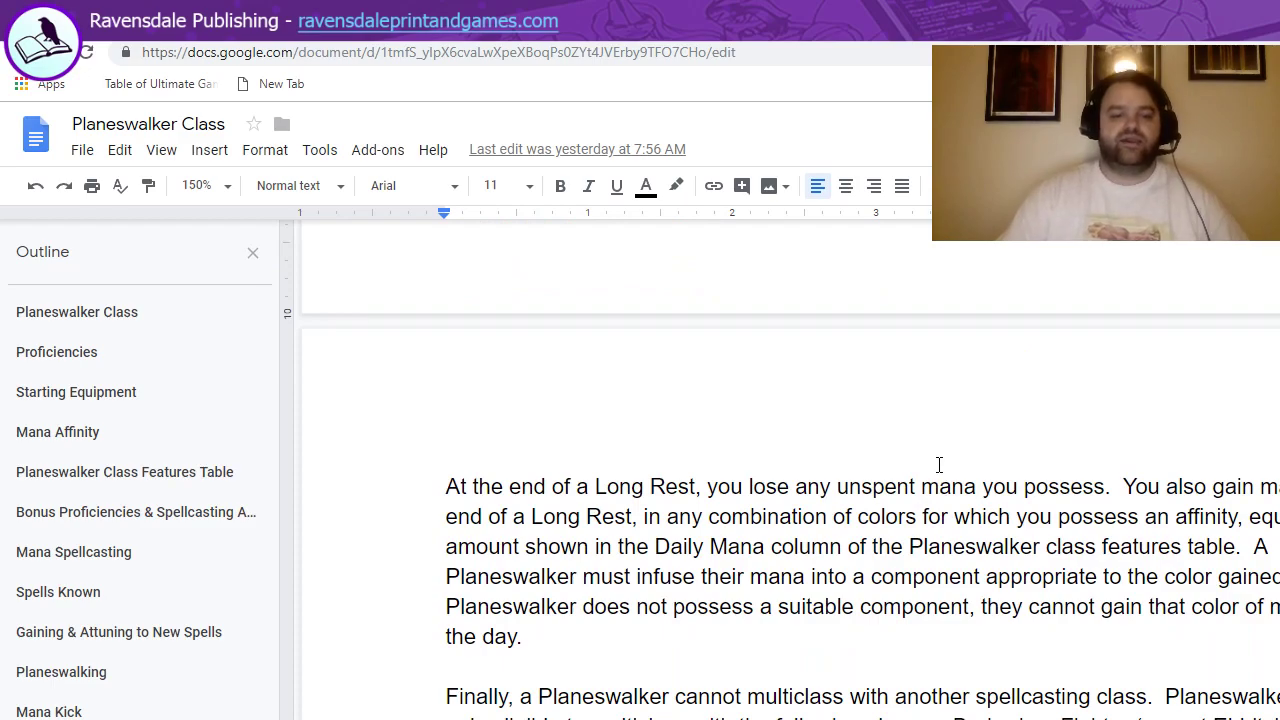
scroll(973, 483, "down", 2)
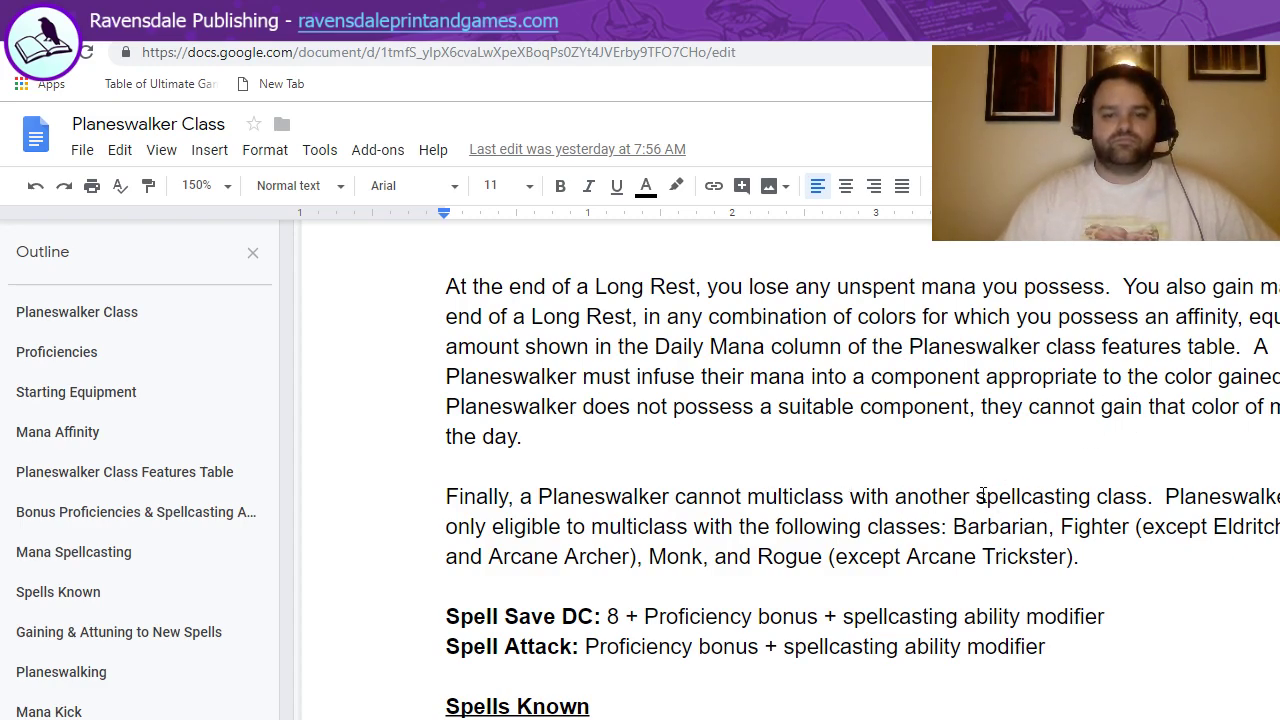
scroll(1160, 512, "down", 1)
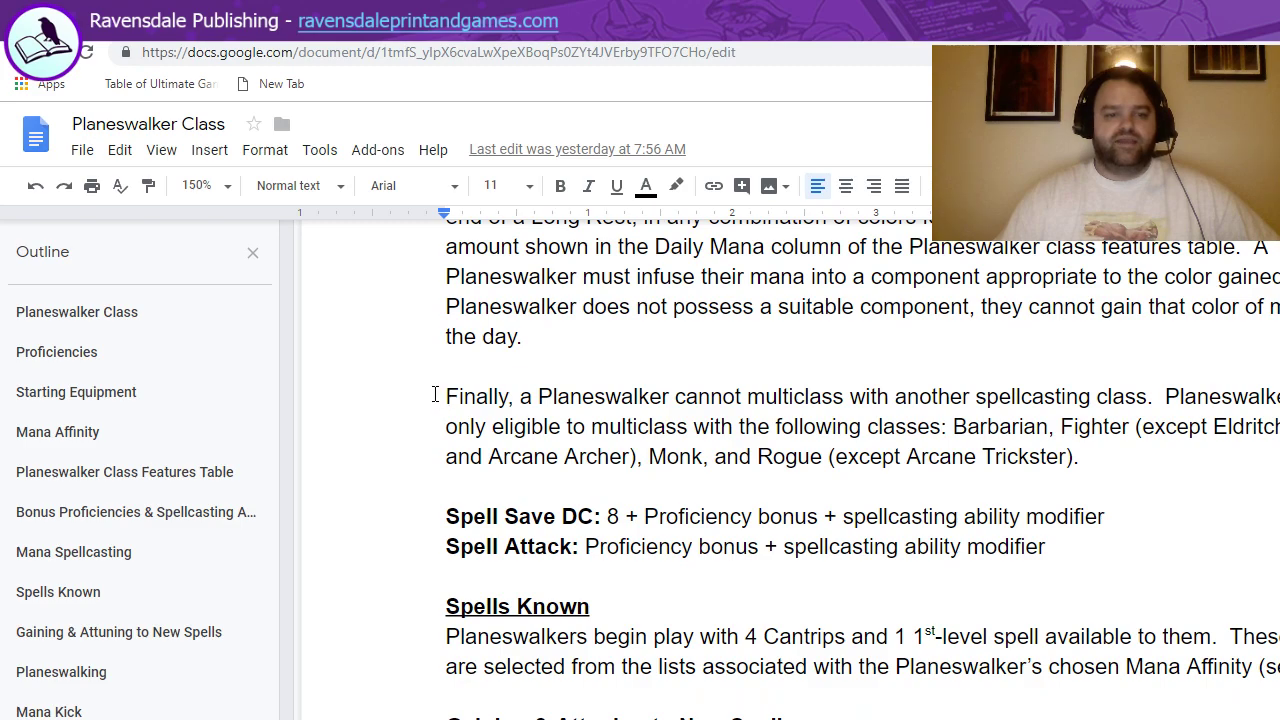
left_click_drag(440, 396, 1131, 460)
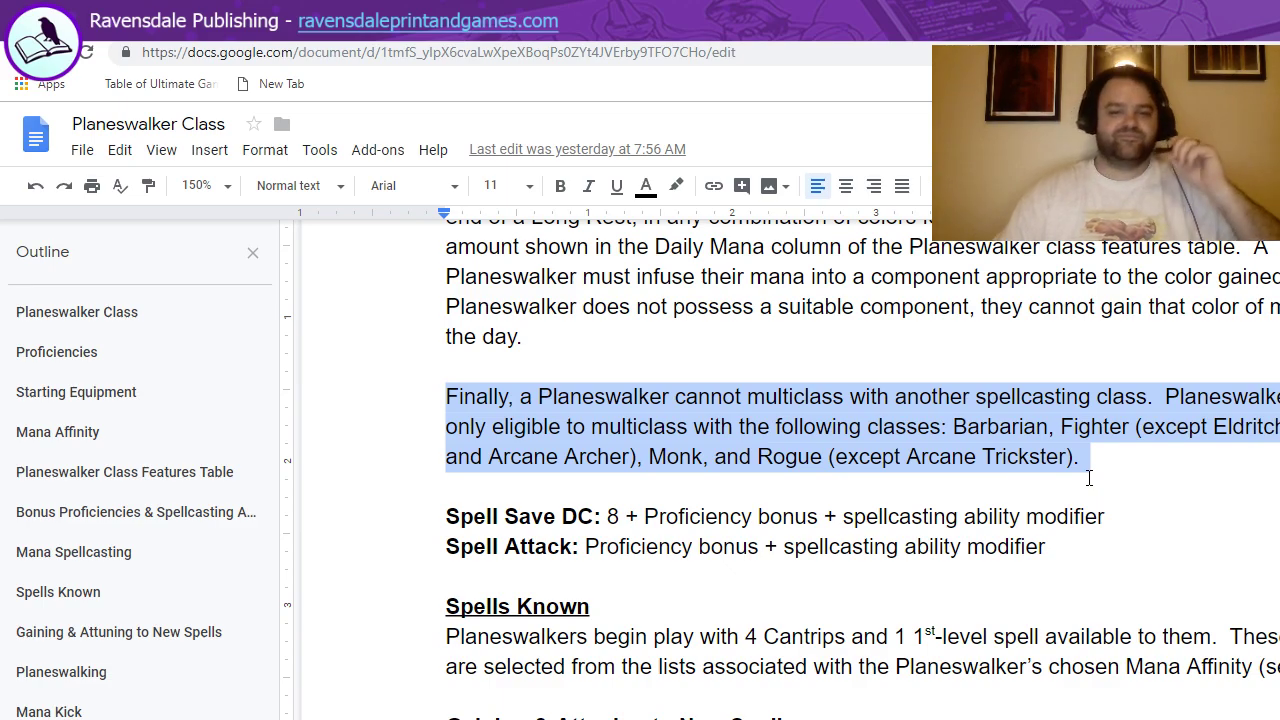
left_click(1140, 492)
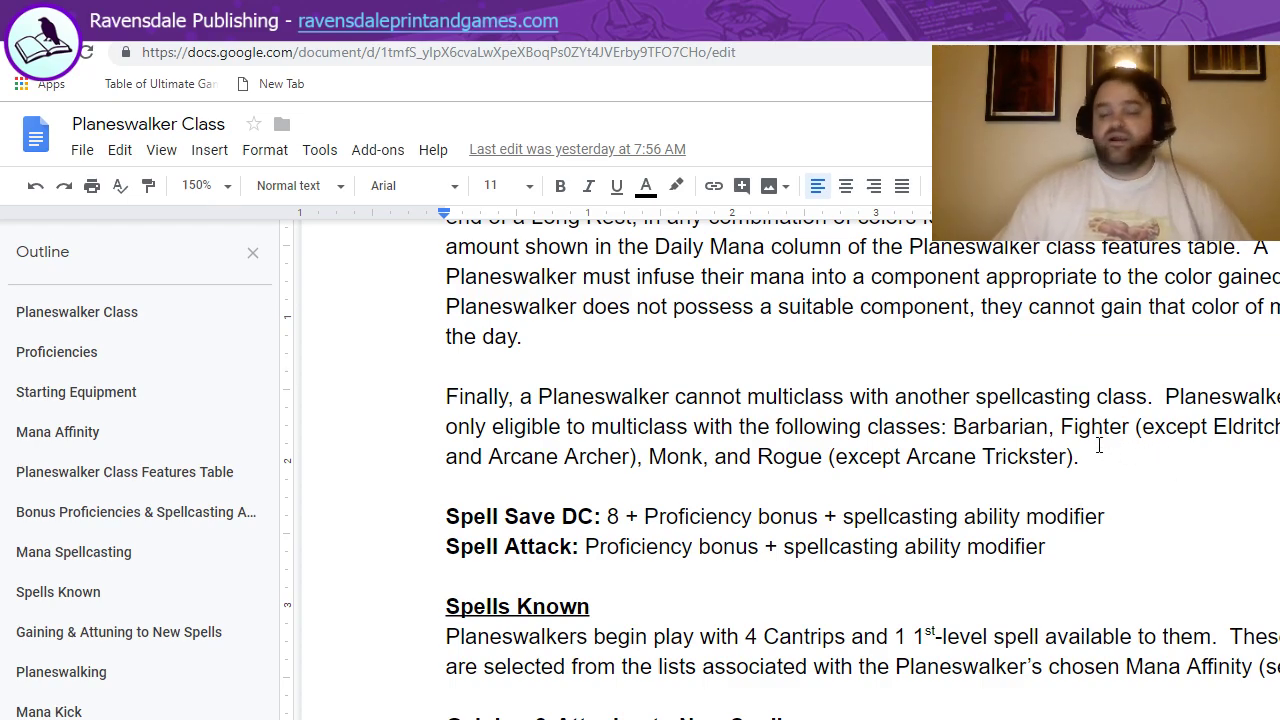
left_click_drag(444, 398, 1122, 448)
left_click(1110, 474)
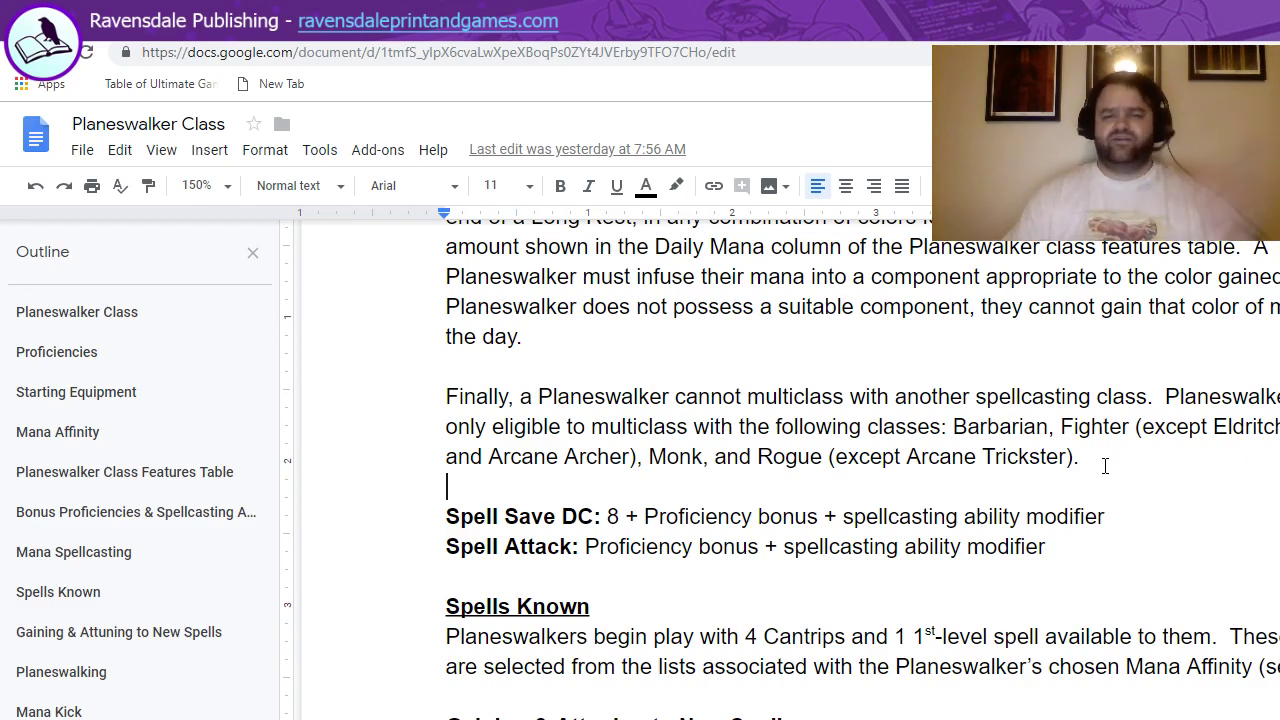
Check the Spell Attack line and go over the multiclassing paragraph again, clearing the selection at the end.
left_click(1100, 548)
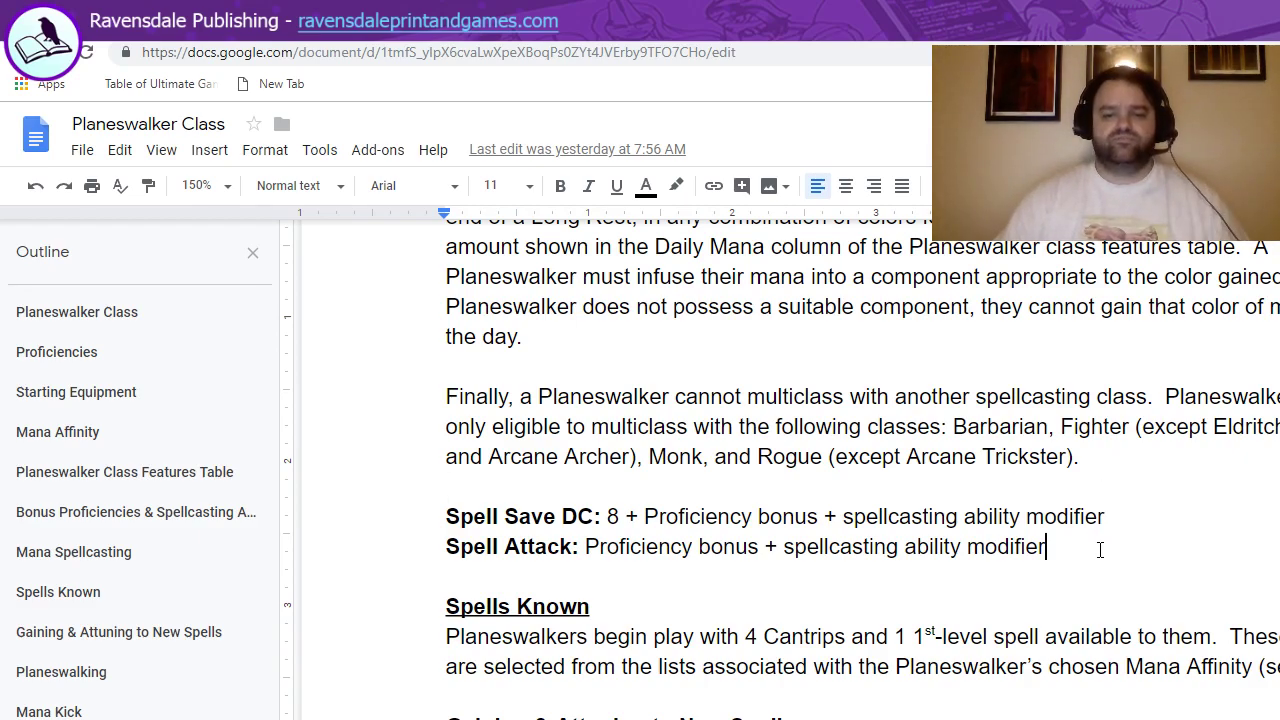
left_click(1118, 456)
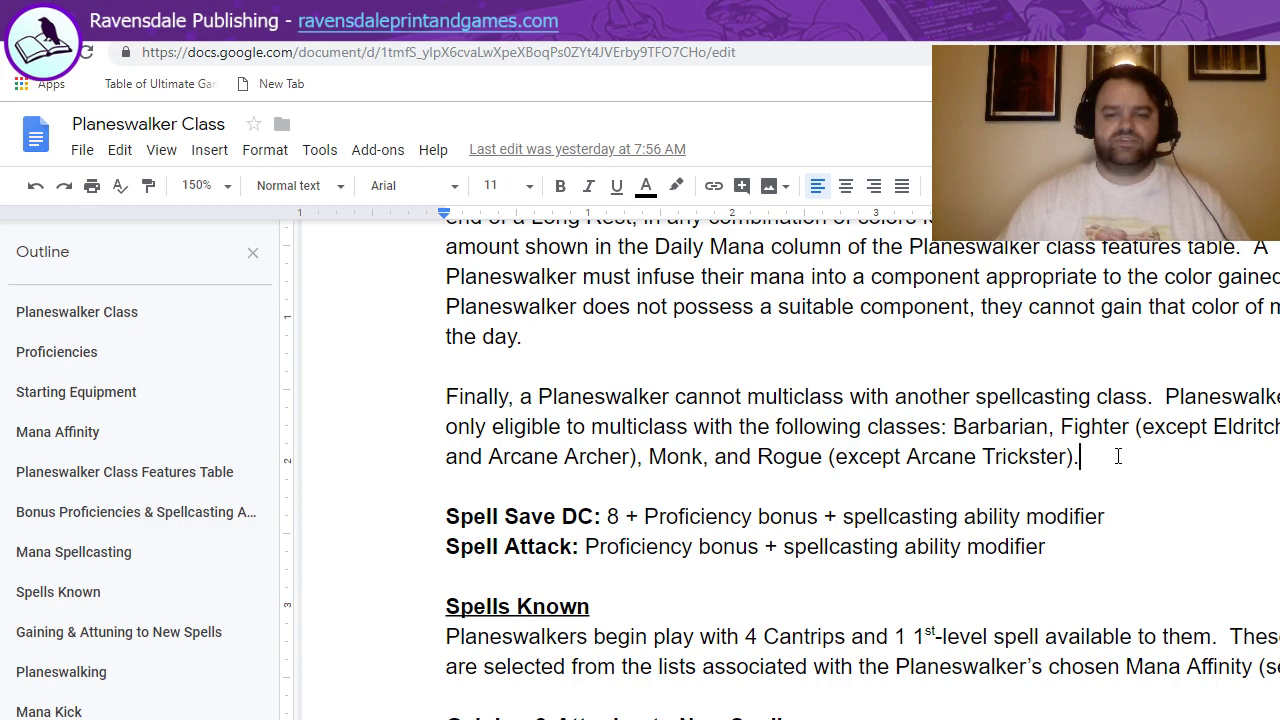
left_click_drag(1118, 456, 455, 400)
left_click(952, 436)
Review the Spells Known and Gaining & Attuning to New Spells sections, placing the cursor in the Long Rest attunement paragraph.
scroll(1187, 510, "down", 1)
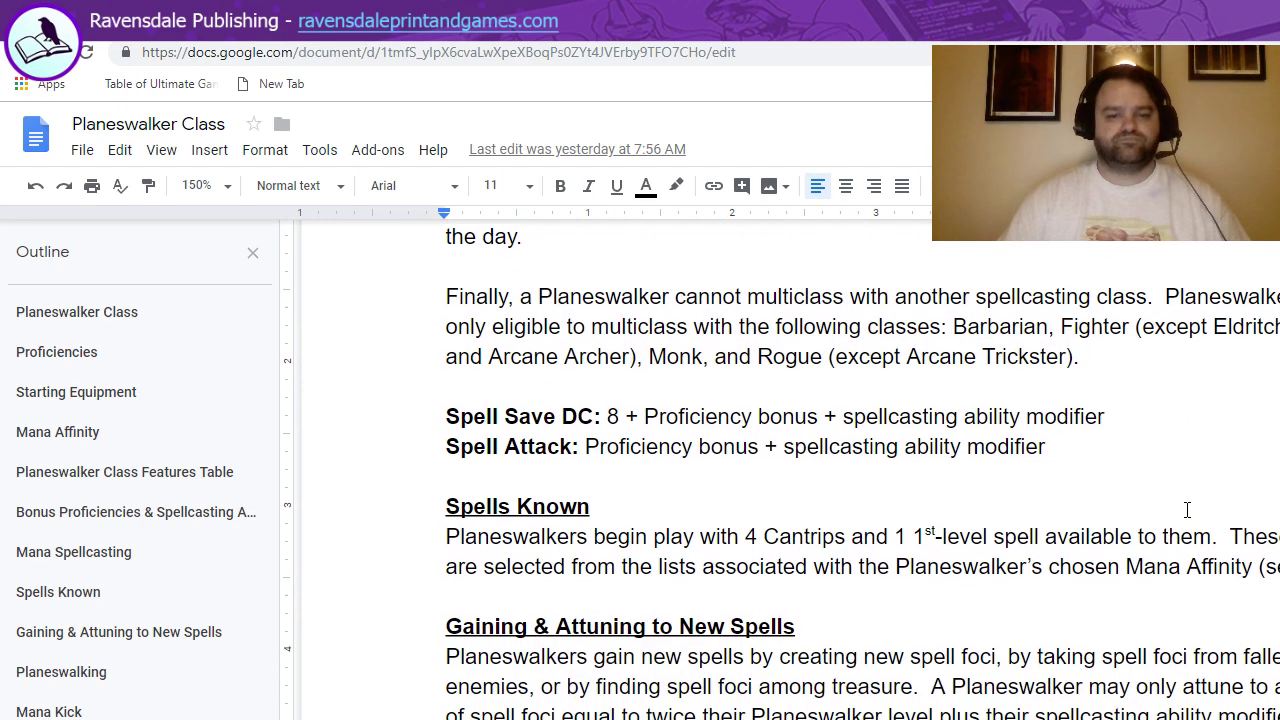
scroll(1130, 465, "down", 2)
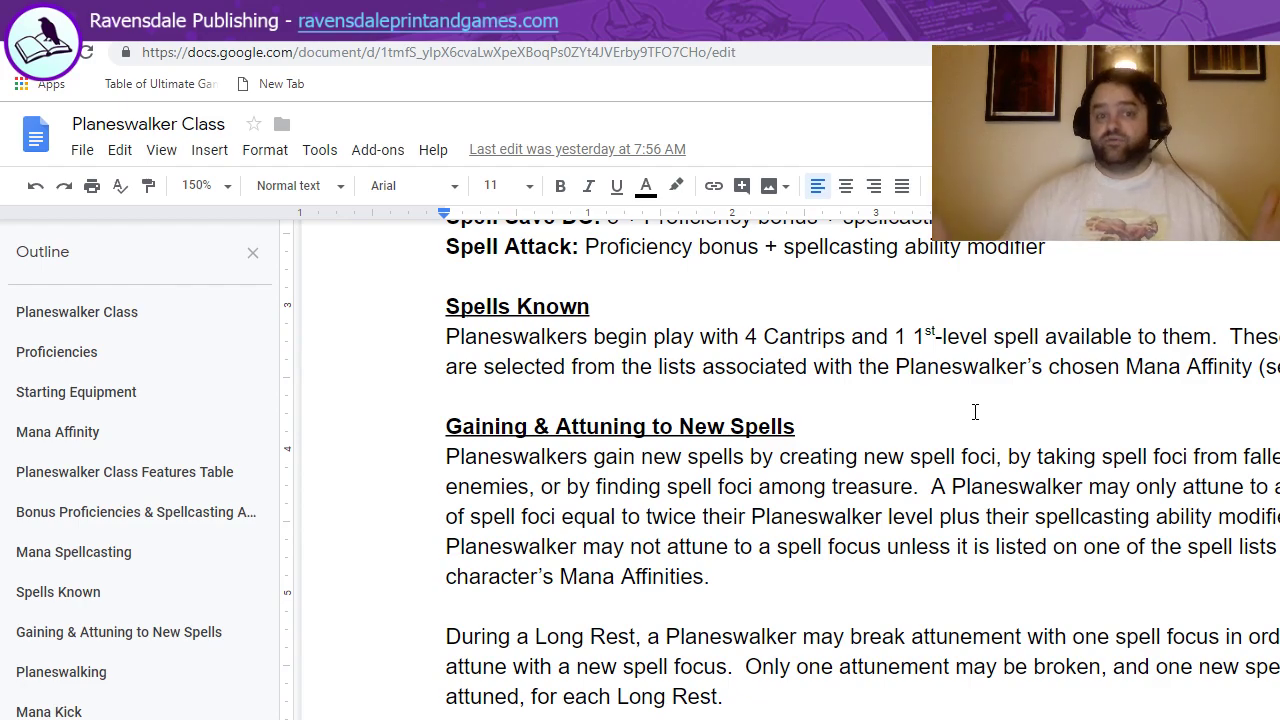
scroll(986, 410, "down", 1)
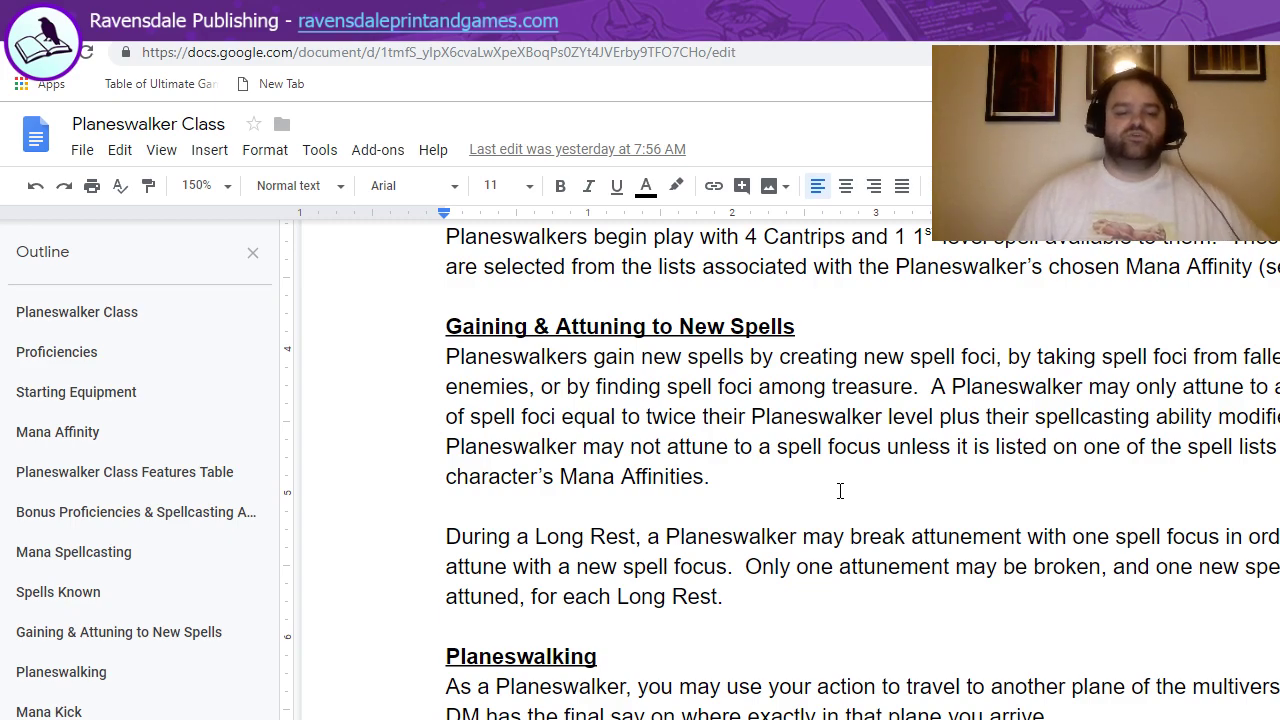
scroll(930, 481, "down", 1)
left_click(934, 492)
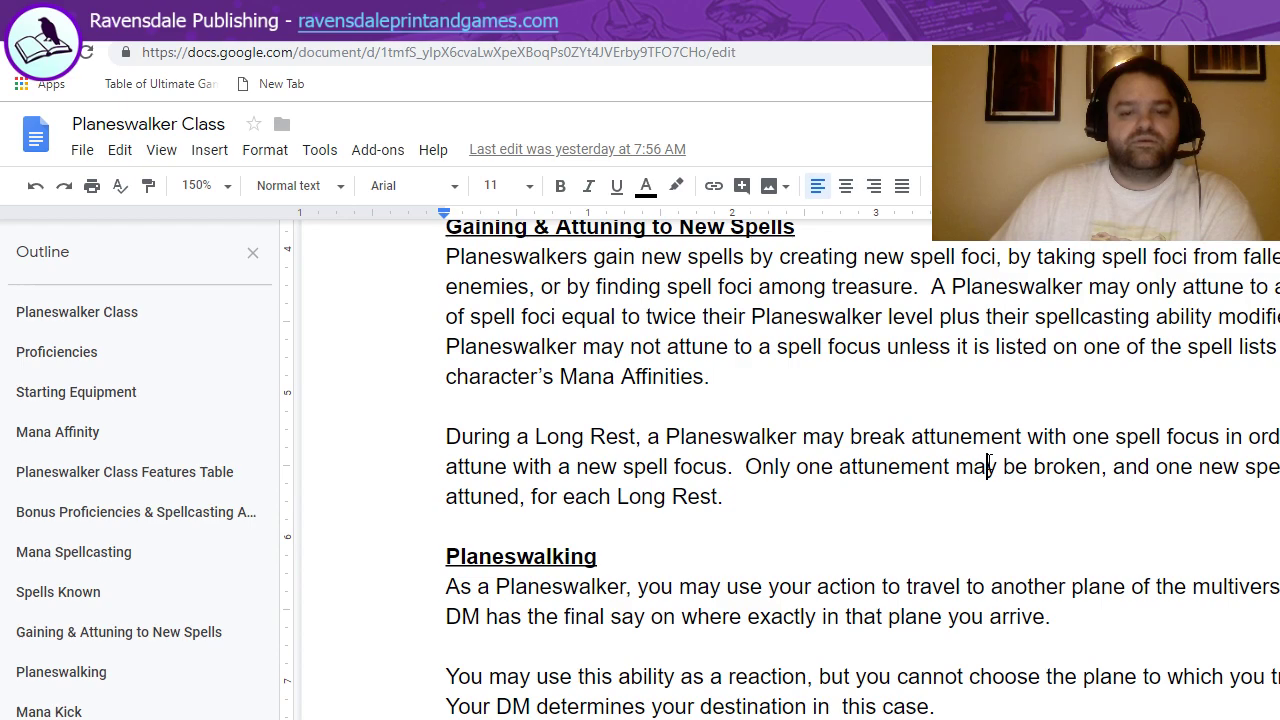
Review the Planeswalking section, placing the cursor in the paragraph about using the ability as a reaction.
scroll(1014, 437, "down", 1)
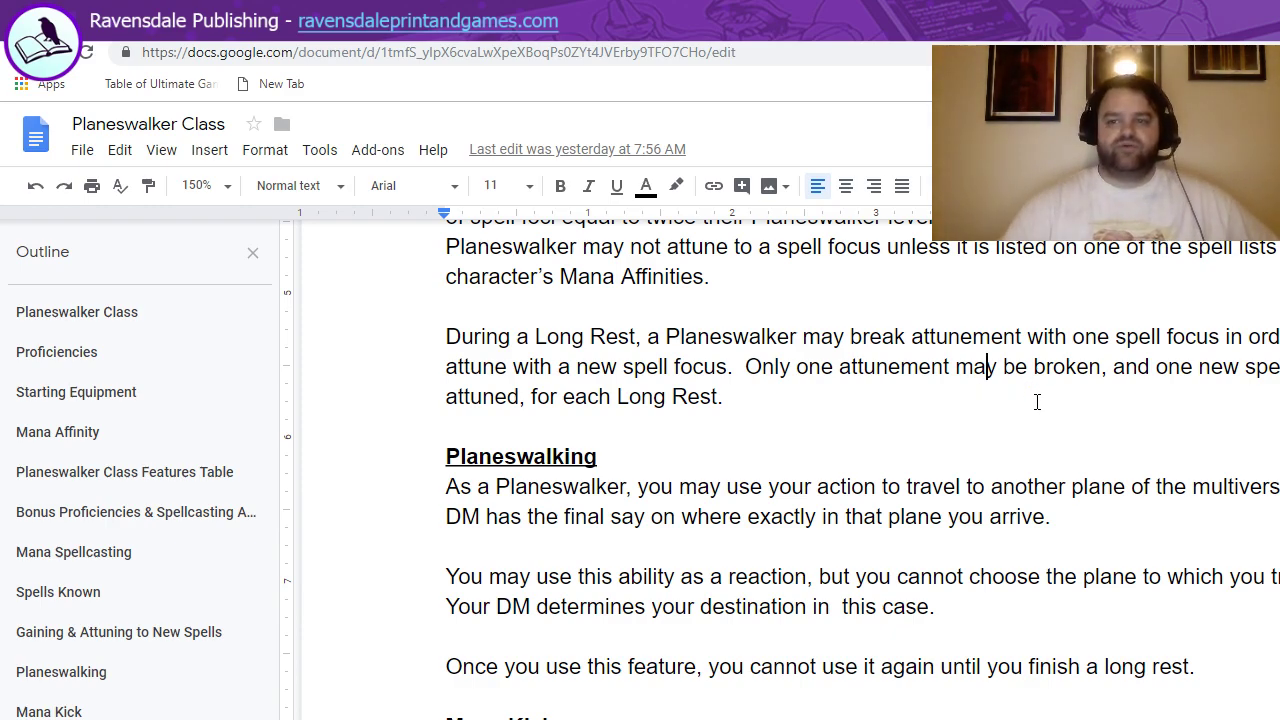
scroll(900, 457, "down", 1)
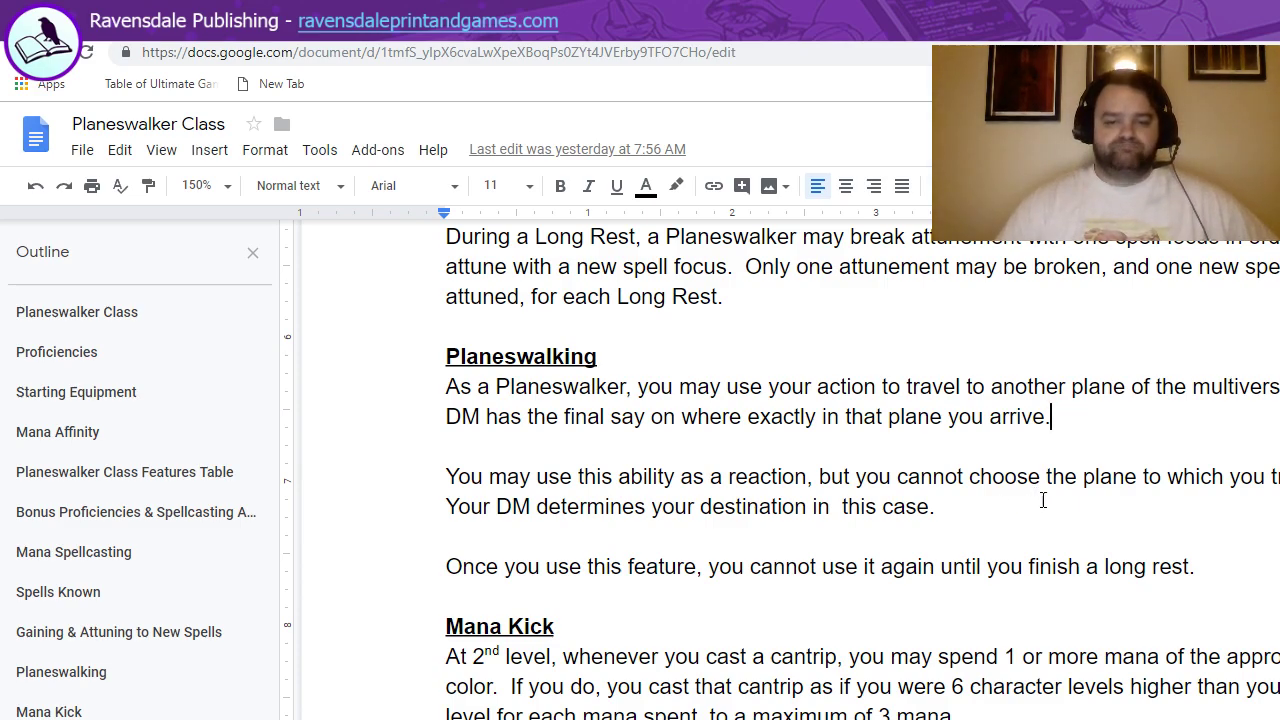
left_click(1080, 713)
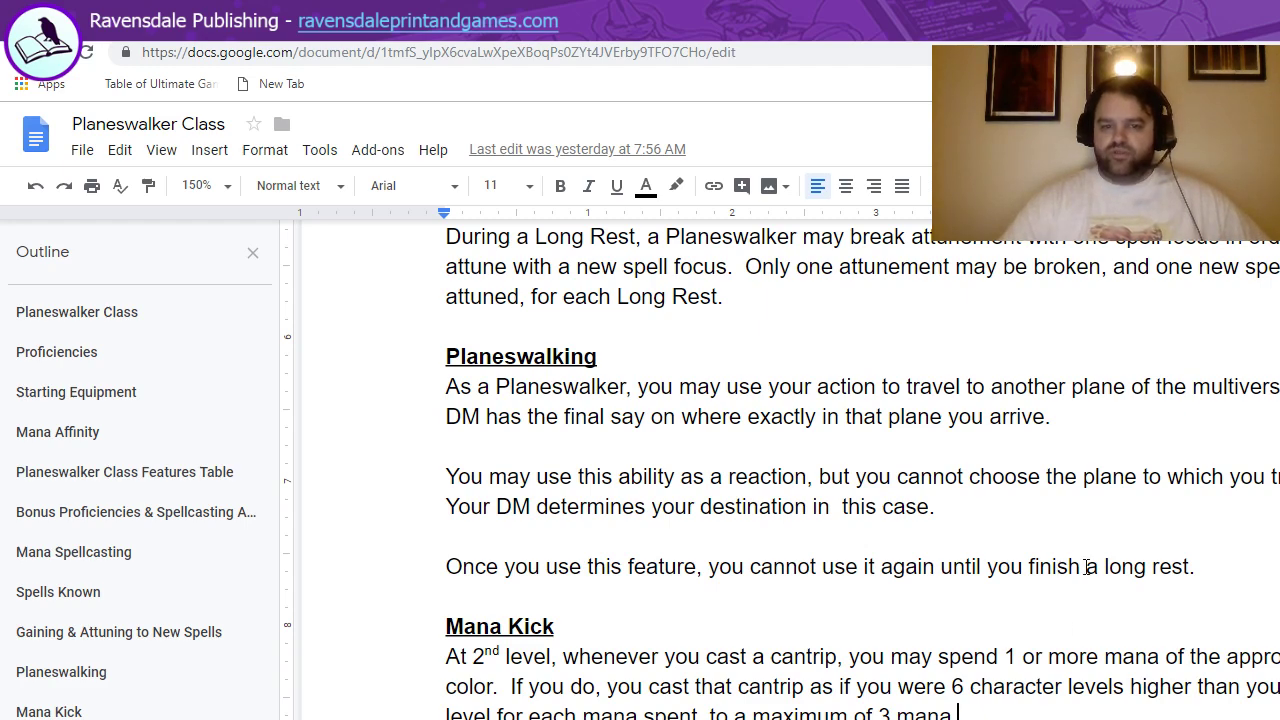
left_click(806, 477)
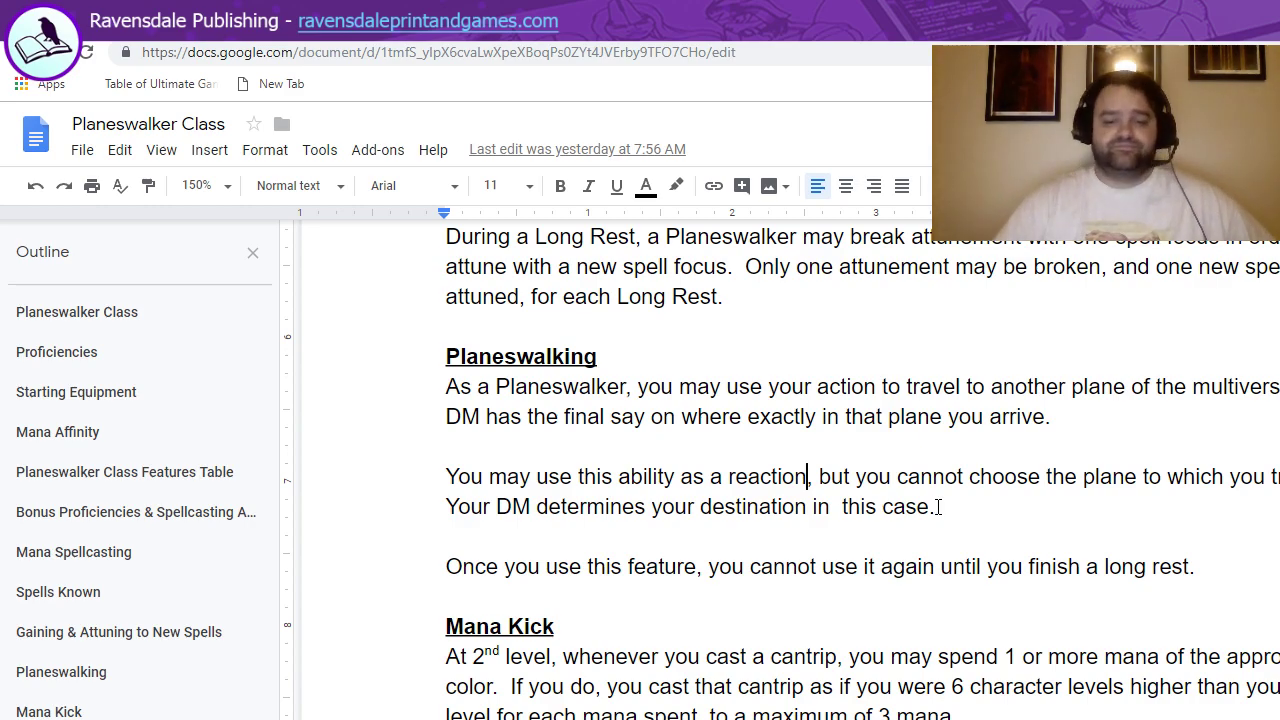
Read the Mana Kick paragraph and highlight its "3 mana" limit, ending with the cursor at the paragraph's end.
scroll(1085, 510, "down", 4)
scroll(1075, 503, "up", 1)
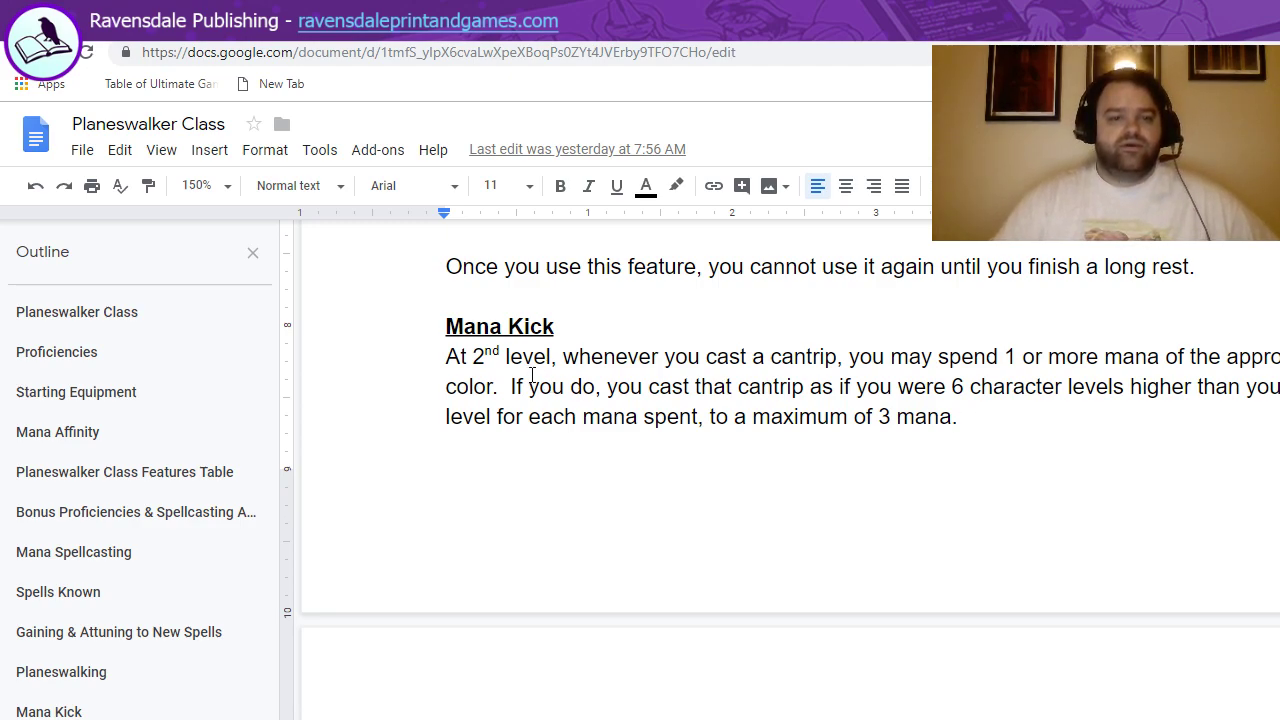
left_click(1089, 422)
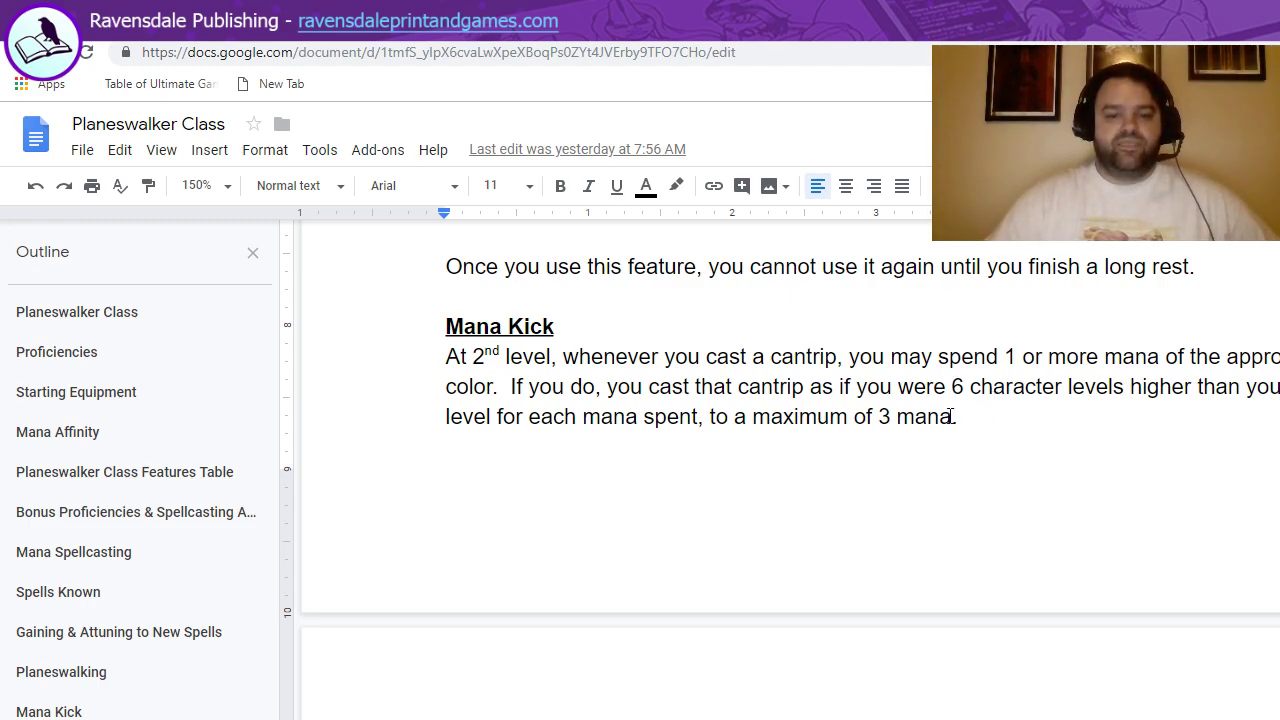
left_click_drag(951, 418, 878, 416)
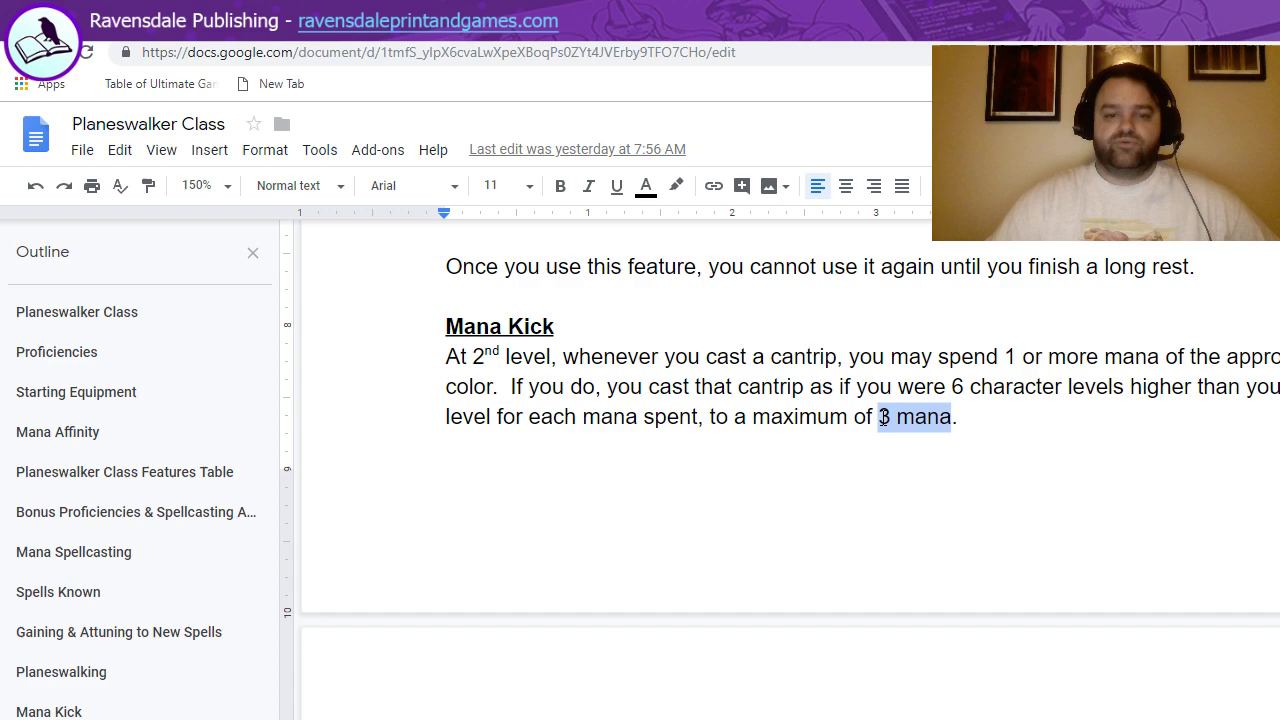
left_click(944, 418)
key("Right")
left_click(988, 419)
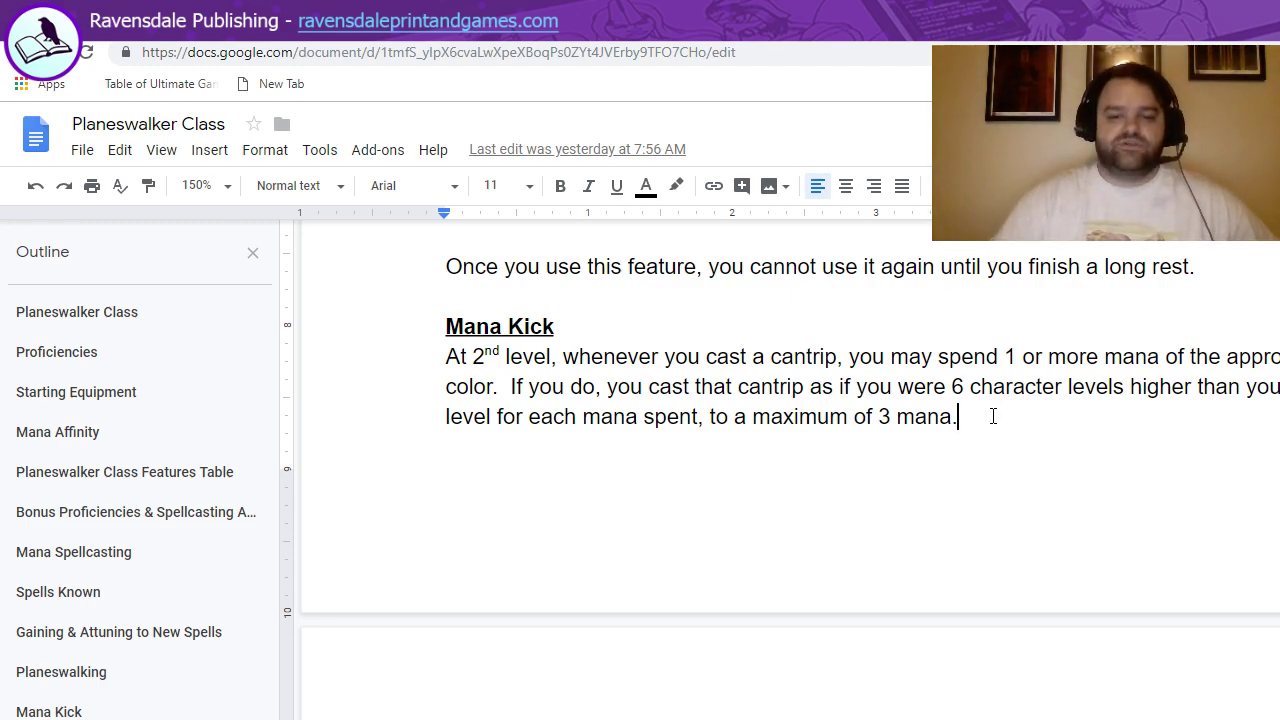
Check the Fire Bolt example for Mana Kick and highlight the main Mana Kick paragraph, ending with it deselected.
key("ctrl+End")
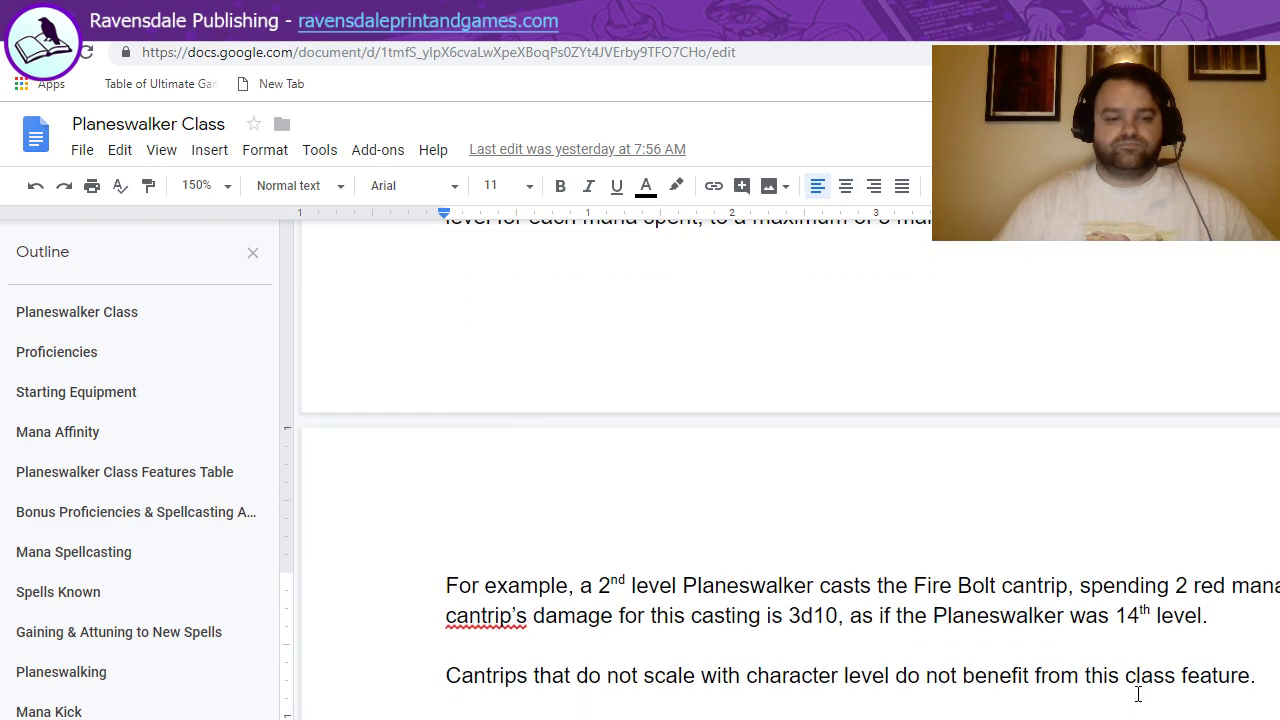
scroll(1227, 626, "up", 3)
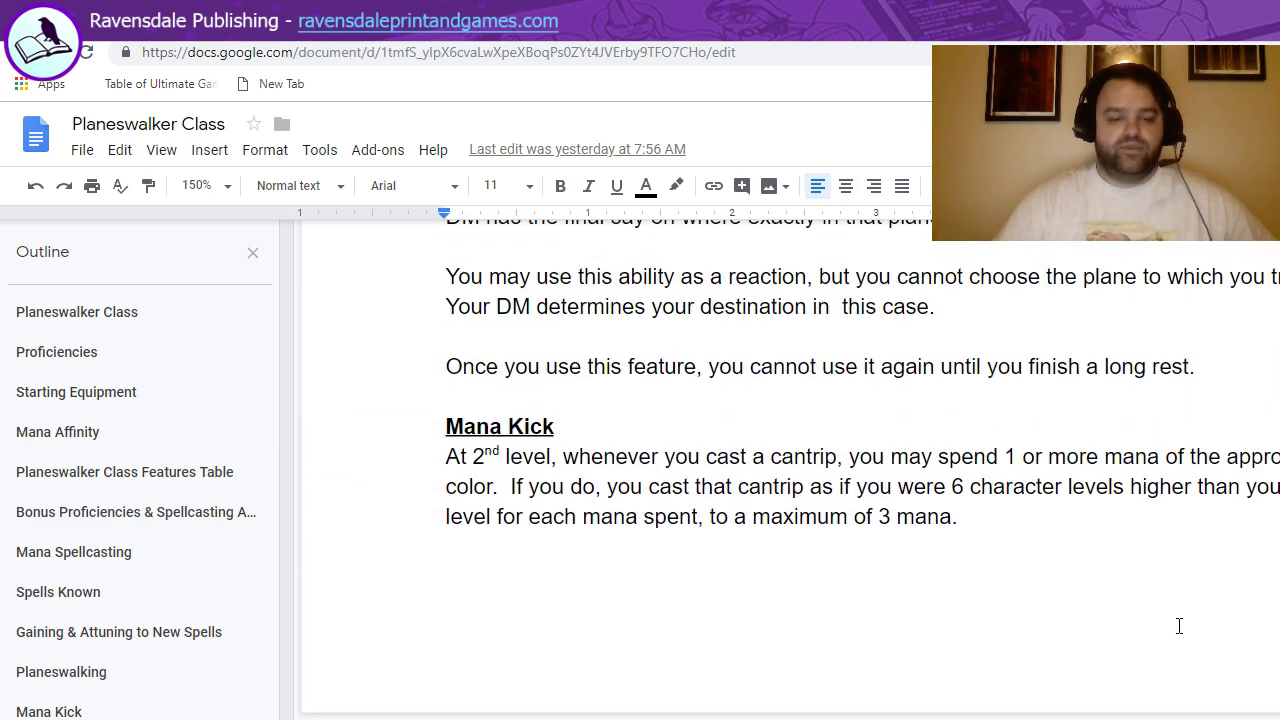
scroll(1180, 625, "down", 1)
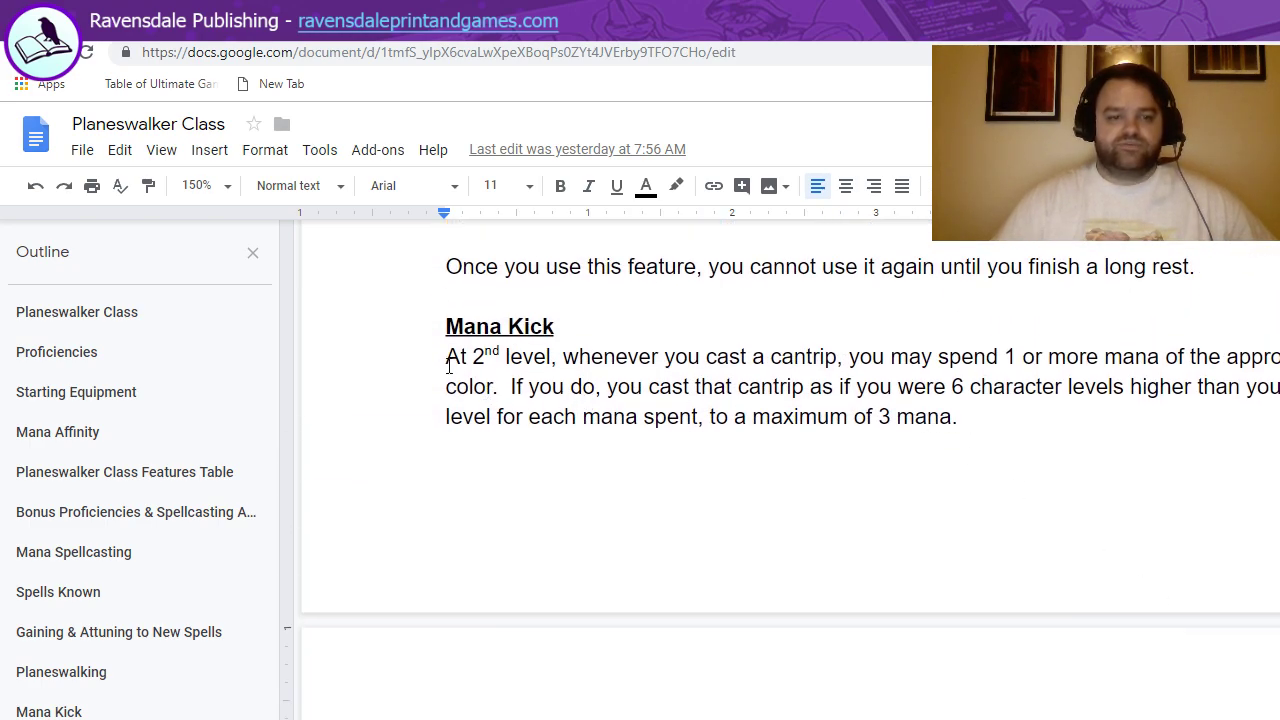
left_click_drag(444, 357, 651, 449)
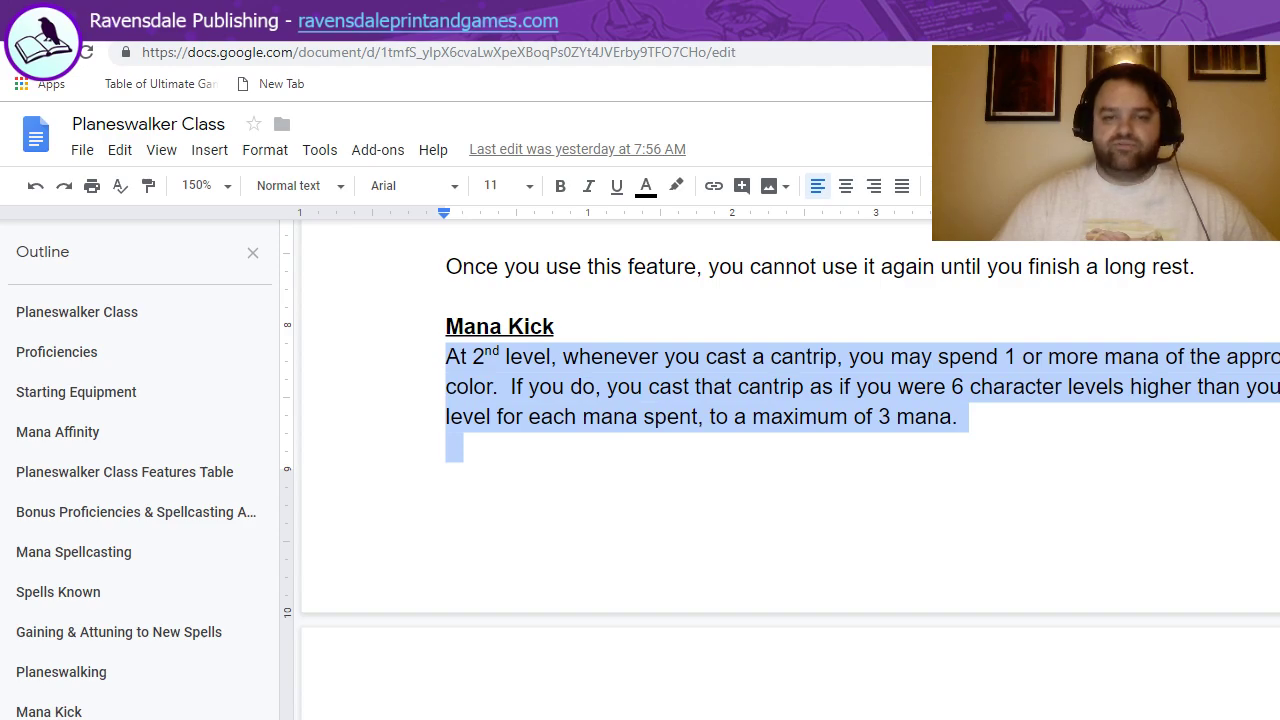
left_click(651, 449)
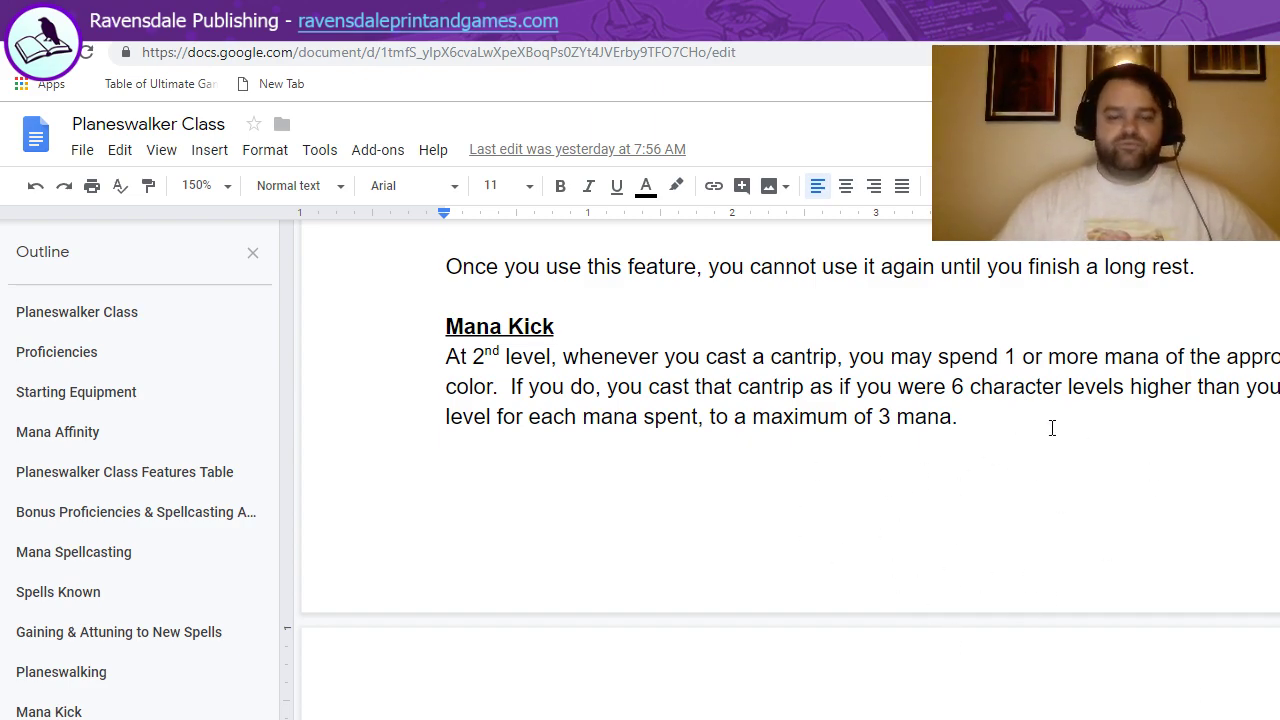
Go back to the Planeswalker Class Features Table and examine the features gained from level 1 to 20.
scroll(1052, 428, "down", 4)
scroll(1080, 434, "up", 6)
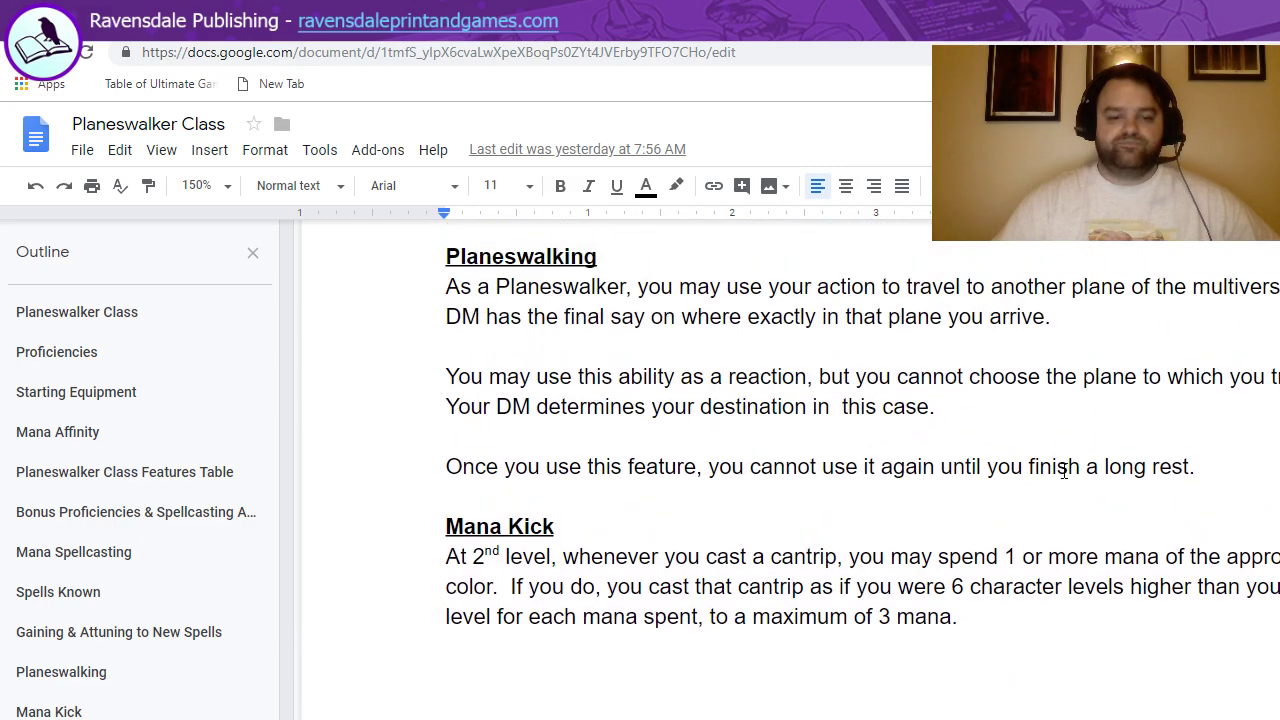
scroll(1037, 517, "up", 6)
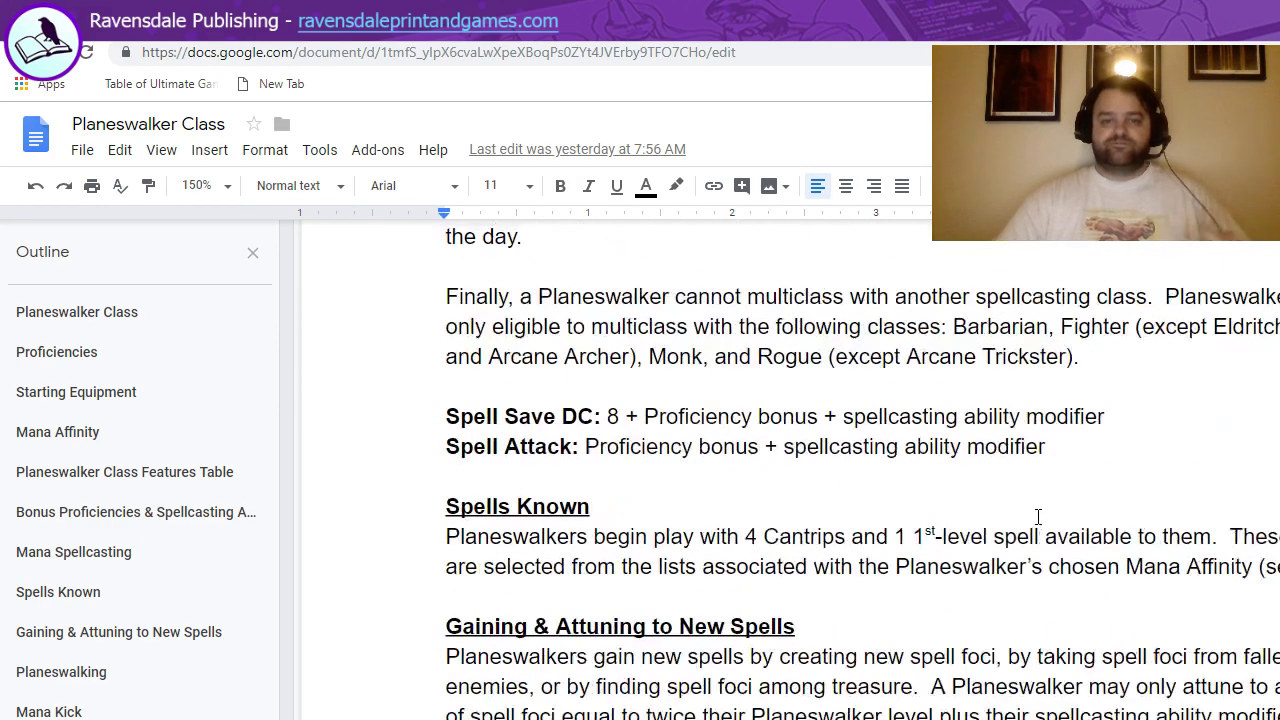
scroll(1038, 517, "up", 15)
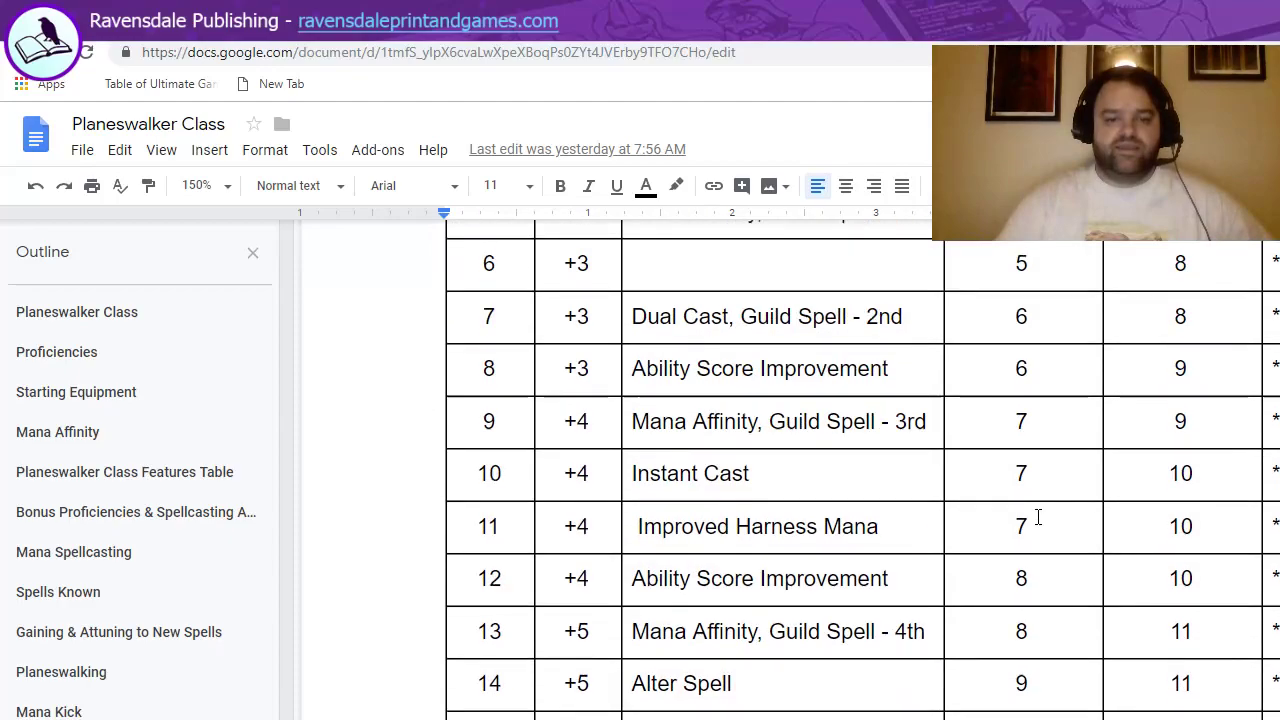
scroll(1038, 517, "up", 8)
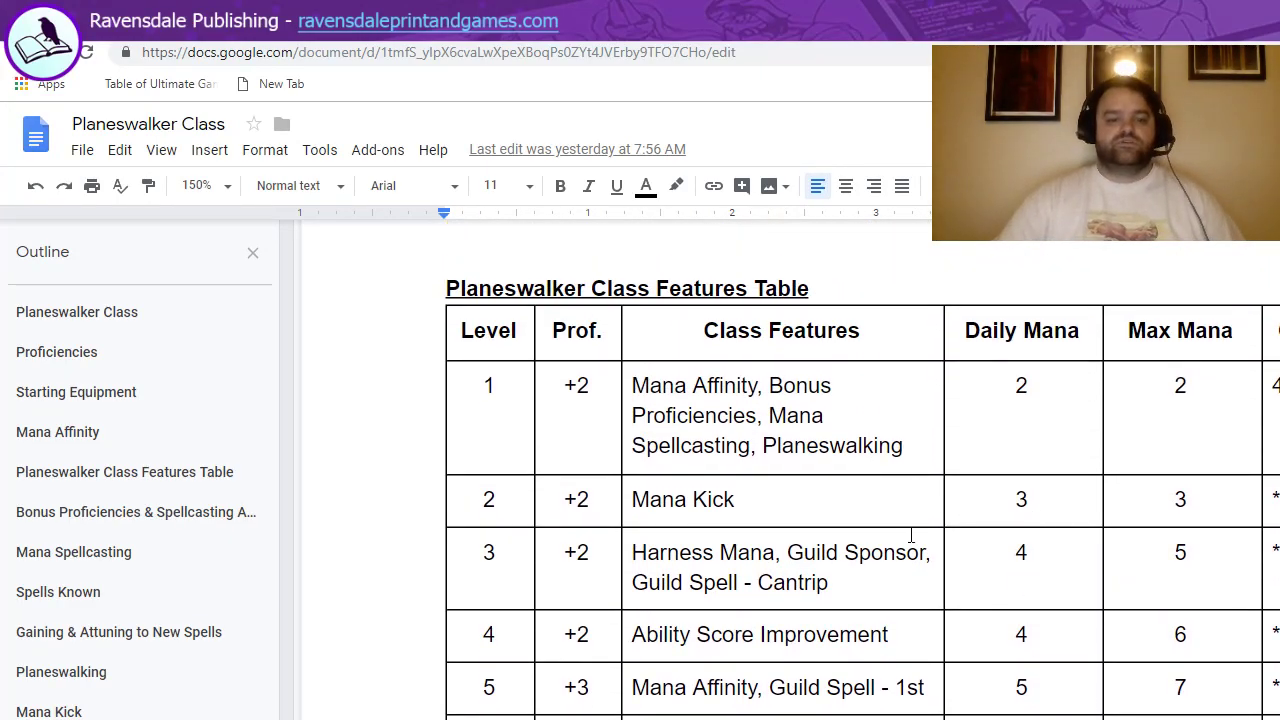
scroll(911, 537, "down", 1)
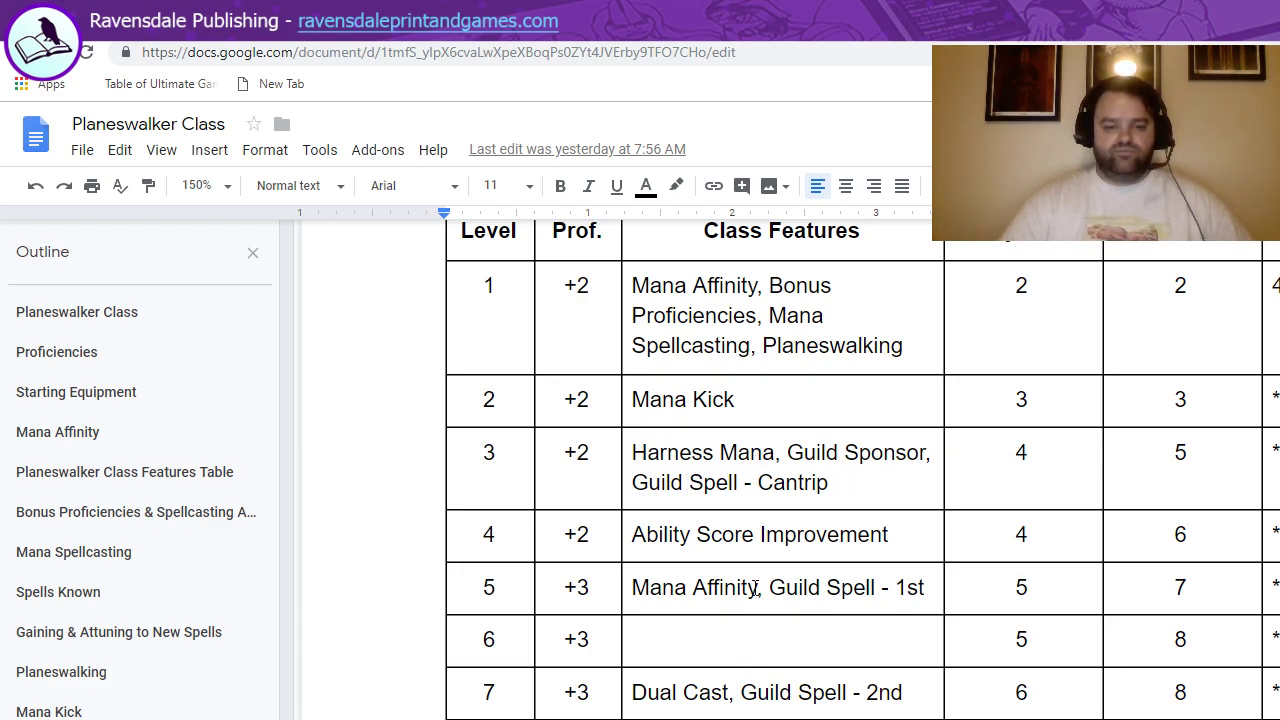
scroll(757, 470, "down", 1)
scroll(737, 509, "down", 1)
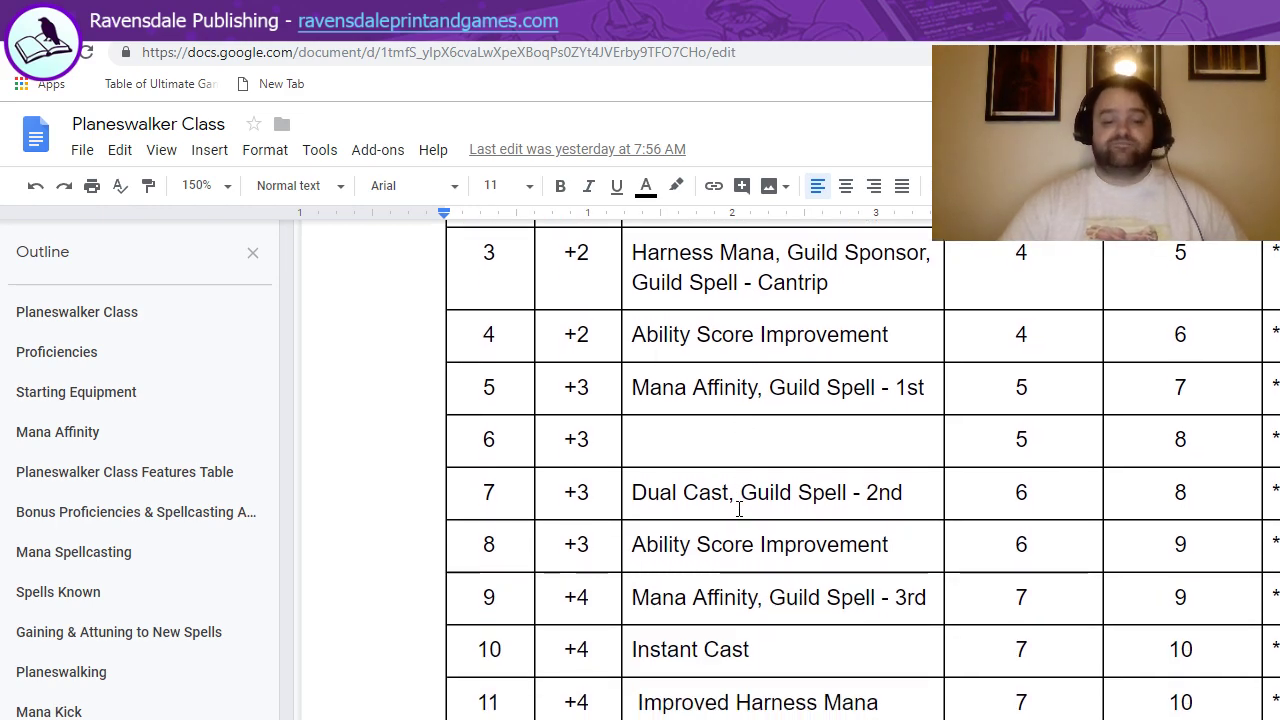
scroll(738, 505, "down", 2)
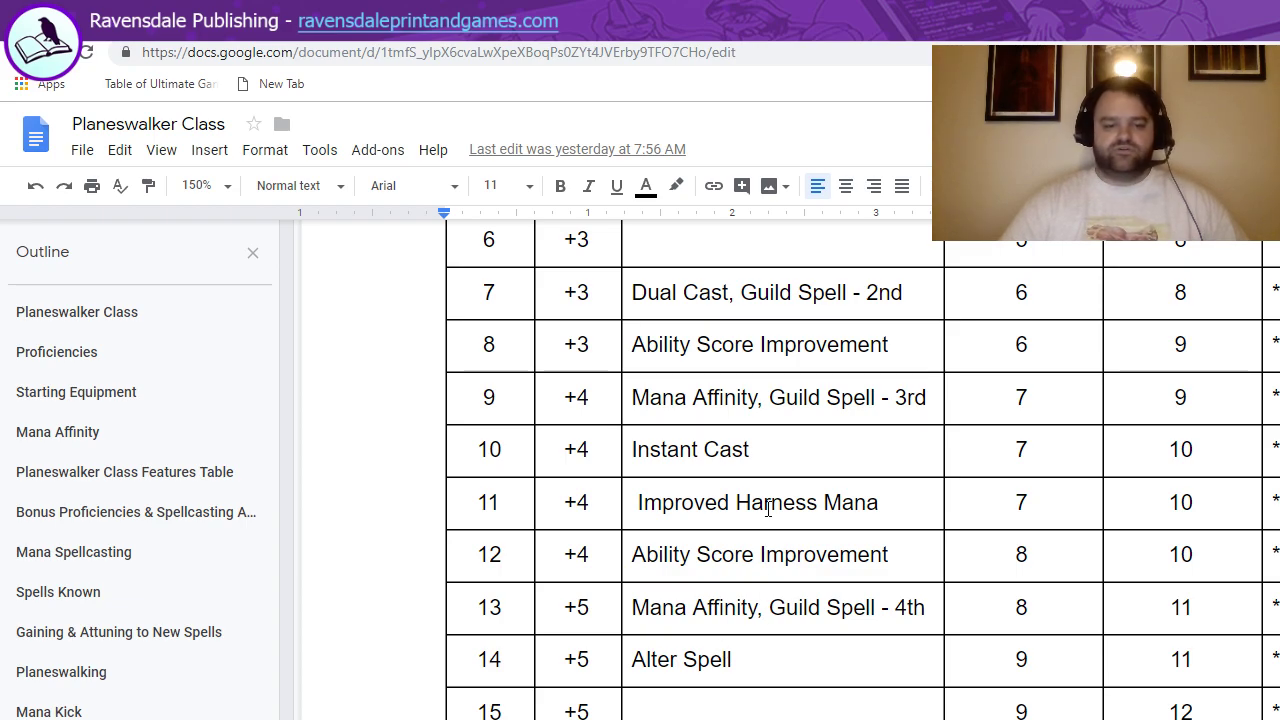
scroll(980, 387, "down", 7)
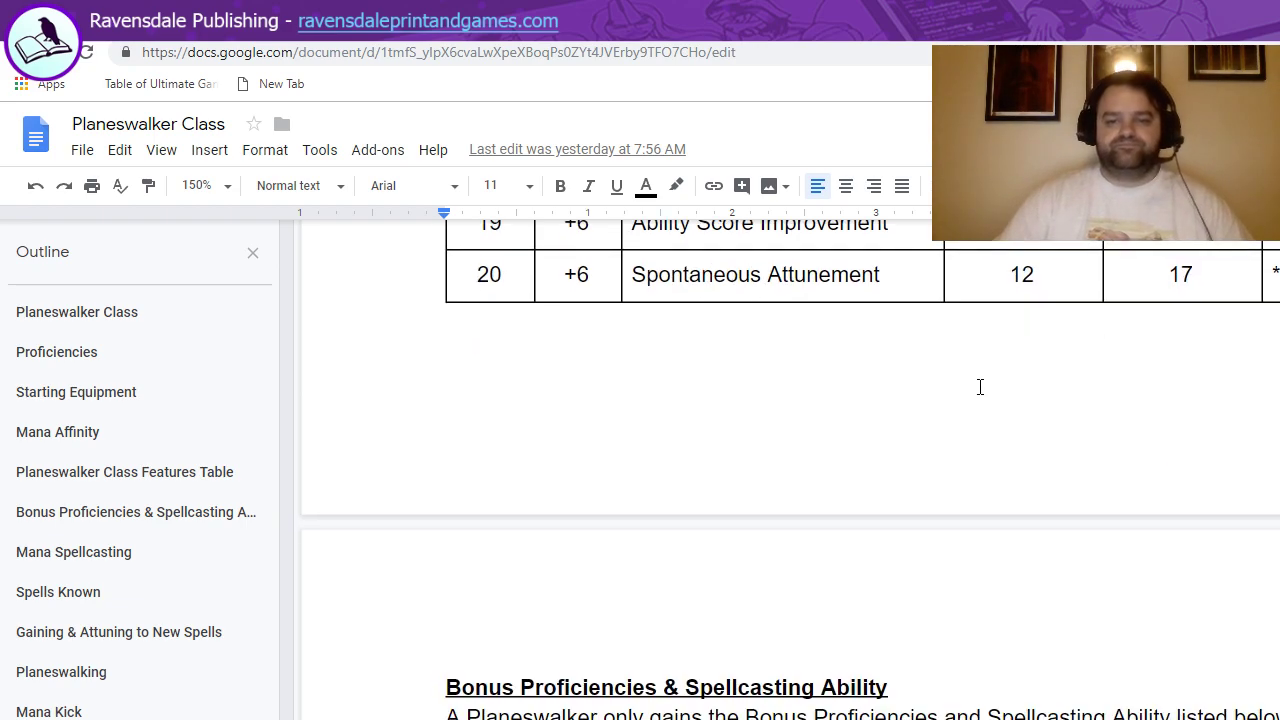
scroll(980, 387, "down", 20)
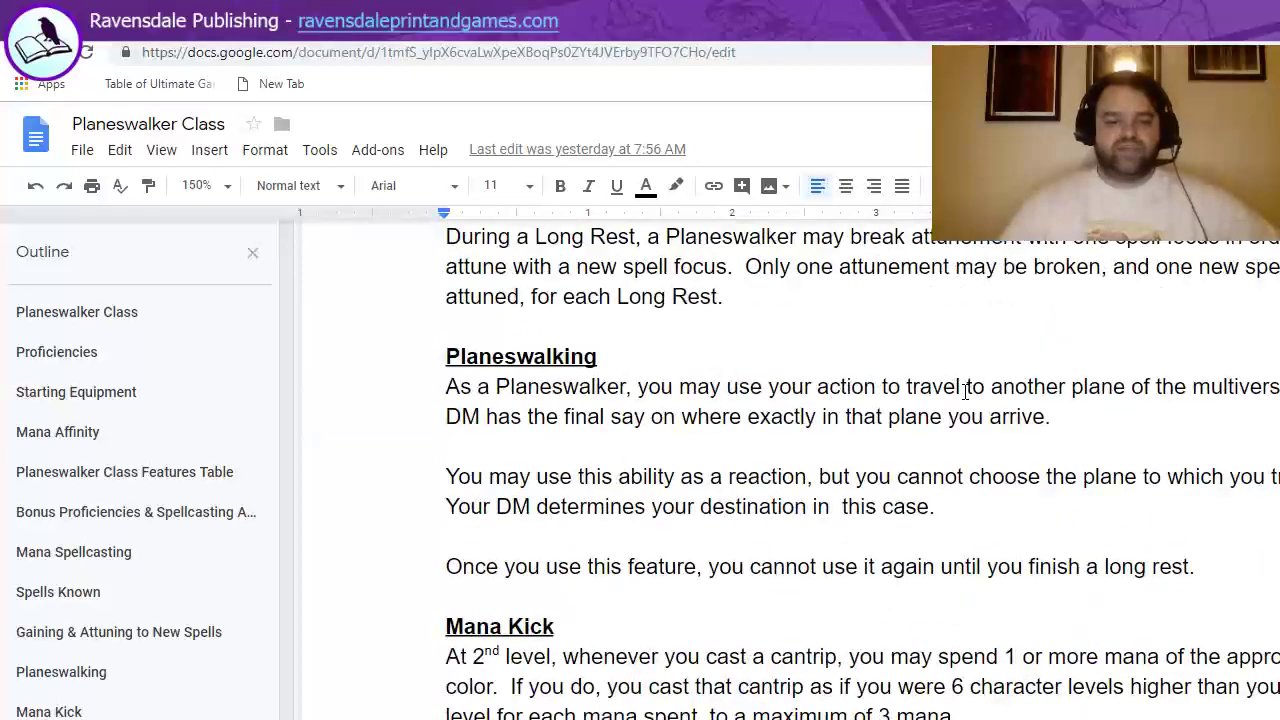
scroll(965, 390, "down", 10)
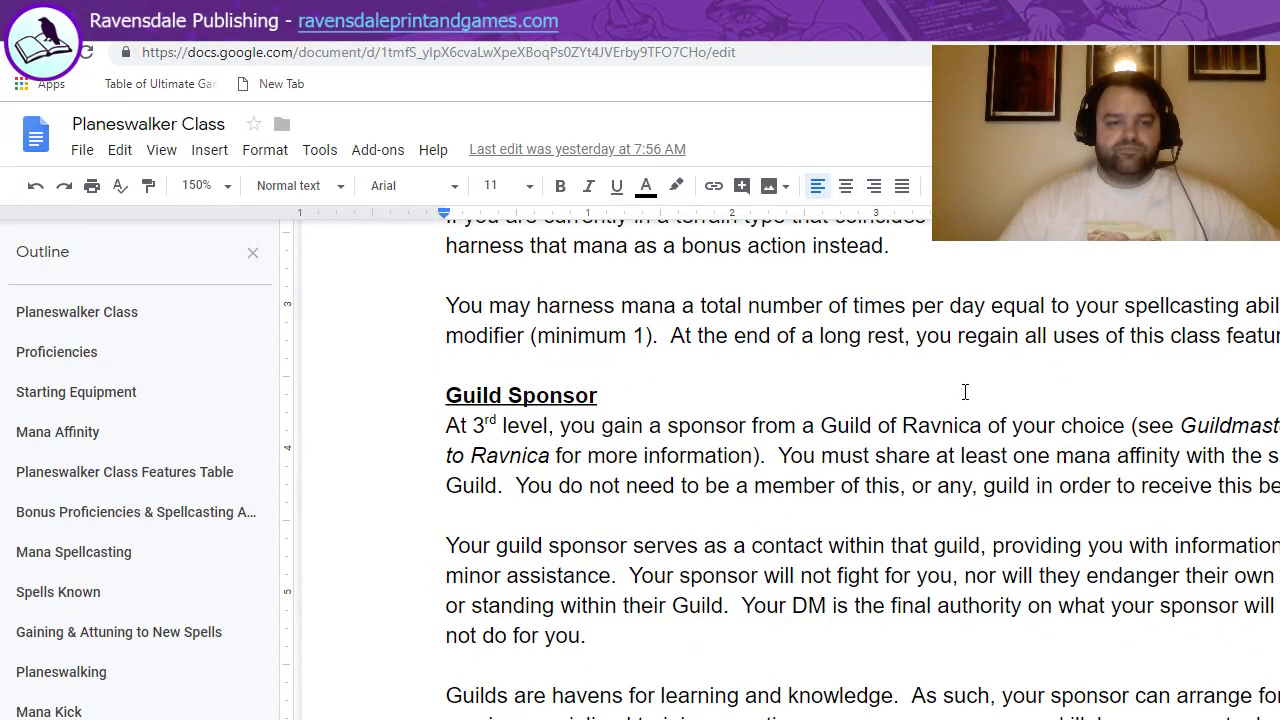
Delete the word "safely" from the sentence on gaining mana in the first Harness Mana paragraph.
scroll(965, 391, "up", 3)
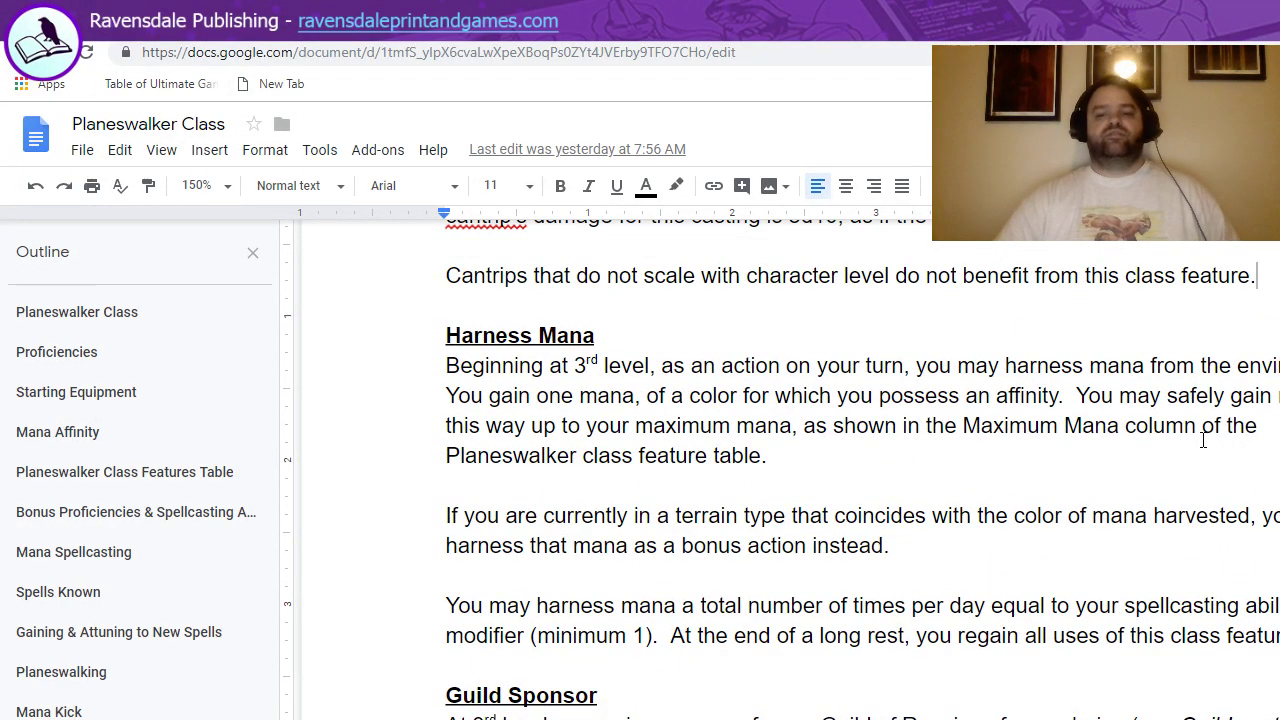
left_click(1171, 452)
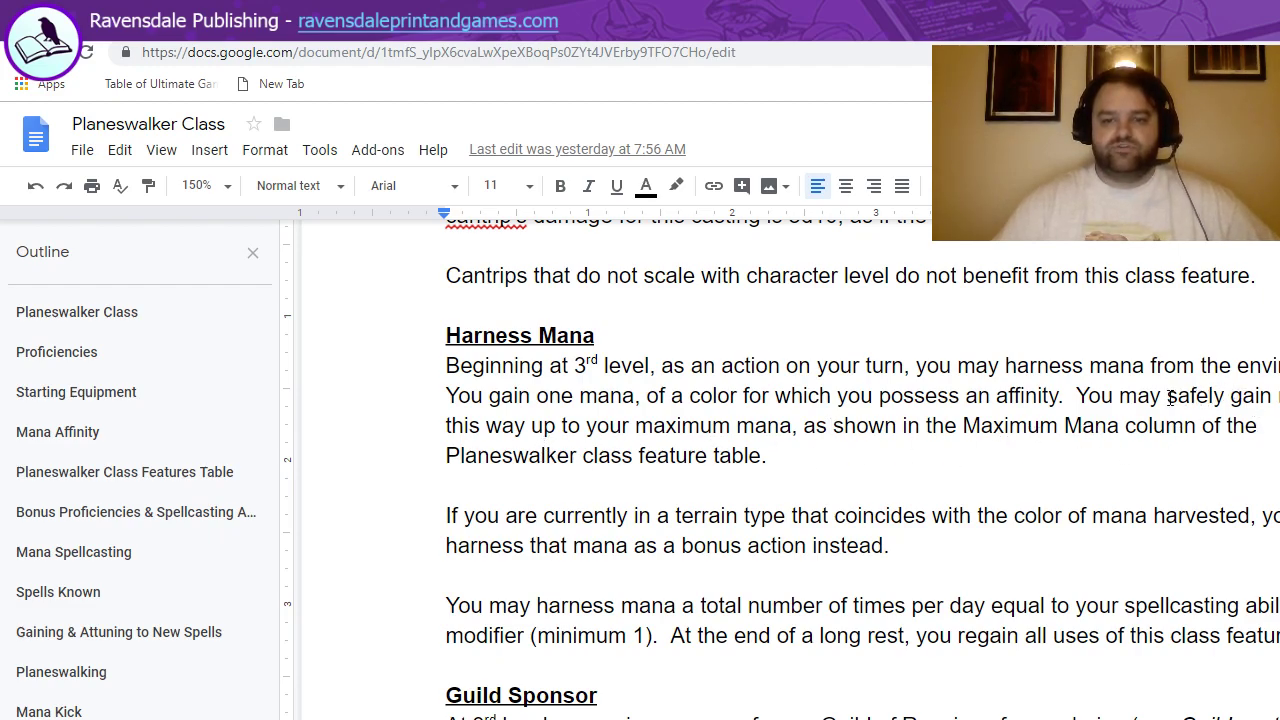
left_click_drag(1167, 397, 1225, 395)
key("BackSpace")
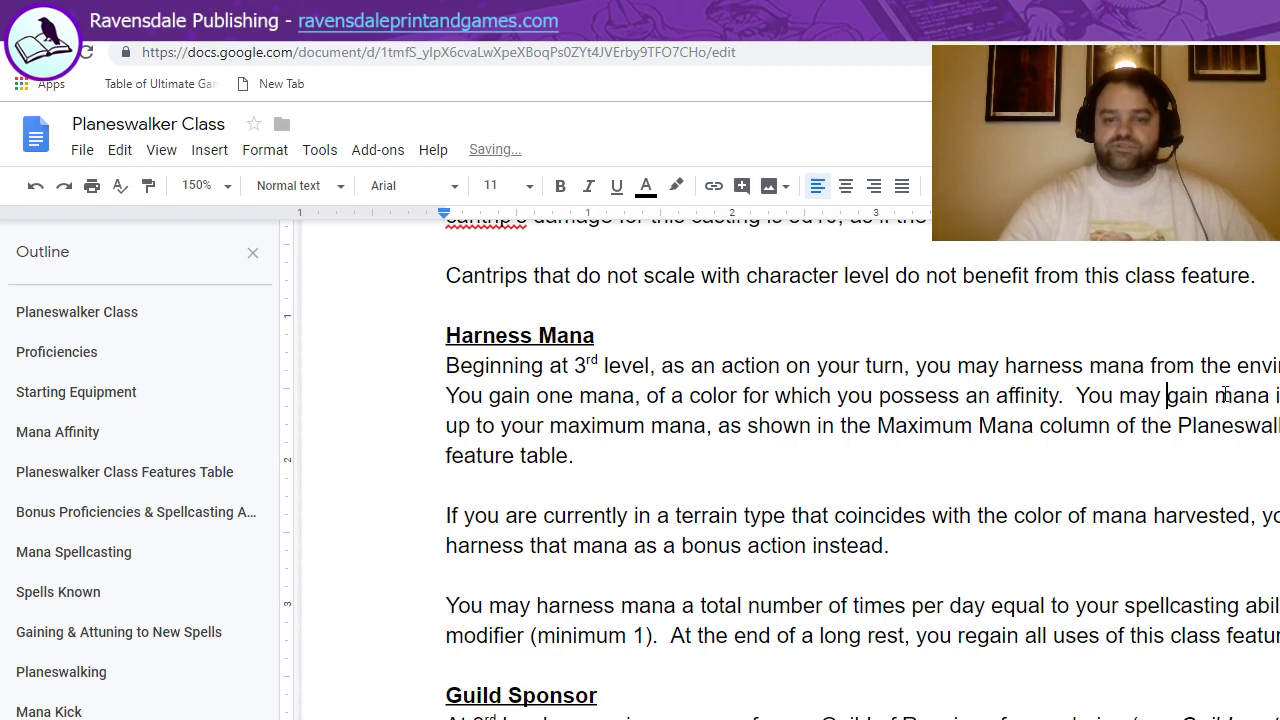
Review the Harness Mana paragraphs on terrain and daily uses, and read through the Guild Sponsor section.
left_click(966, 455)
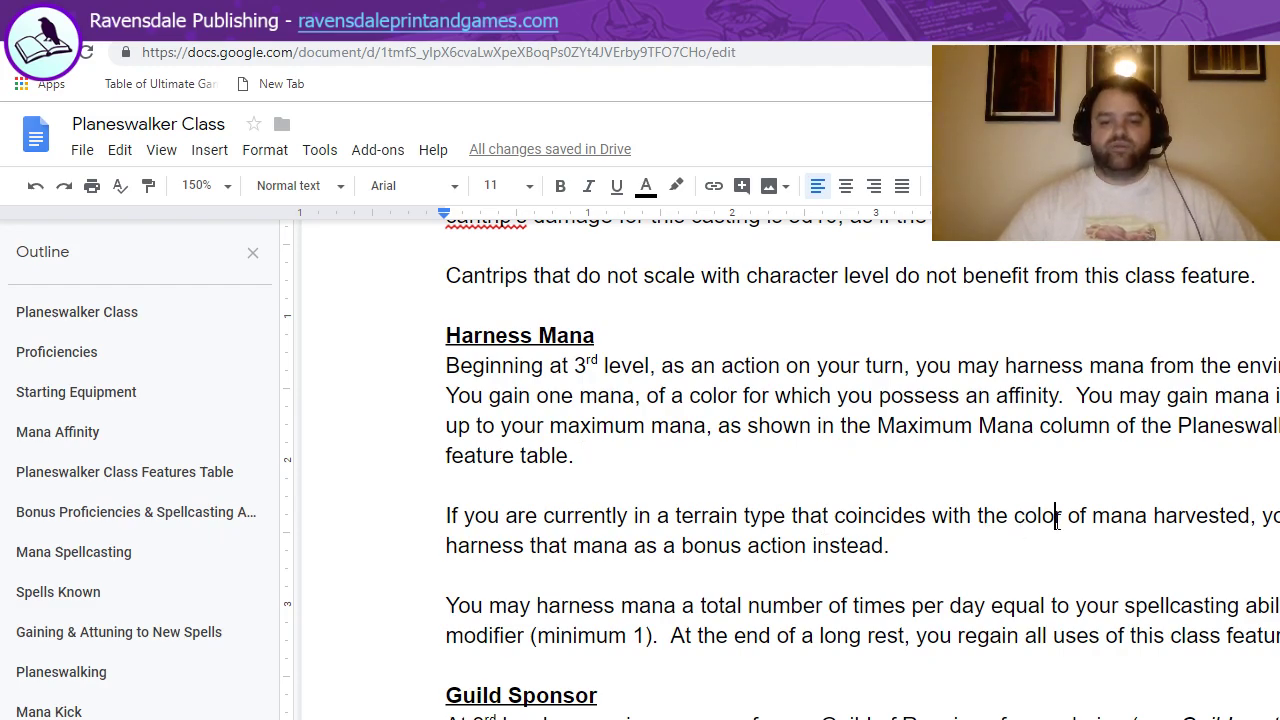
left_click(950, 540)
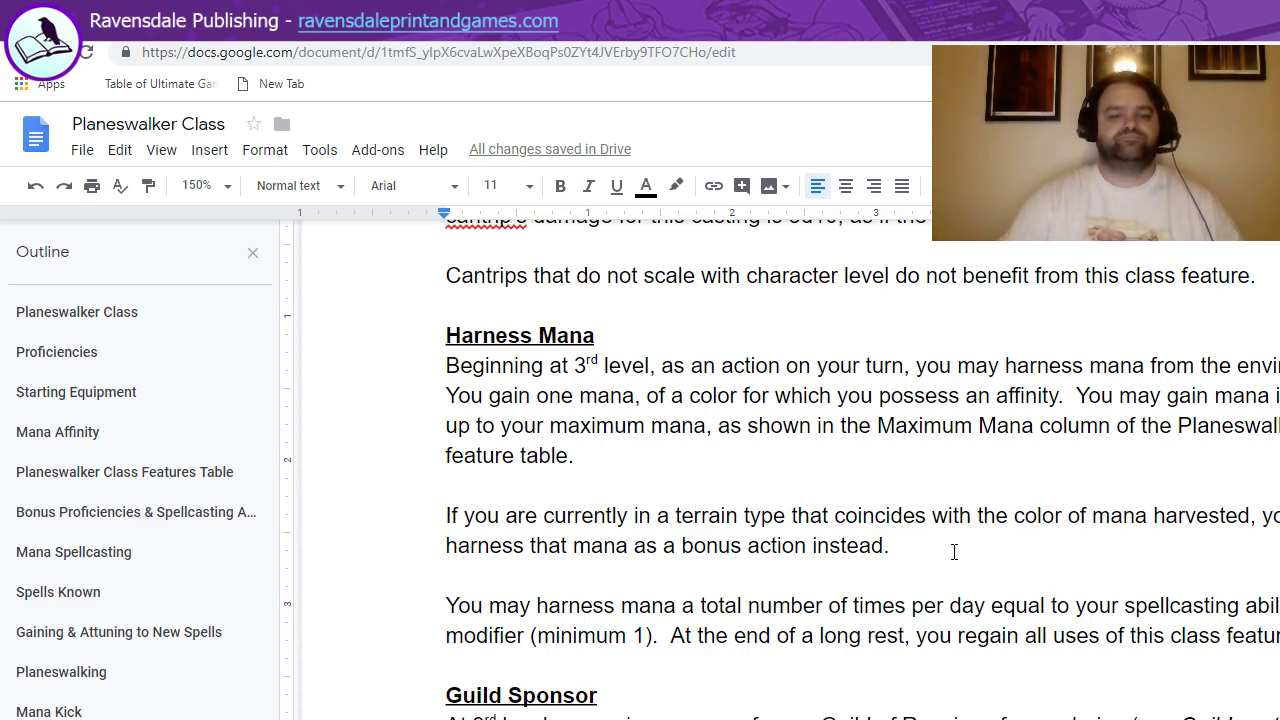
scroll(1000, 540, "down", 1)
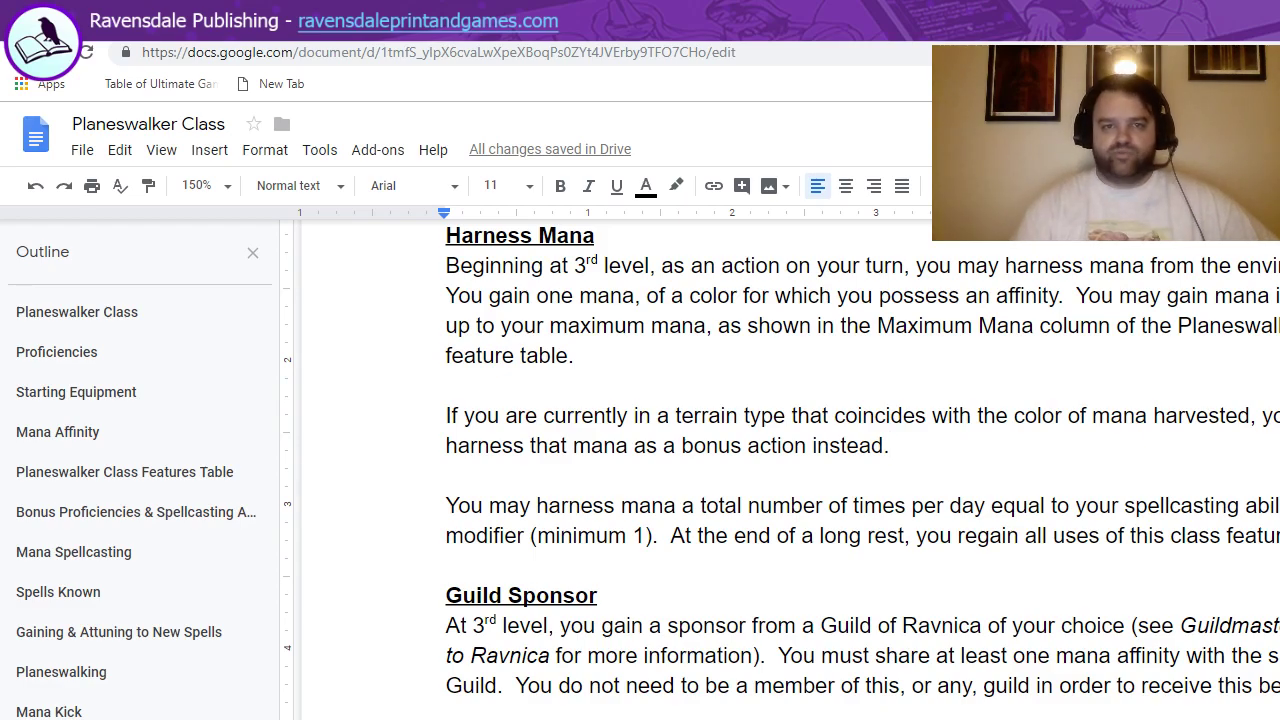
scroll(790, 460, "down", 2)
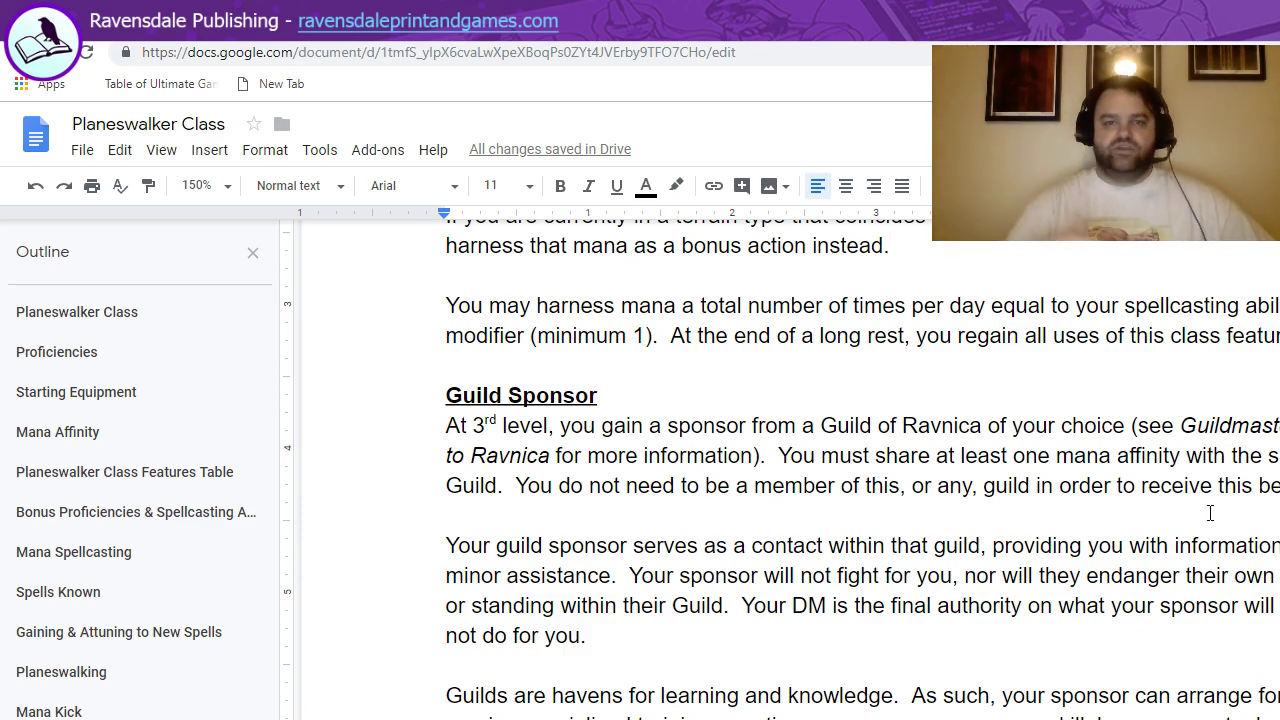
scroll(1210, 480, "down", 2)
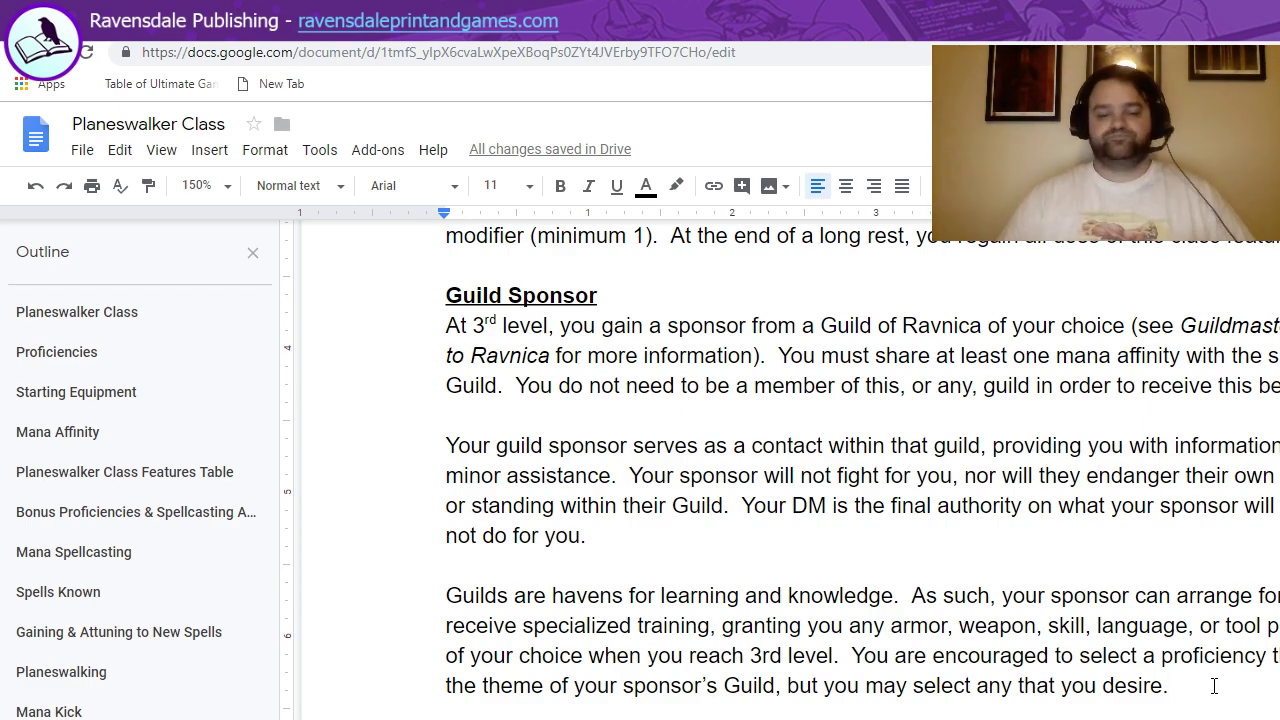
Read the Guild Spells section, leaving the cursor at its end, and continue to the Ability Score Improvement heading.
scroll(1190, 670, "down", 2)
scroll(1160, 630, "down", 3)
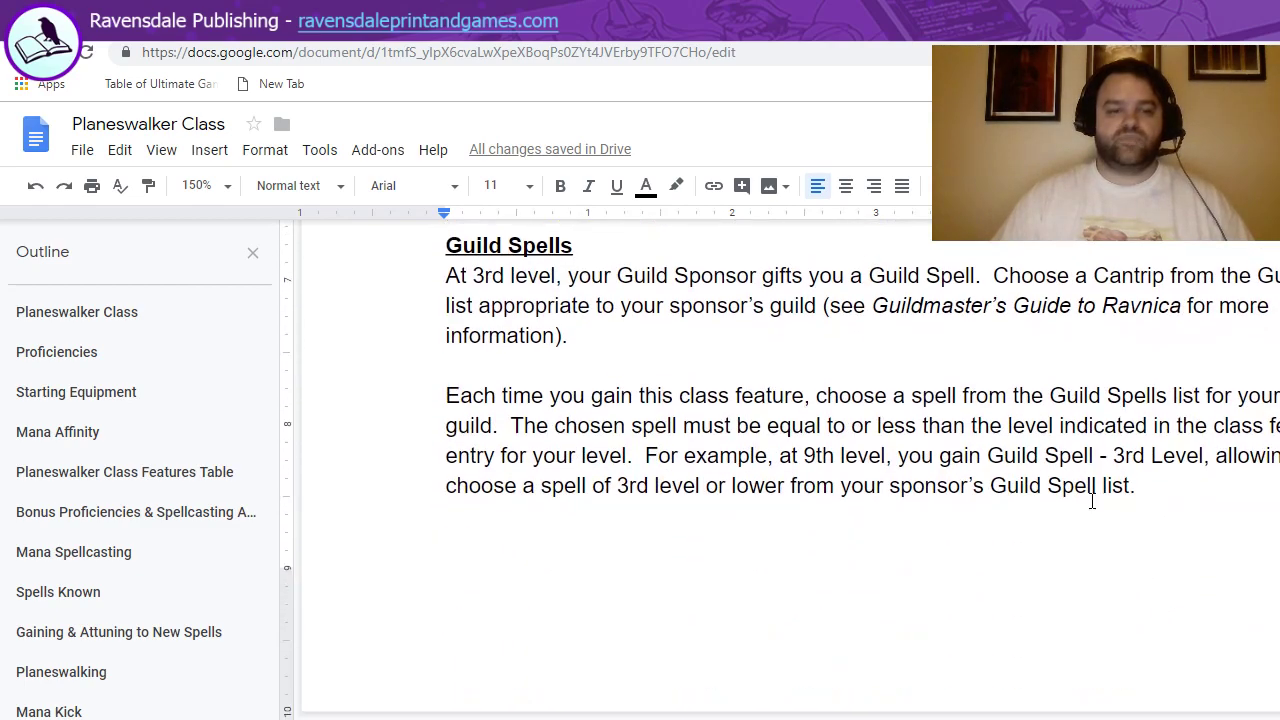
left_click(731, 336)
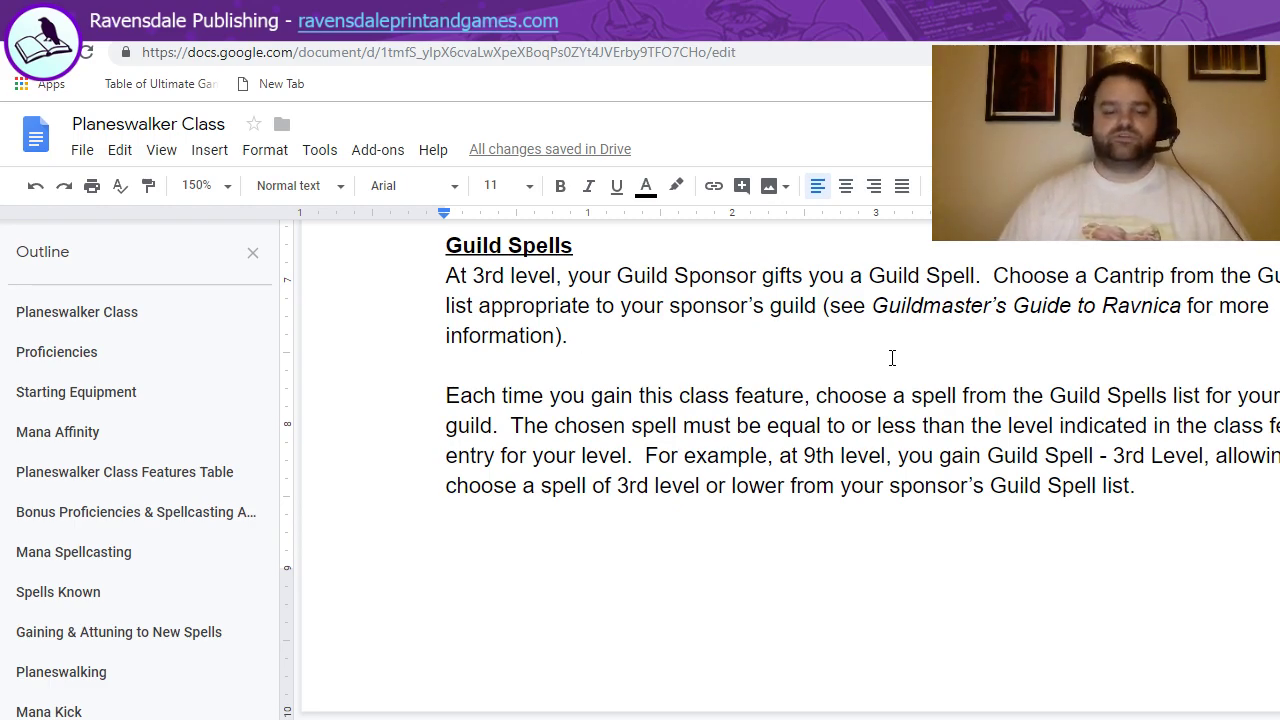
left_click(1157, 489)
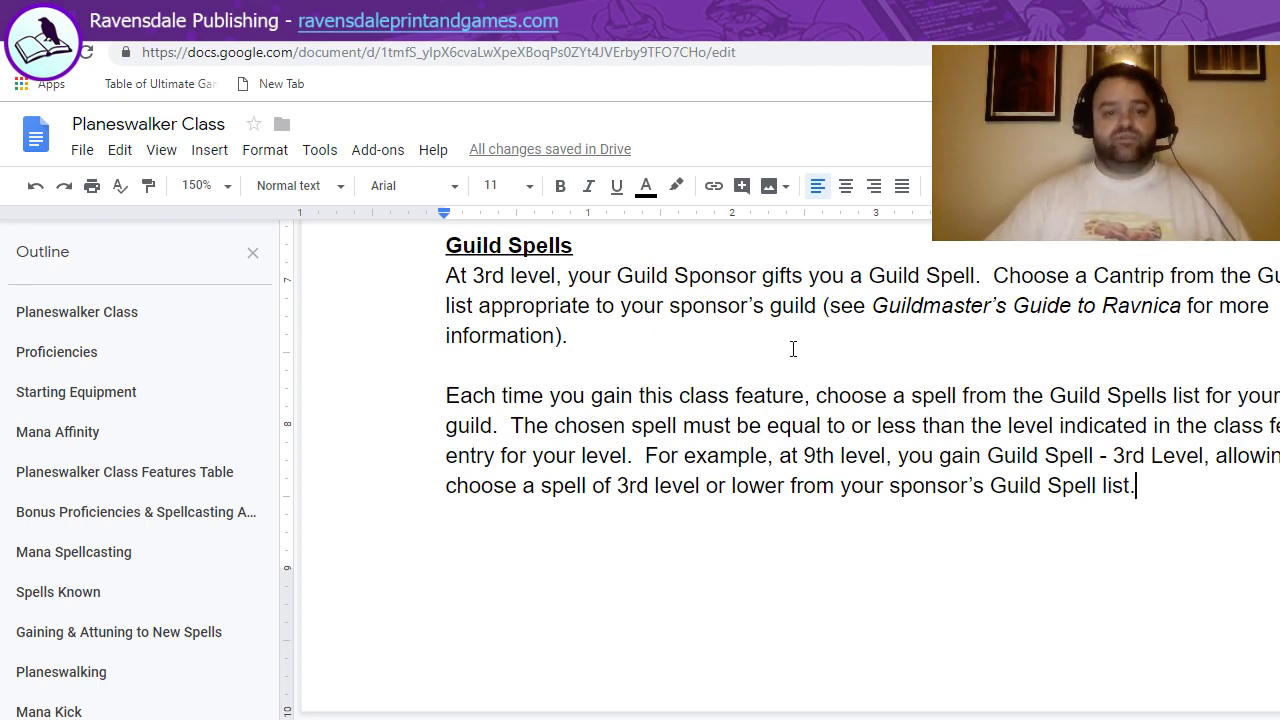
scroll(1221, 494, "down", 1)
scroll(1120, 489, "down", 2)
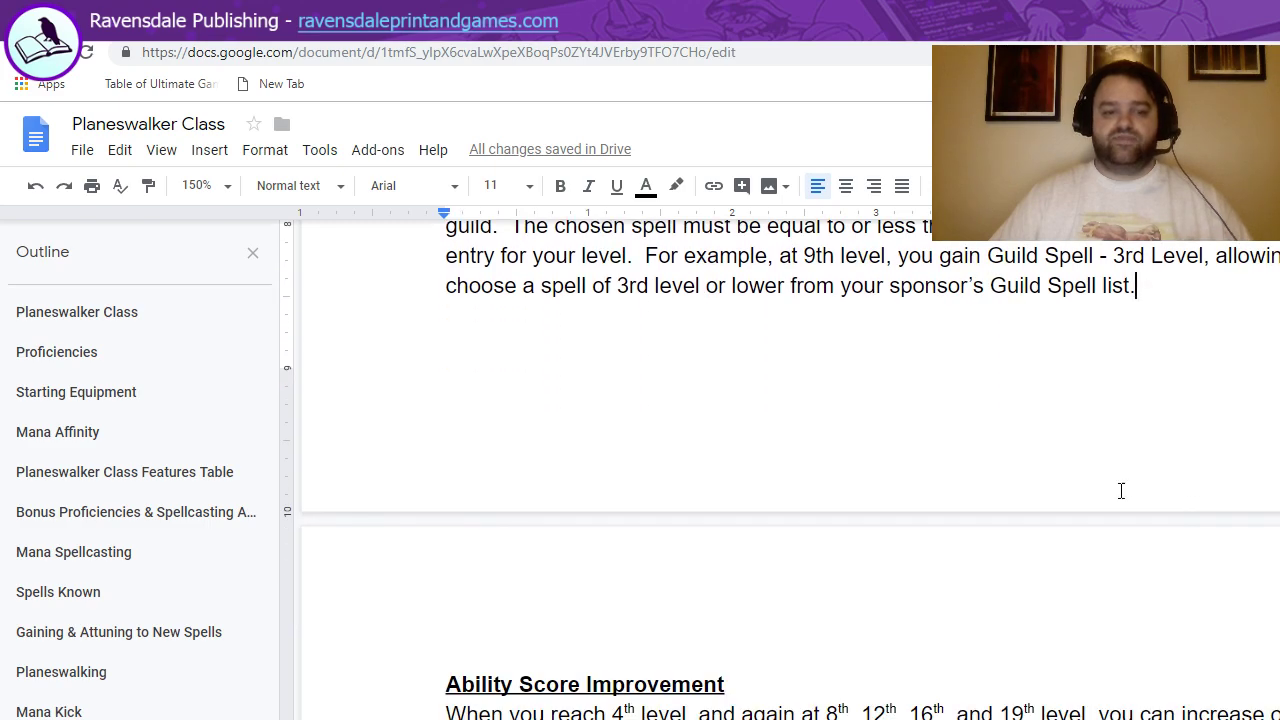
Look back at the end of the Guild Spells section and read through the Ability Score Improvement section.
scroll(1011, 580, "down", 2)
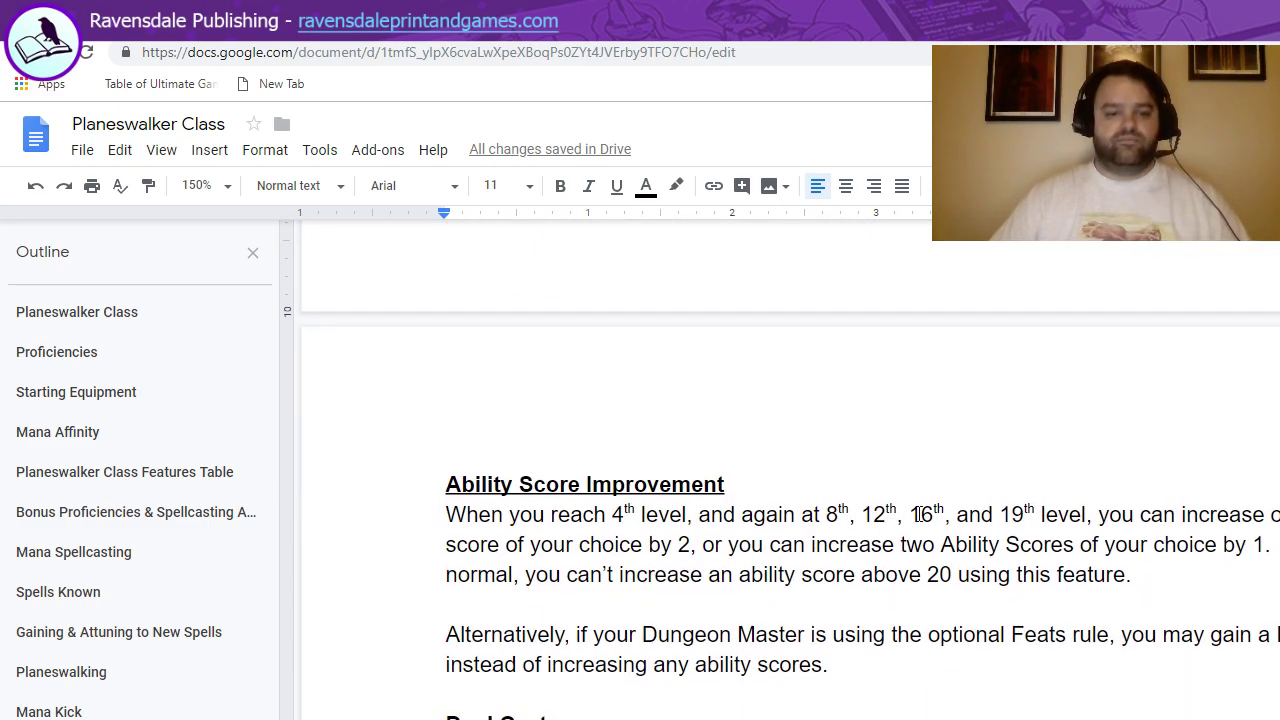
scroll(920, 514, "up", 4)
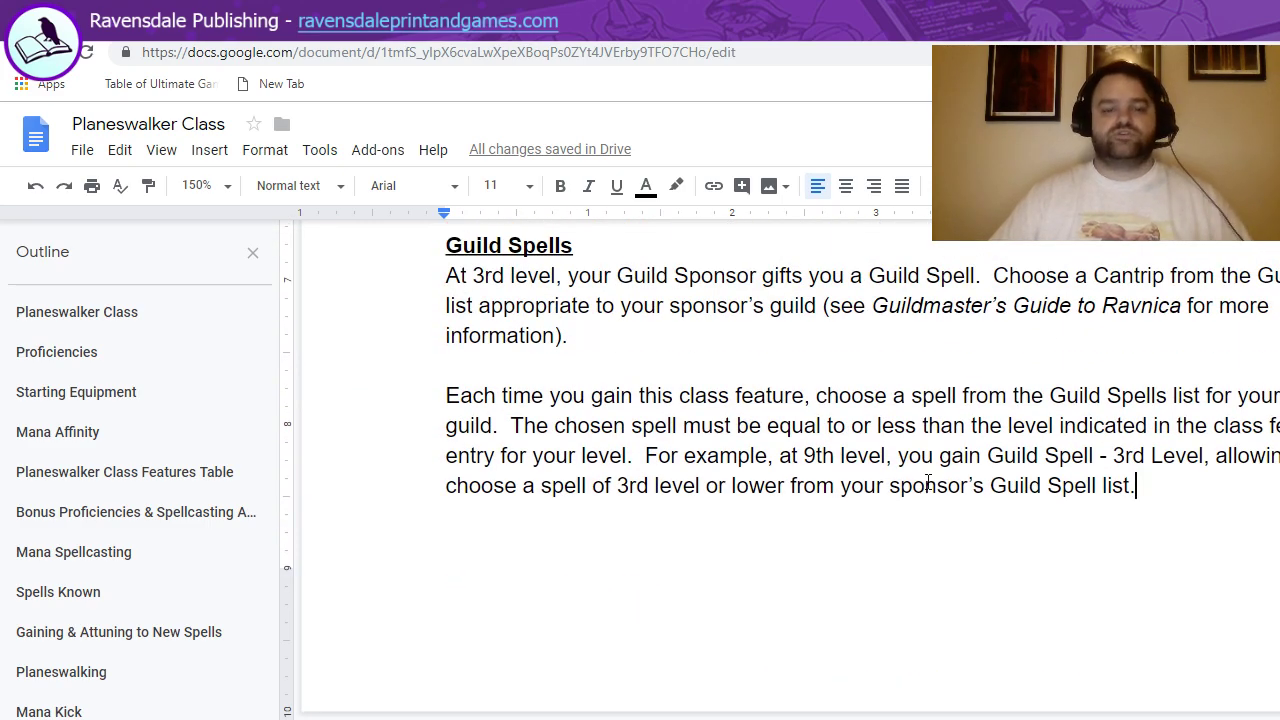
scroll(934, 483, "down", 5)
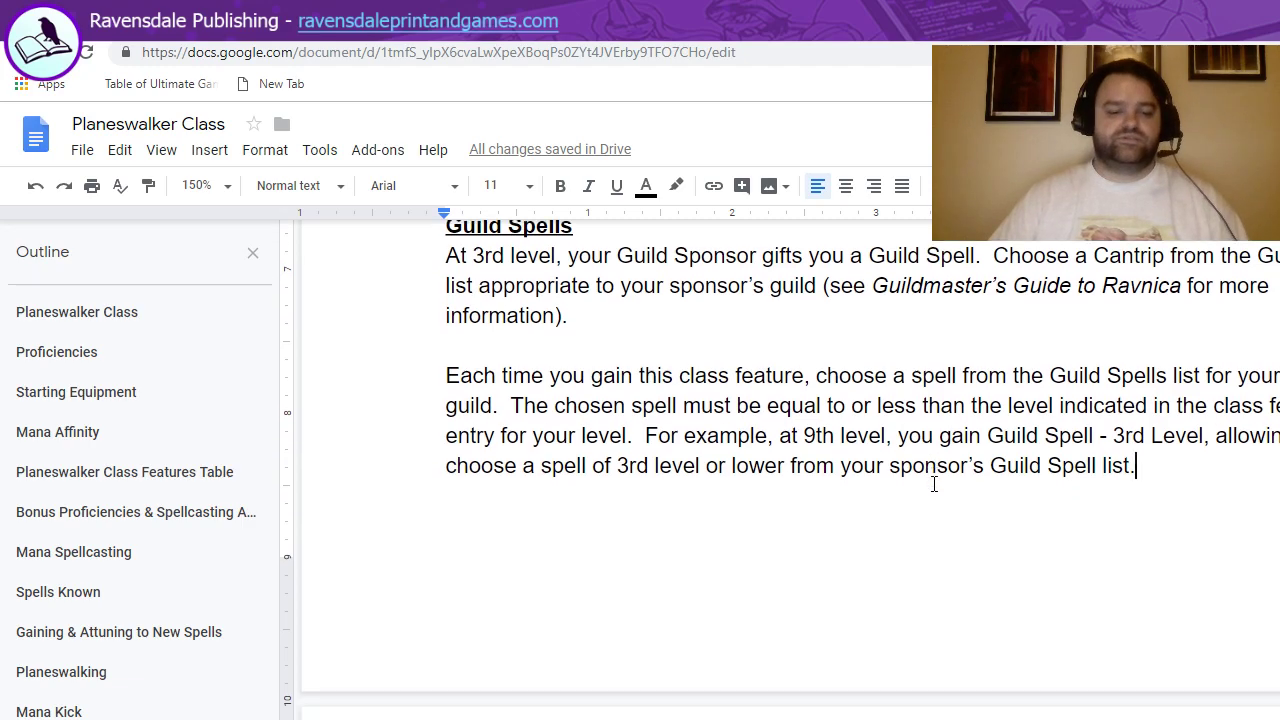
scroll(1006, 479, "down", 1)
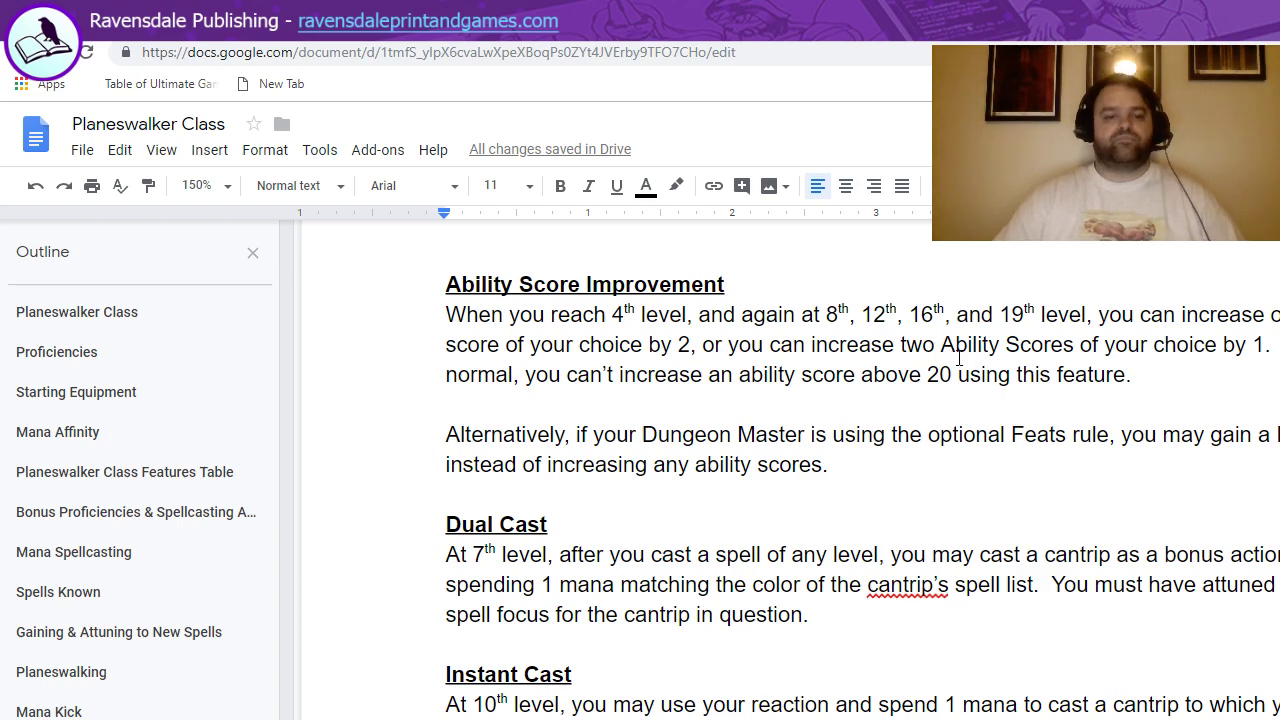
left_click(812, 285)
left_click(975, 468)
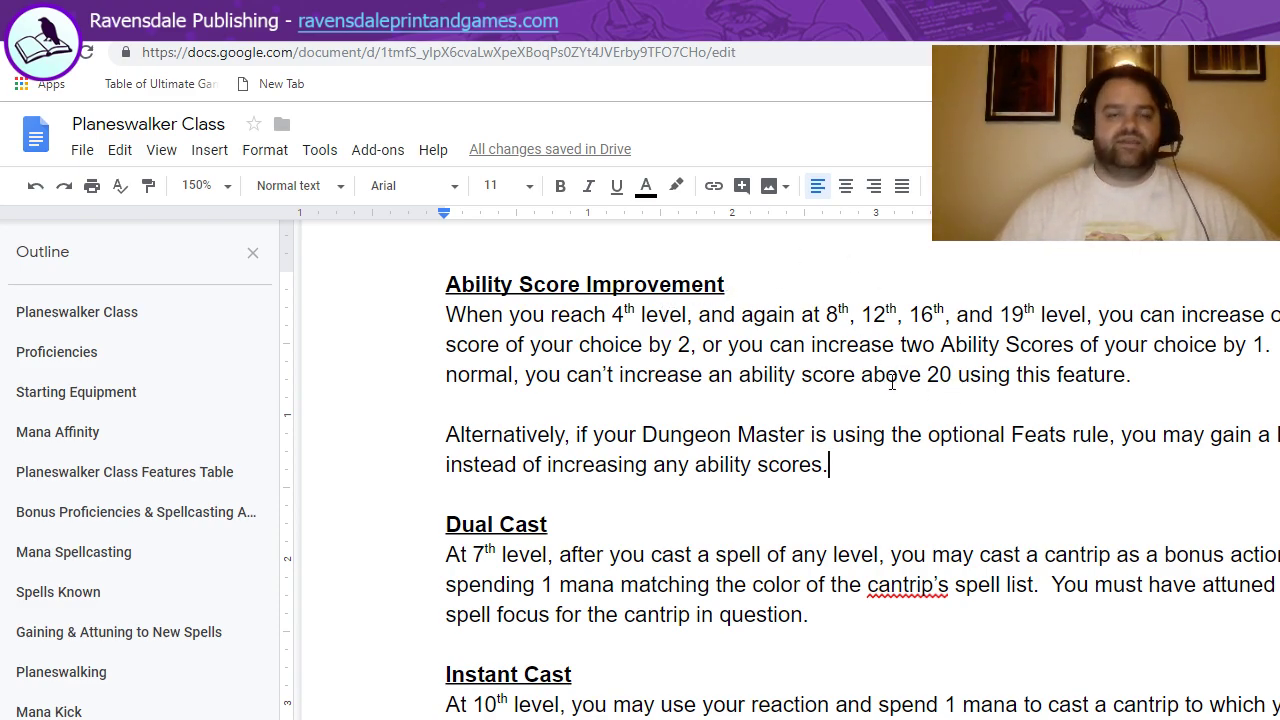
Review the Dual Cast and Instant Cast sections, including the rules on spending 1 mana to cast a cantrip.
scroll(891, 382, "down", 3)
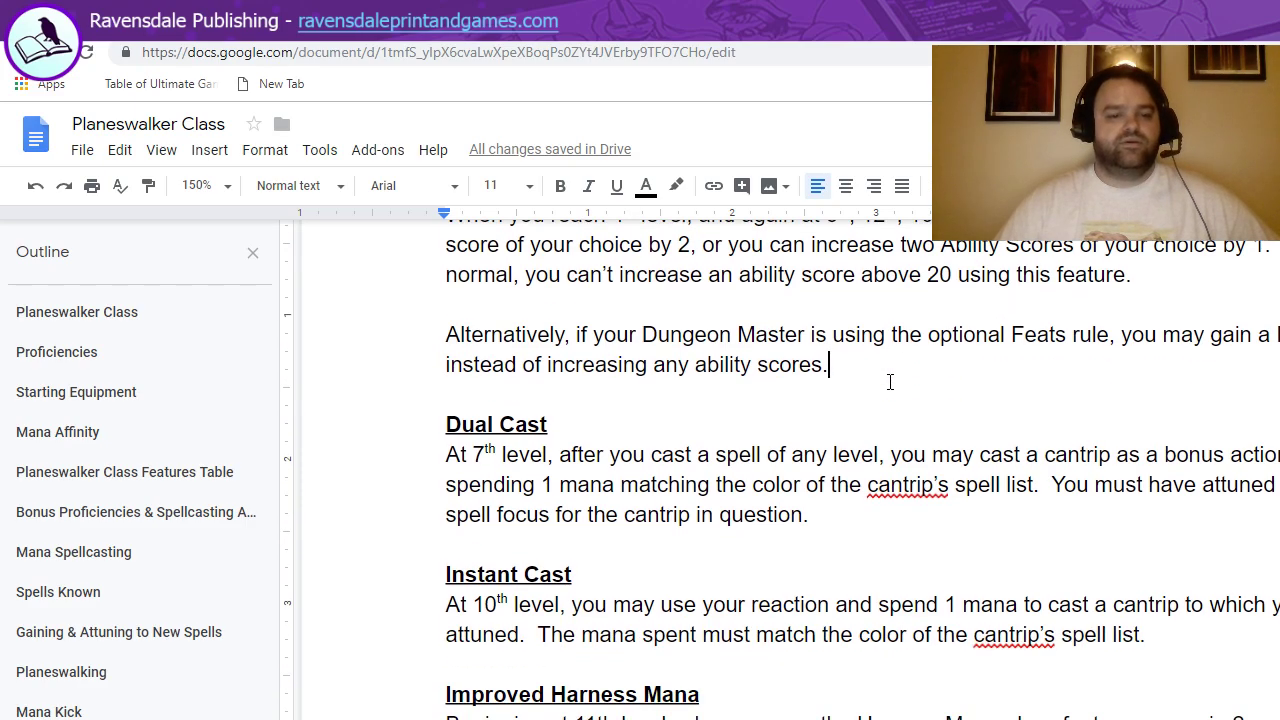
scroll(888, 375, "down", 1)
scroll(878, 425, "up", 1)
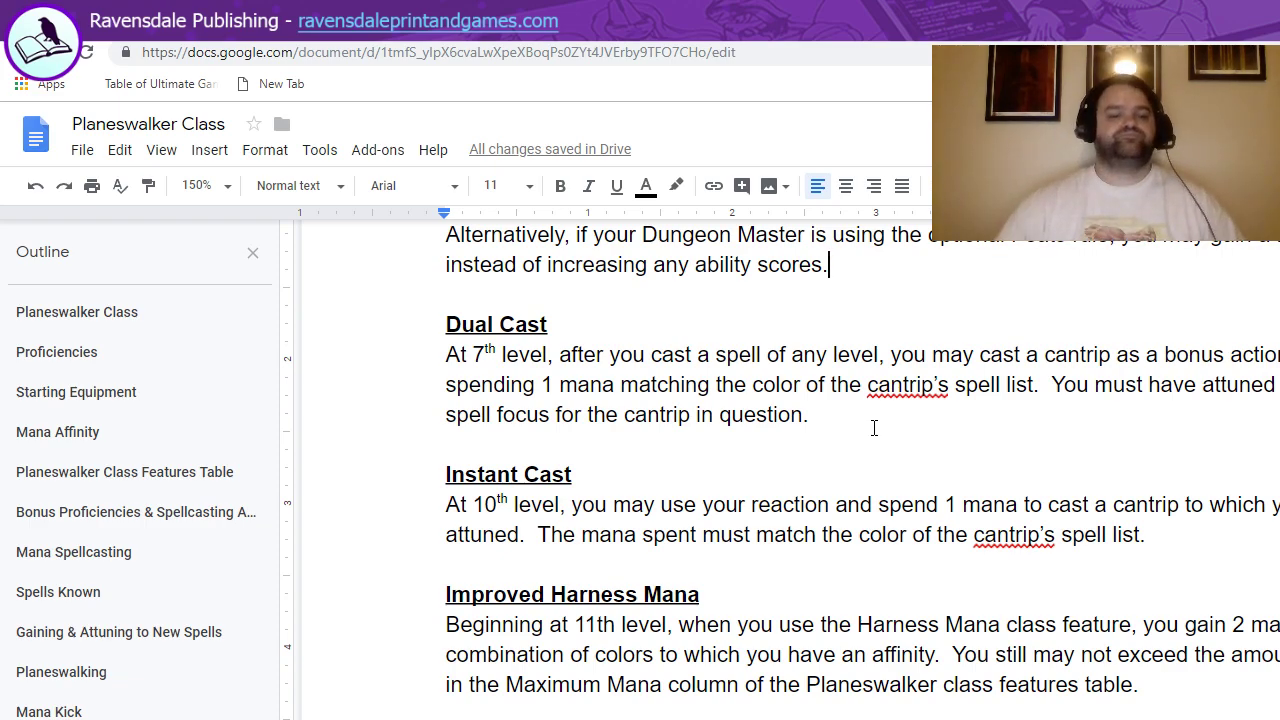
scroll(867, 432, "down", 2)
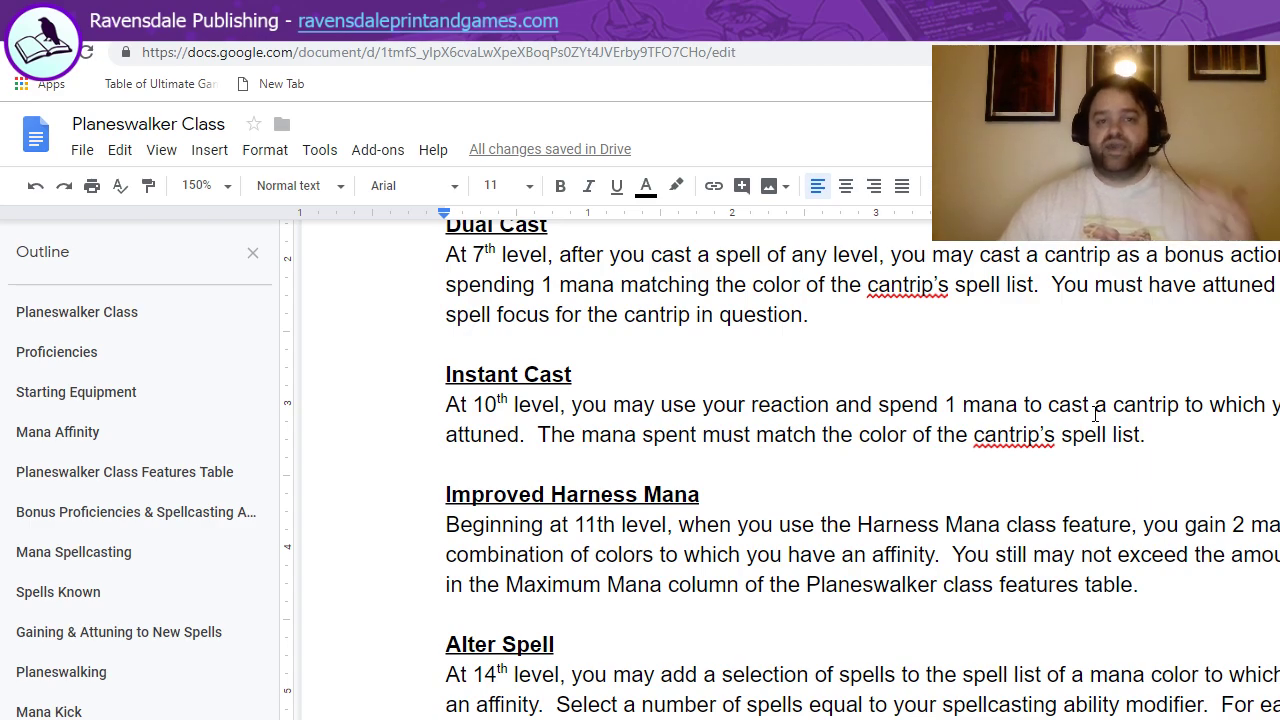
left_click(1166, 434)
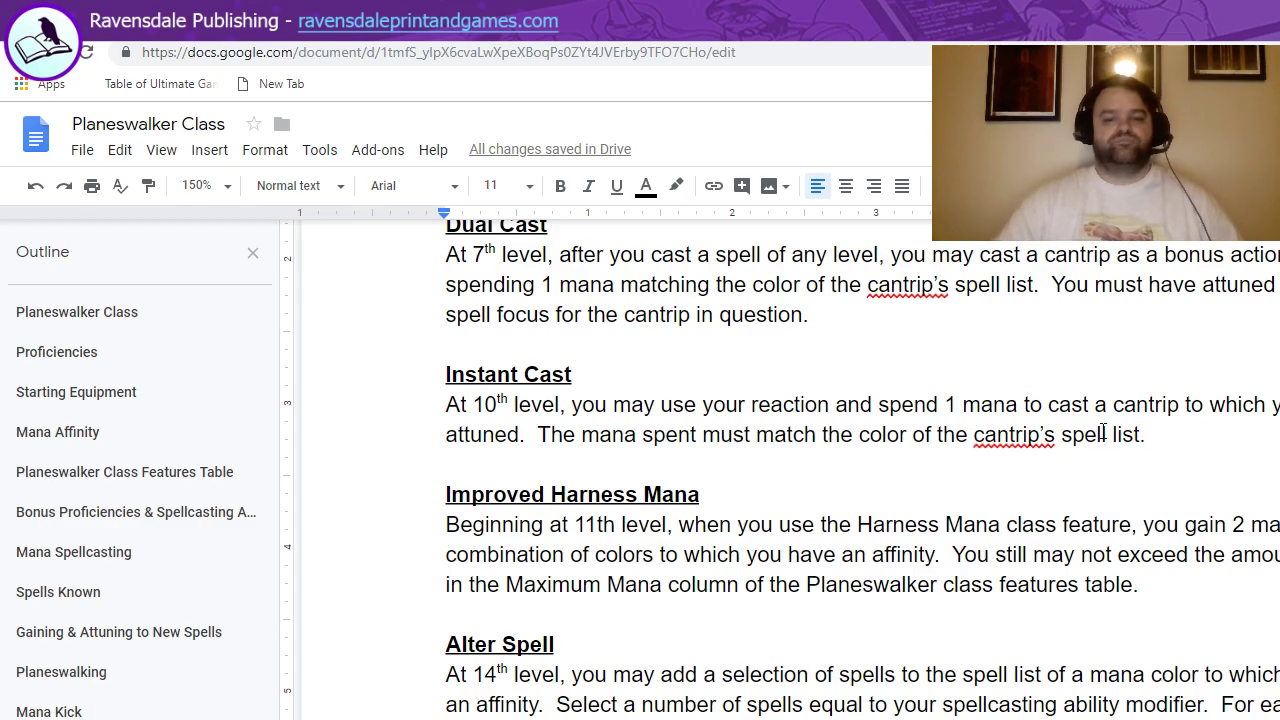
left_click_drag(1180, 436, 445, 404)
left_click(692, 434)
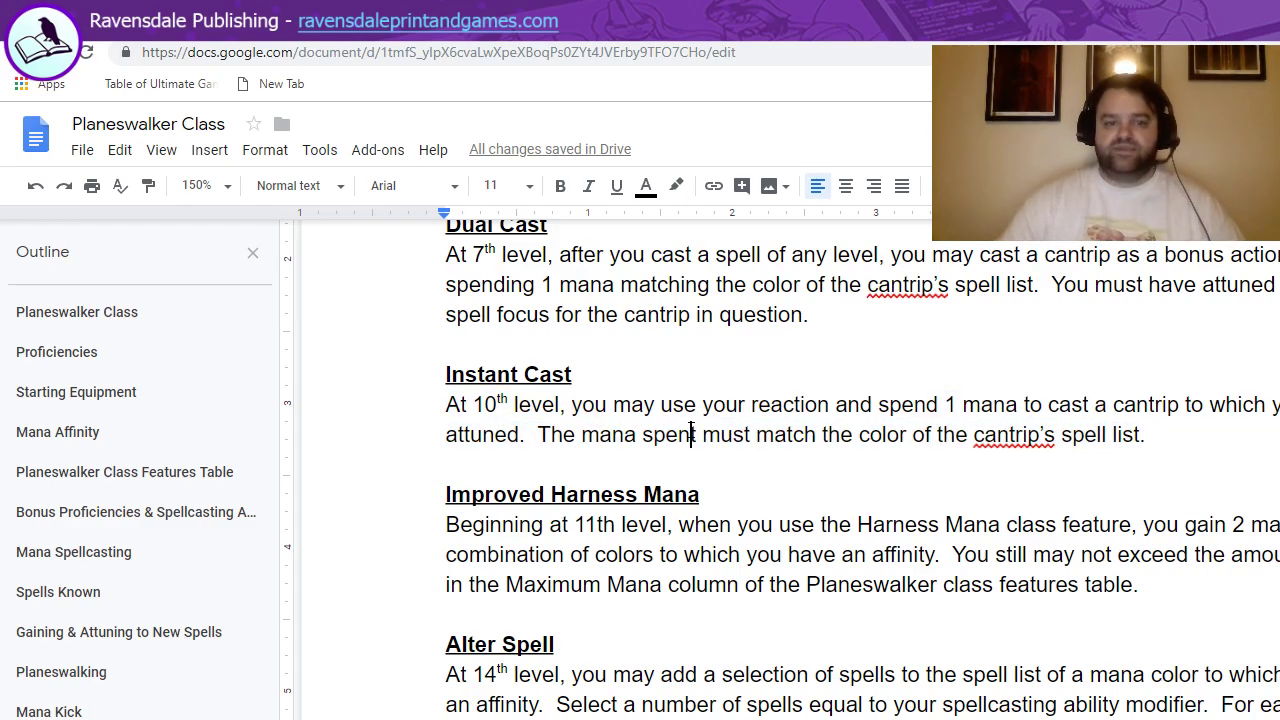
left_click_drag(942, 404, 1168, 430)
left_click(1168, 430)
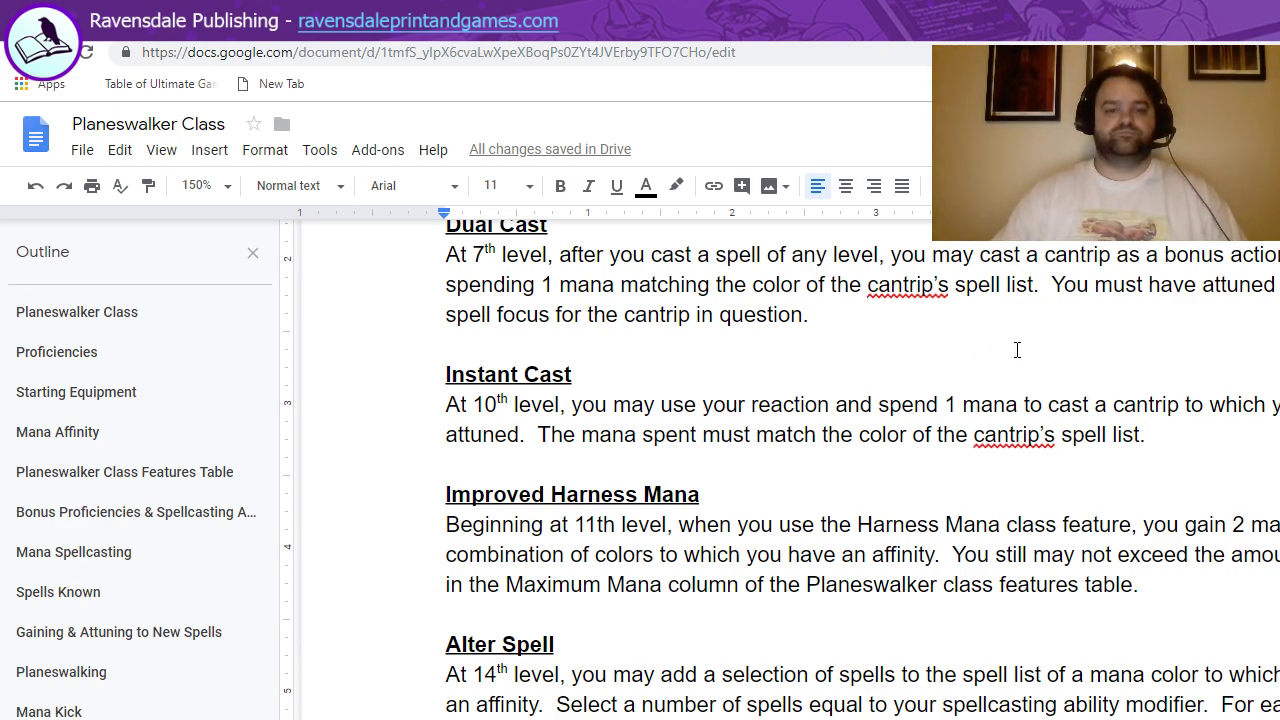
scroll(1020, 369, "up", 2)
scroll(1020, 371, "down", 3)
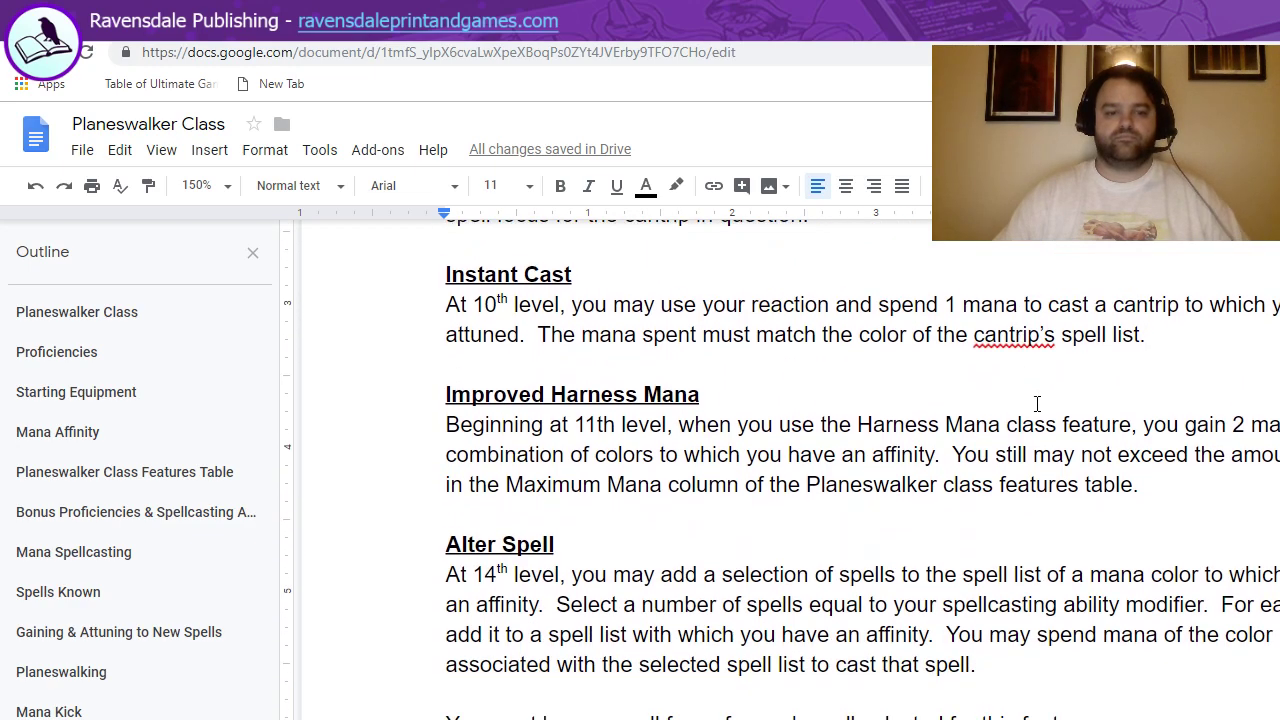
scroll(880, 390, "up", 2)
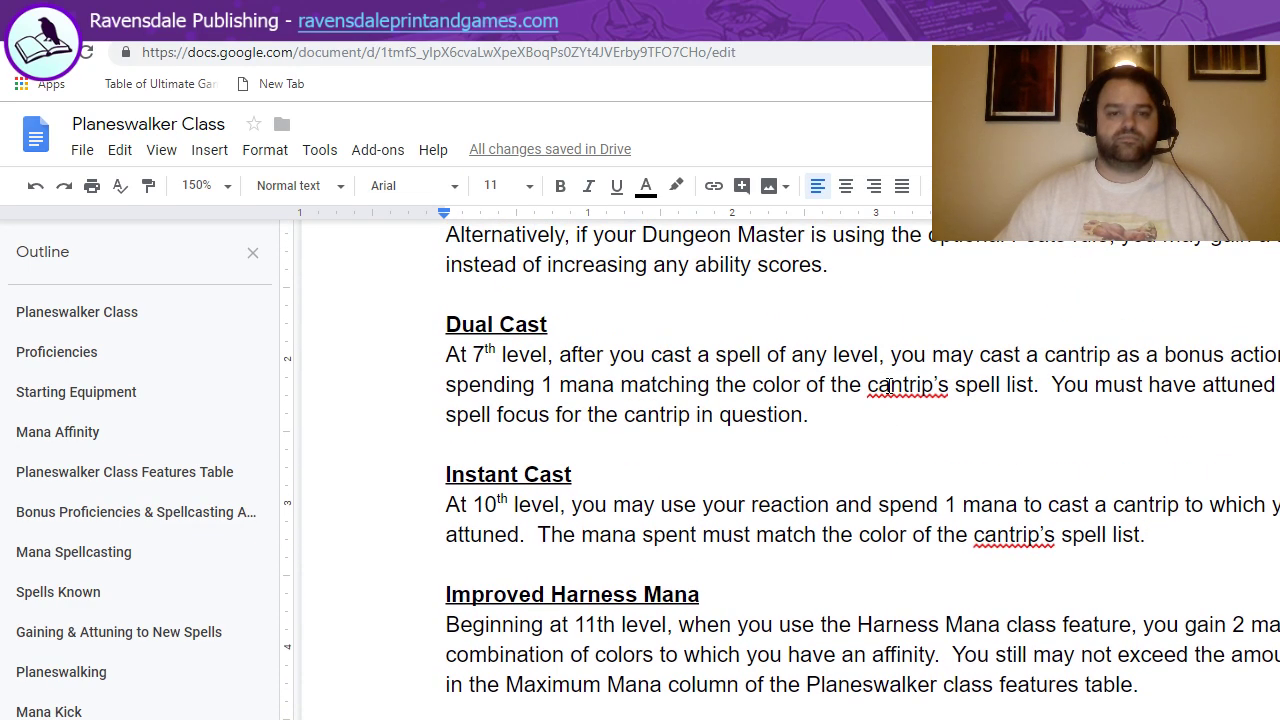
Below the Improved Harness Mana paragraph, add the note "Address harnessing different types of mana as an action or bonus action depending on".
scroll(887, 387, "down", 3)
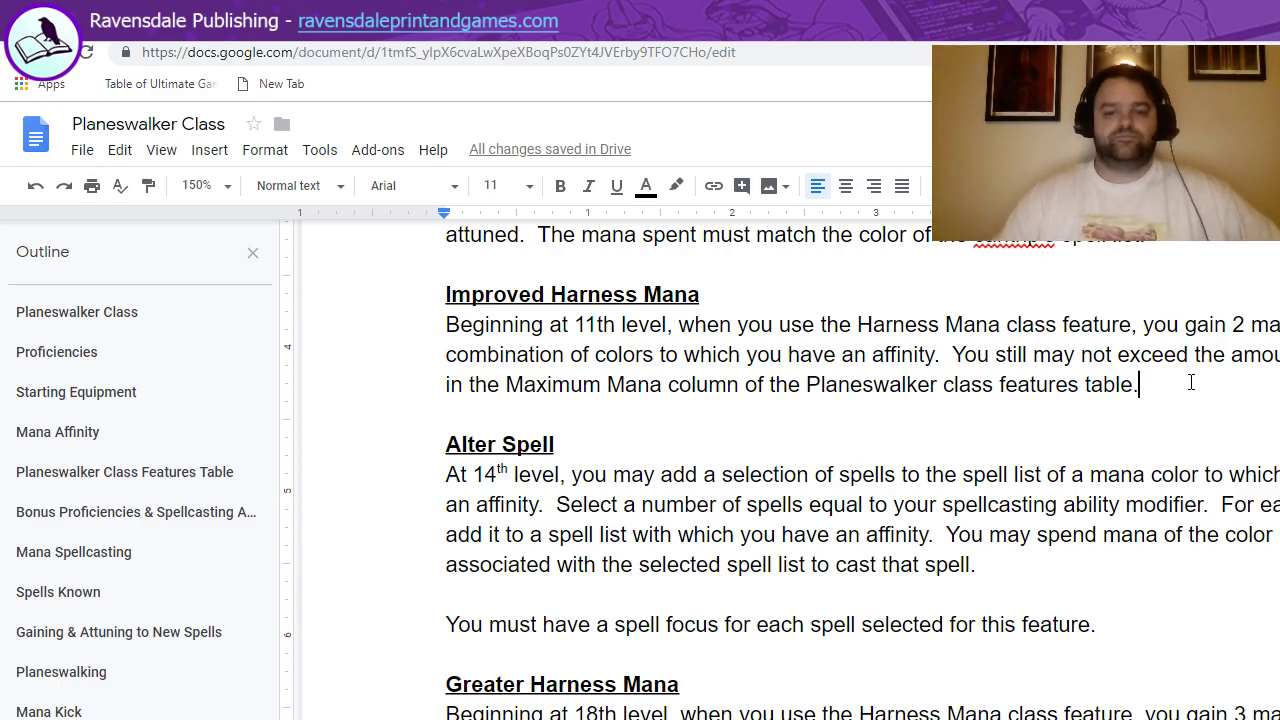
key("Return")
key("Return")
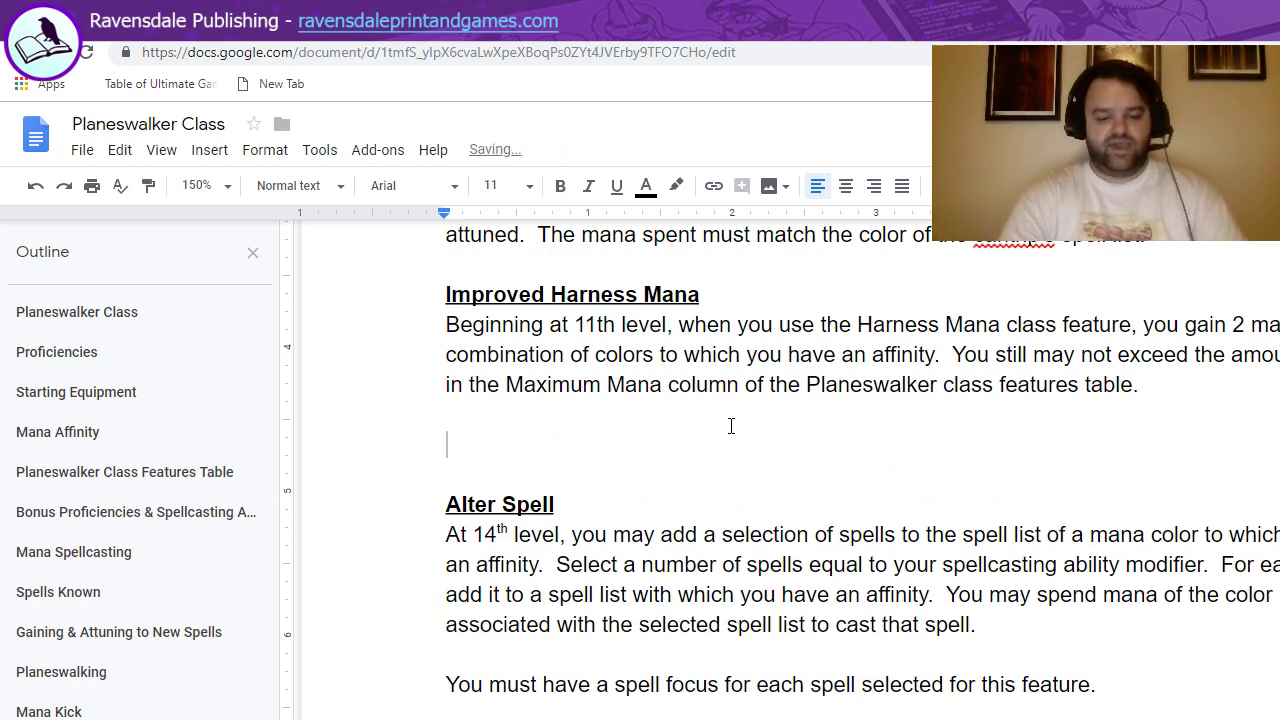
type("Address ")
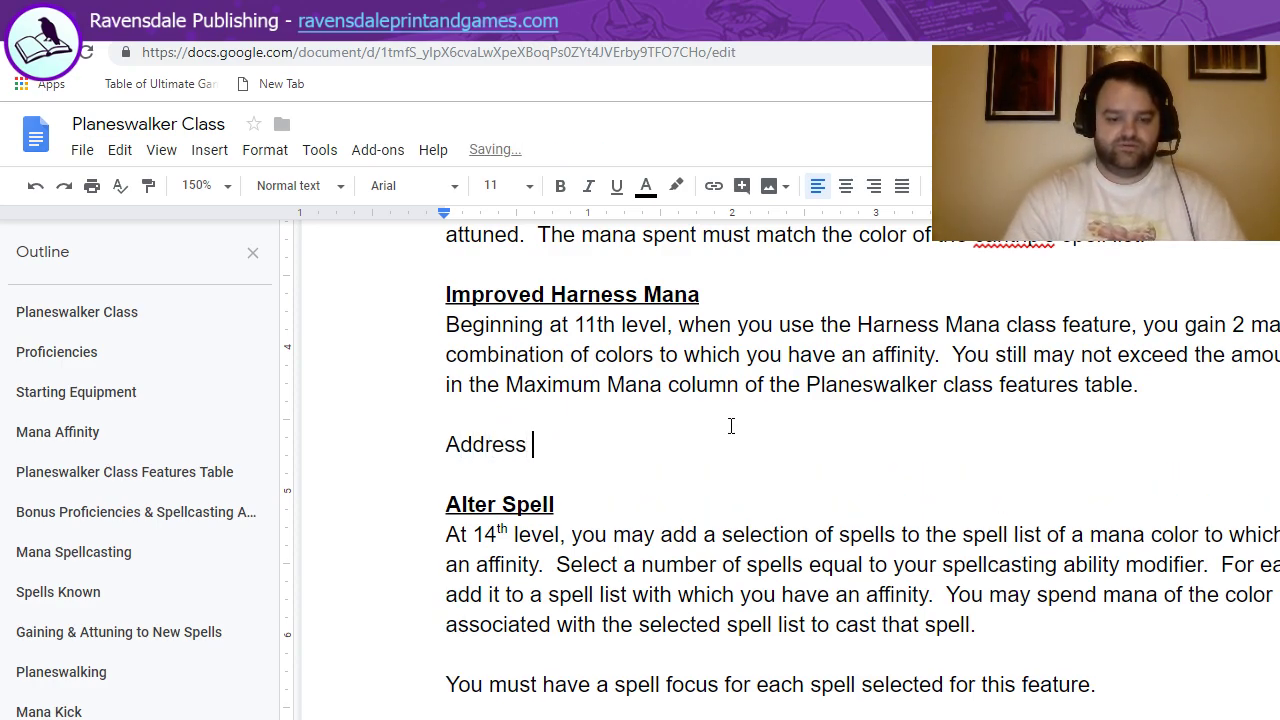
type("harnessing di")
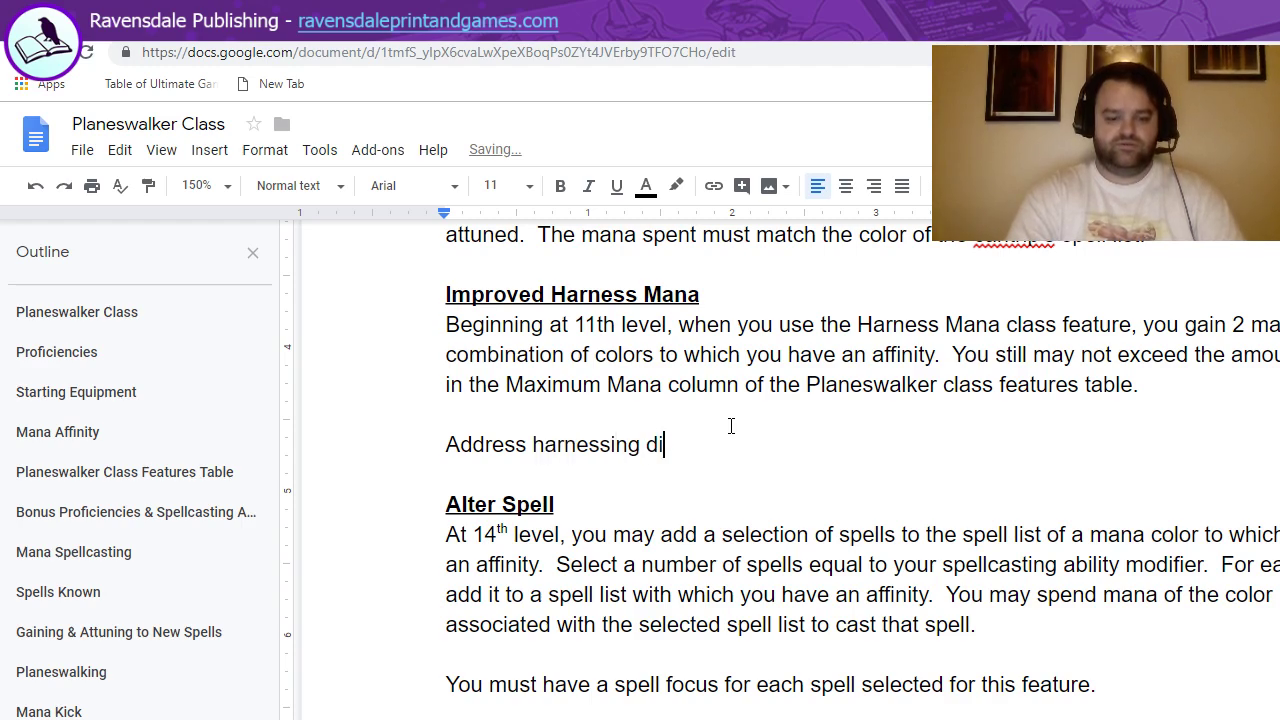
type("fferent type")
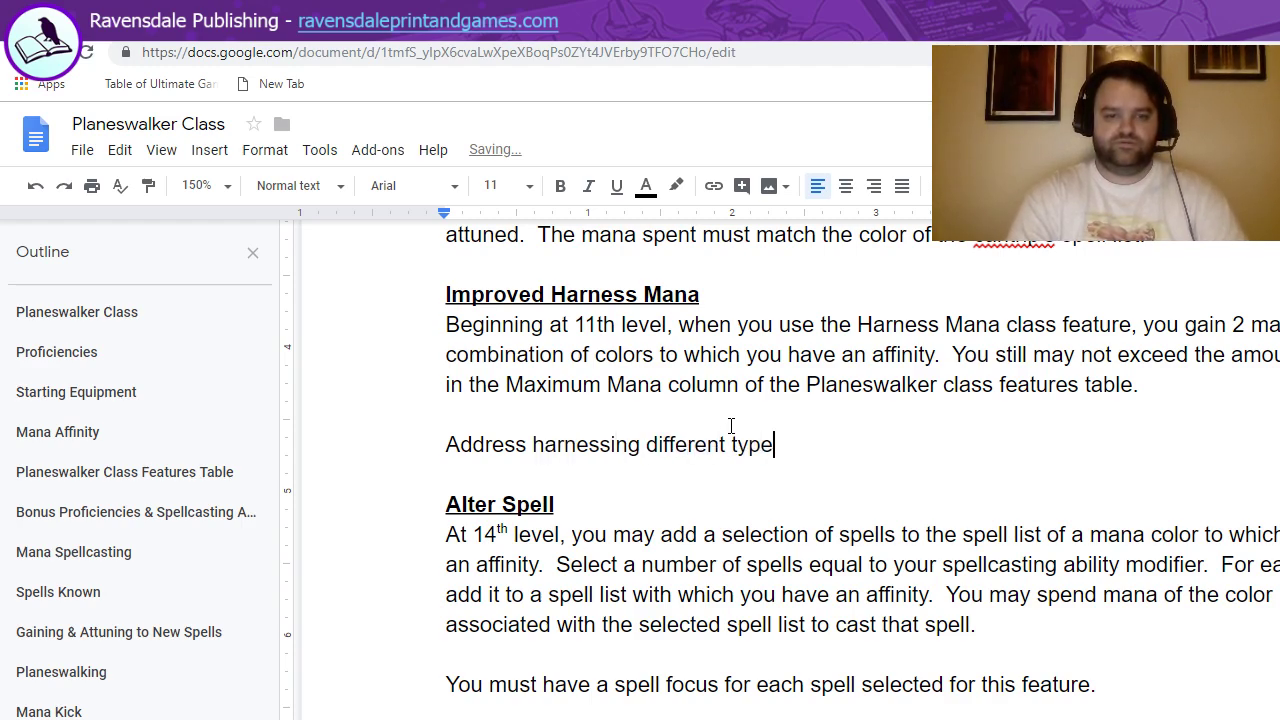
type("s of mana as a")
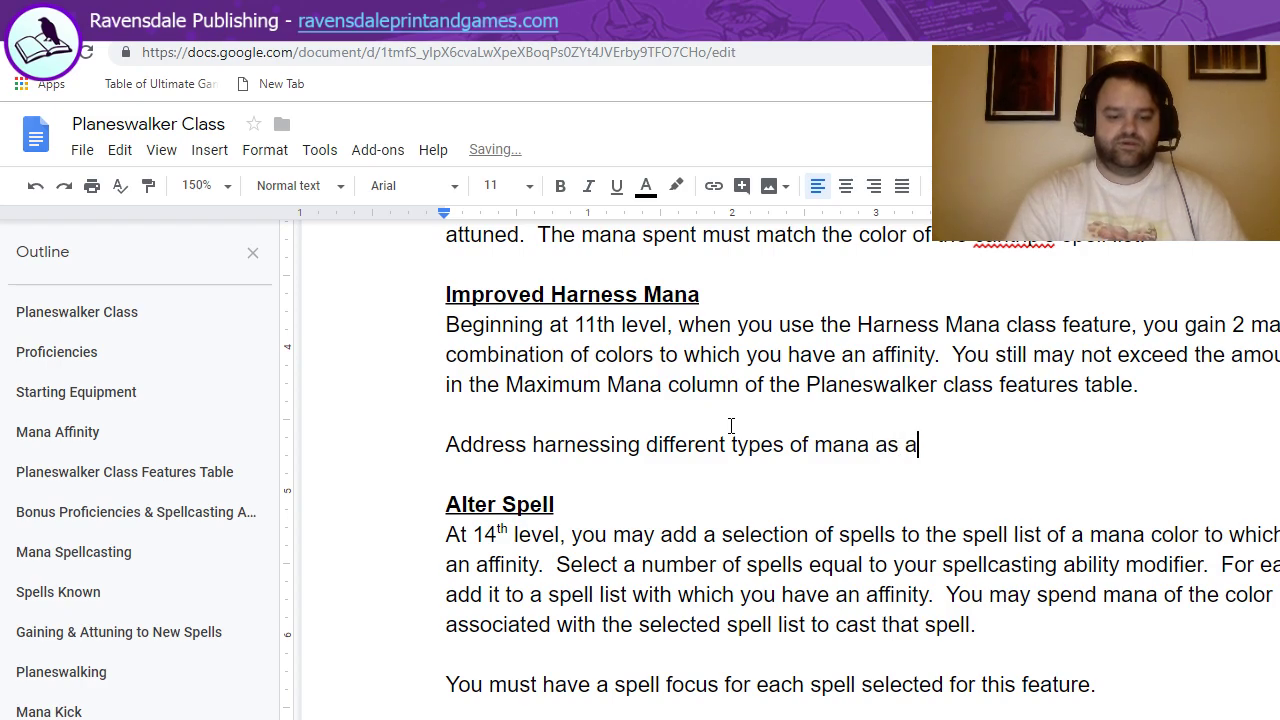
type("n action or bon")
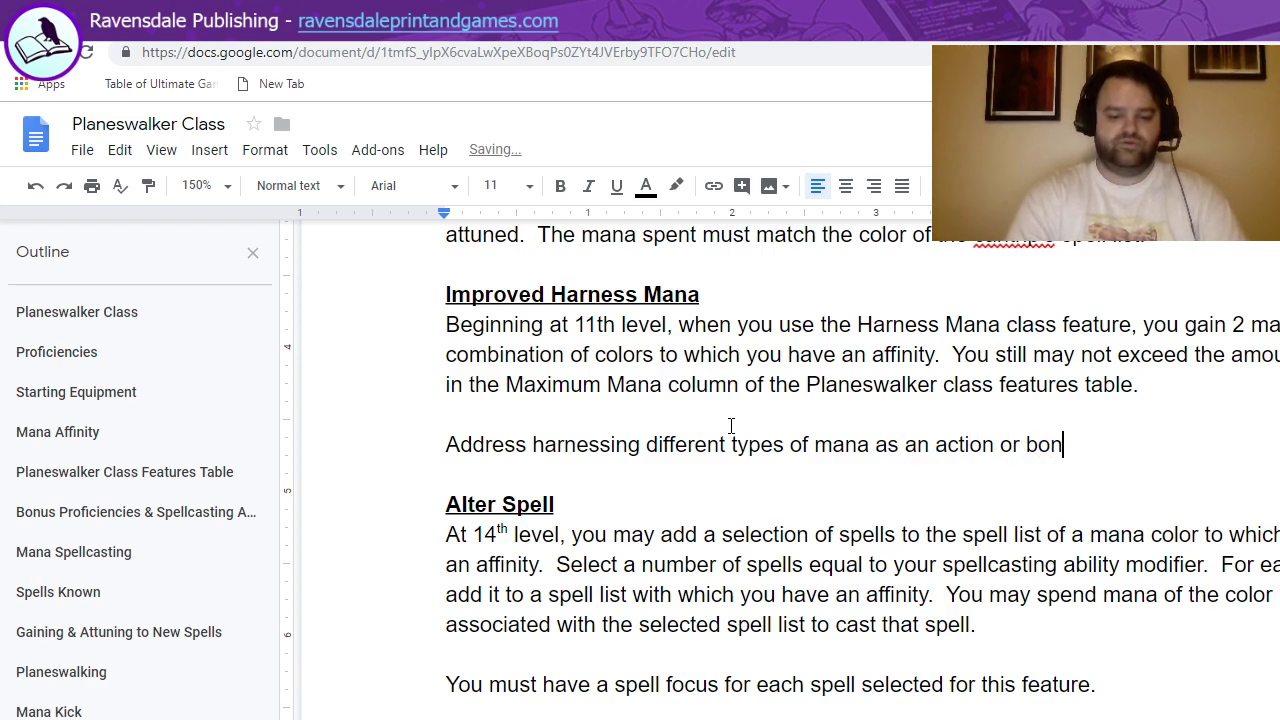
type("us action depending on")
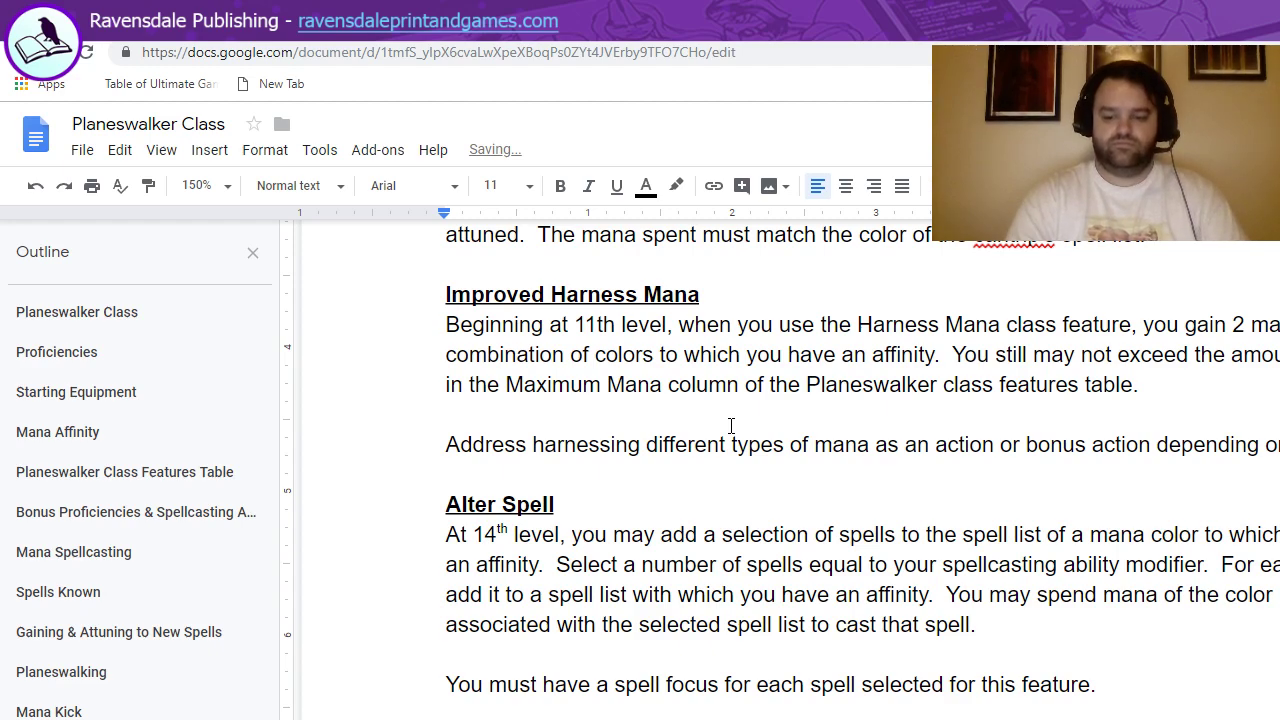
Highlight the new note under Improved Harness Mana in yellow.
key("shift+Home")
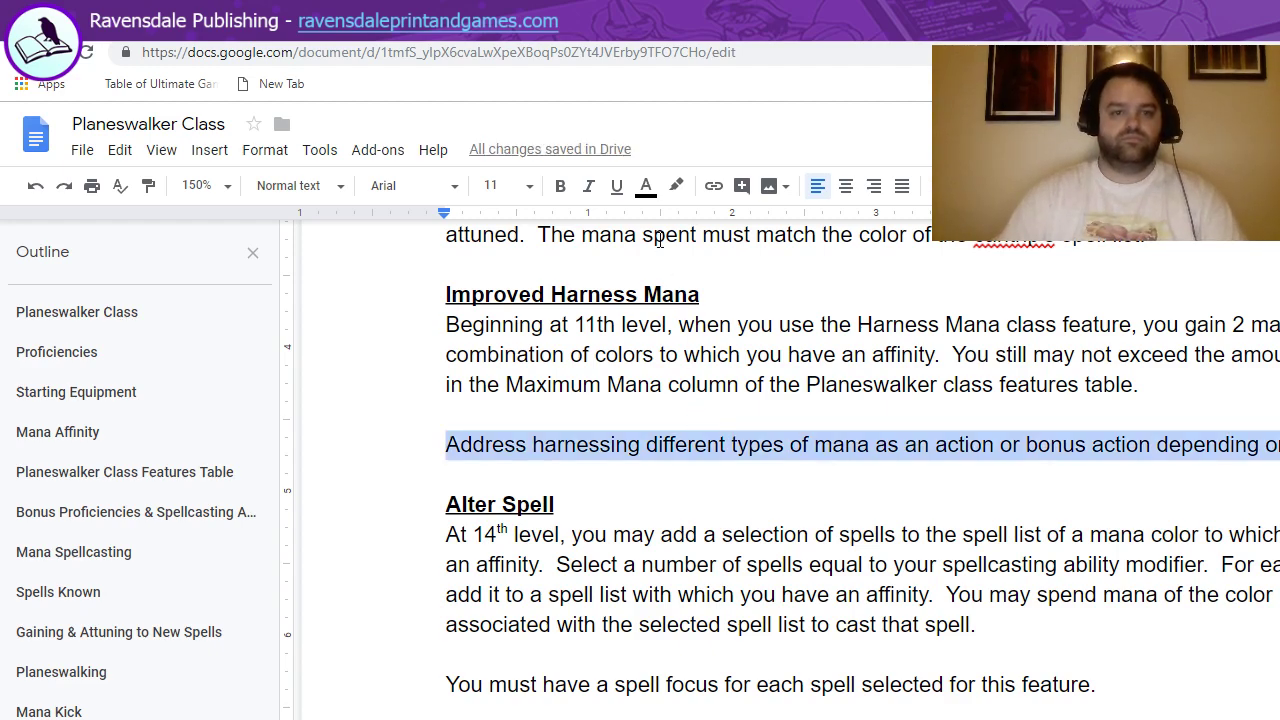
left_click(676, 186)
left_click(738, 280)
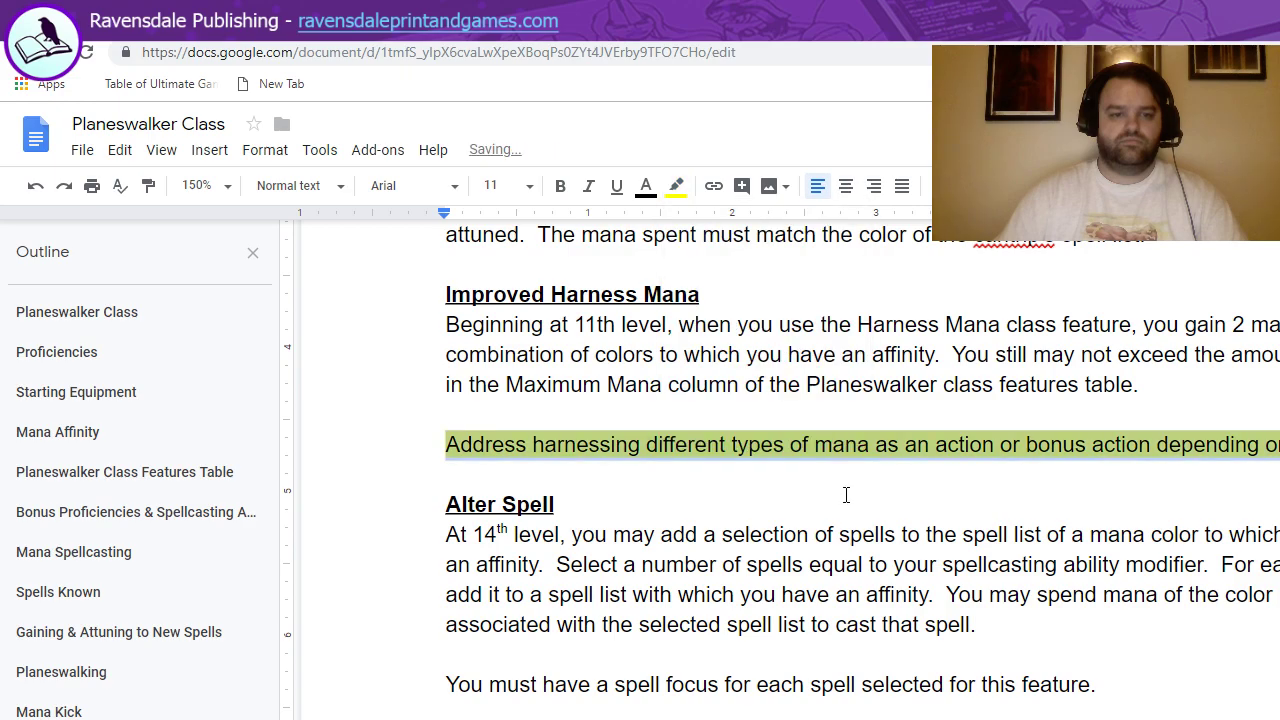
left_click(846, 495)
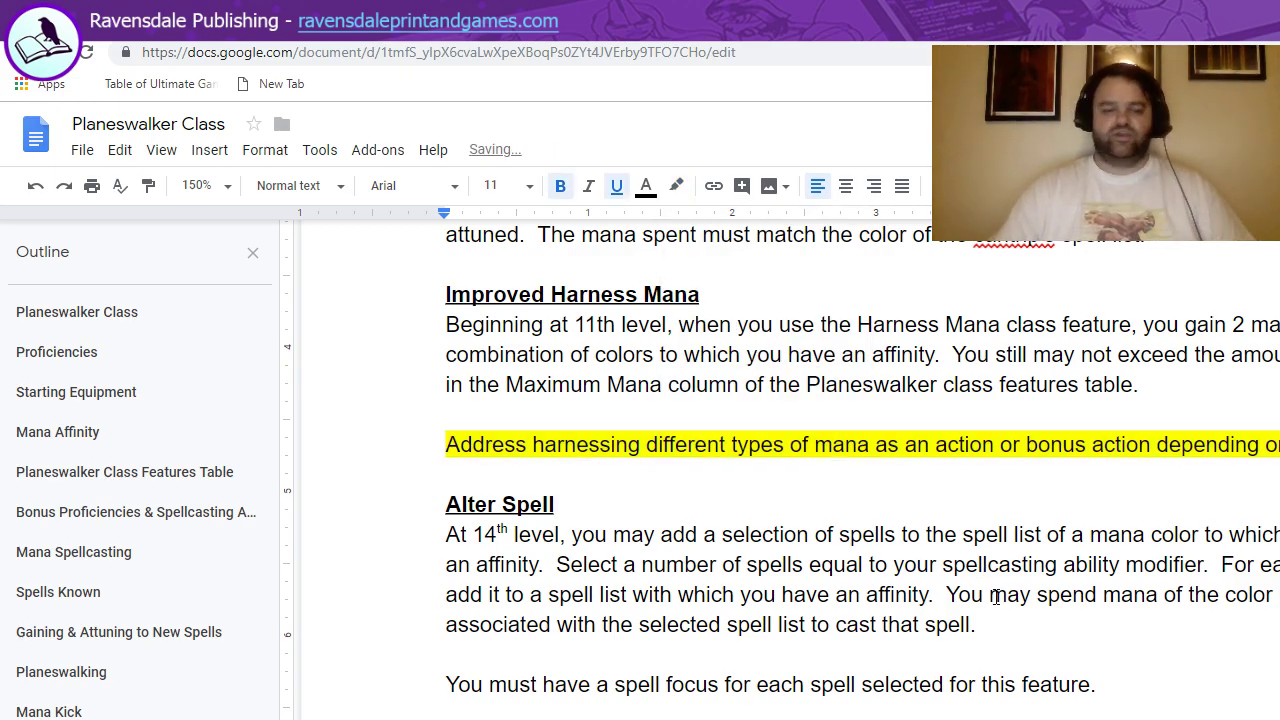
Read through the Alter Spell, Greater Harness Mana and Spontaneous Attunement sections.
scroll(980, 540, "down", 3)
scroll(950, 460, "up", 1)
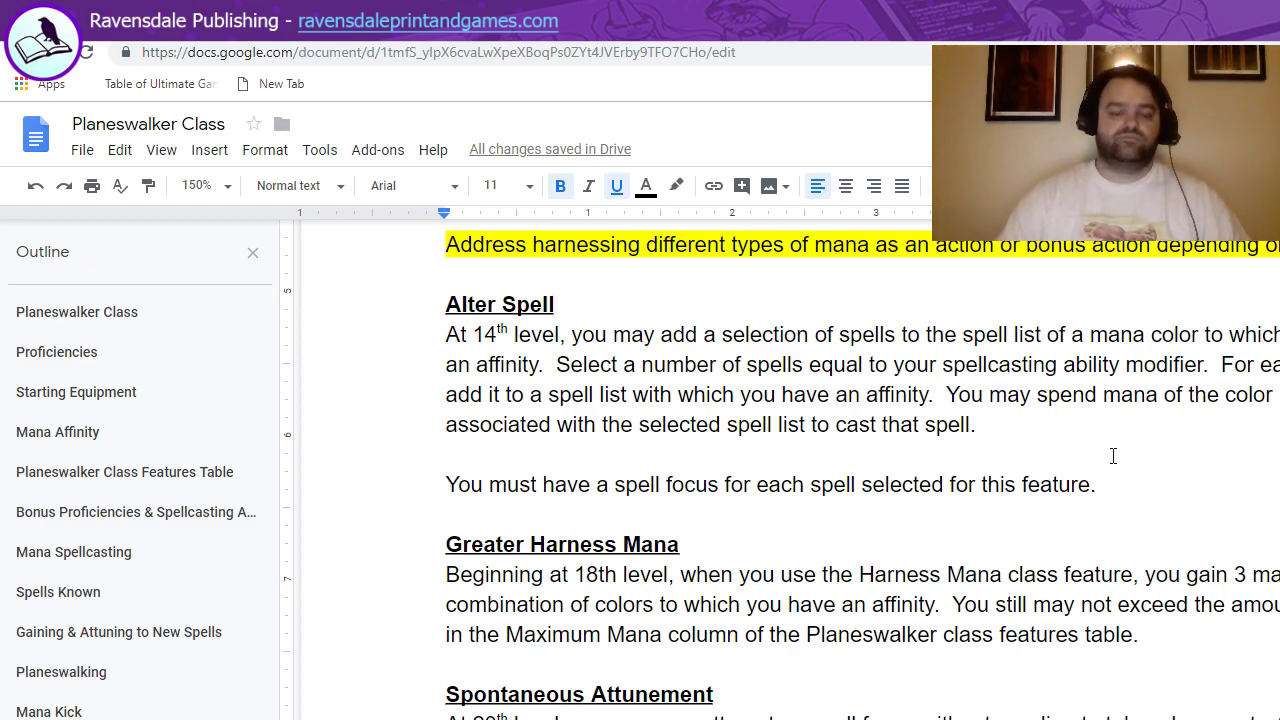
scroll(1105, 420, "down", 2)
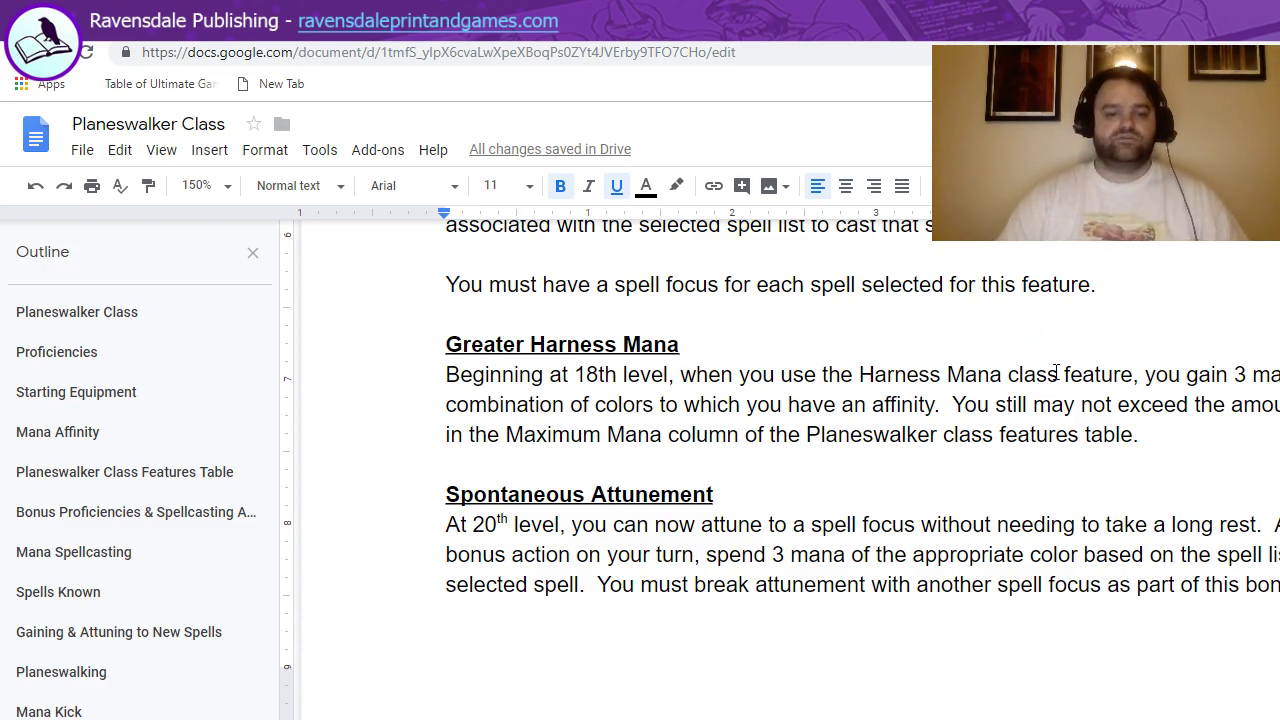
scroll(1055, 372, "down", 2)
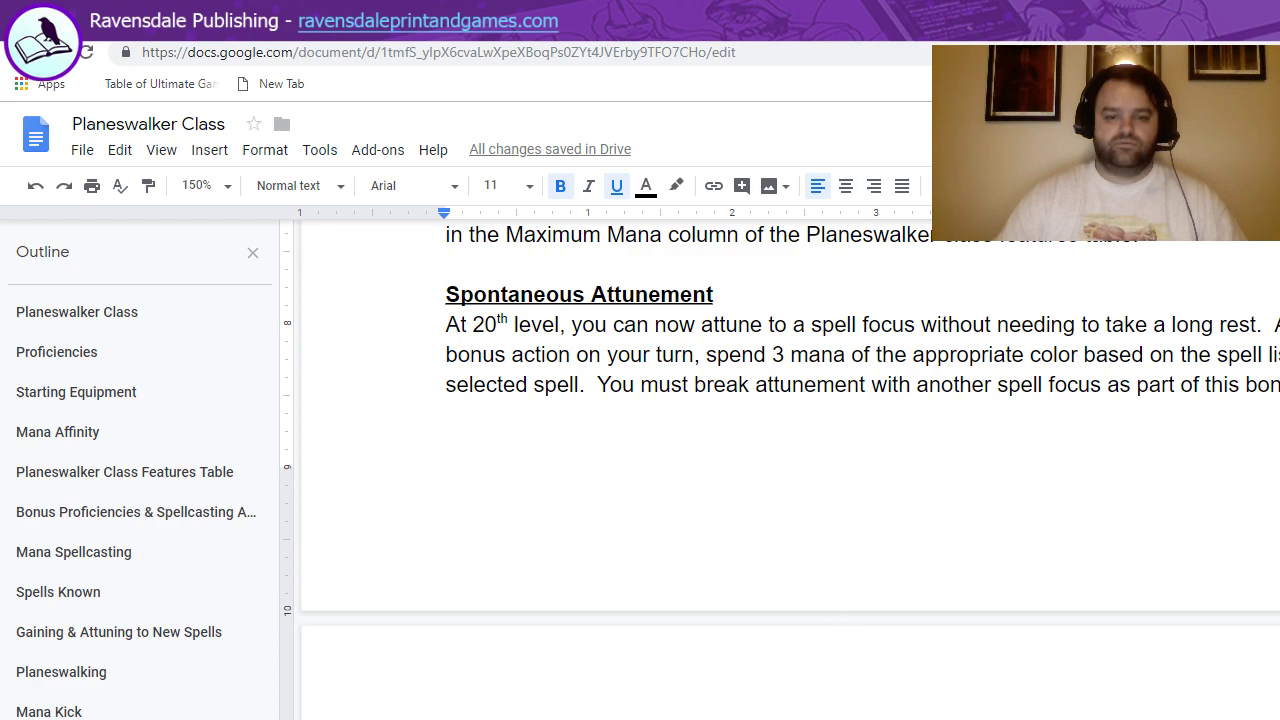
left_click(700, 660)
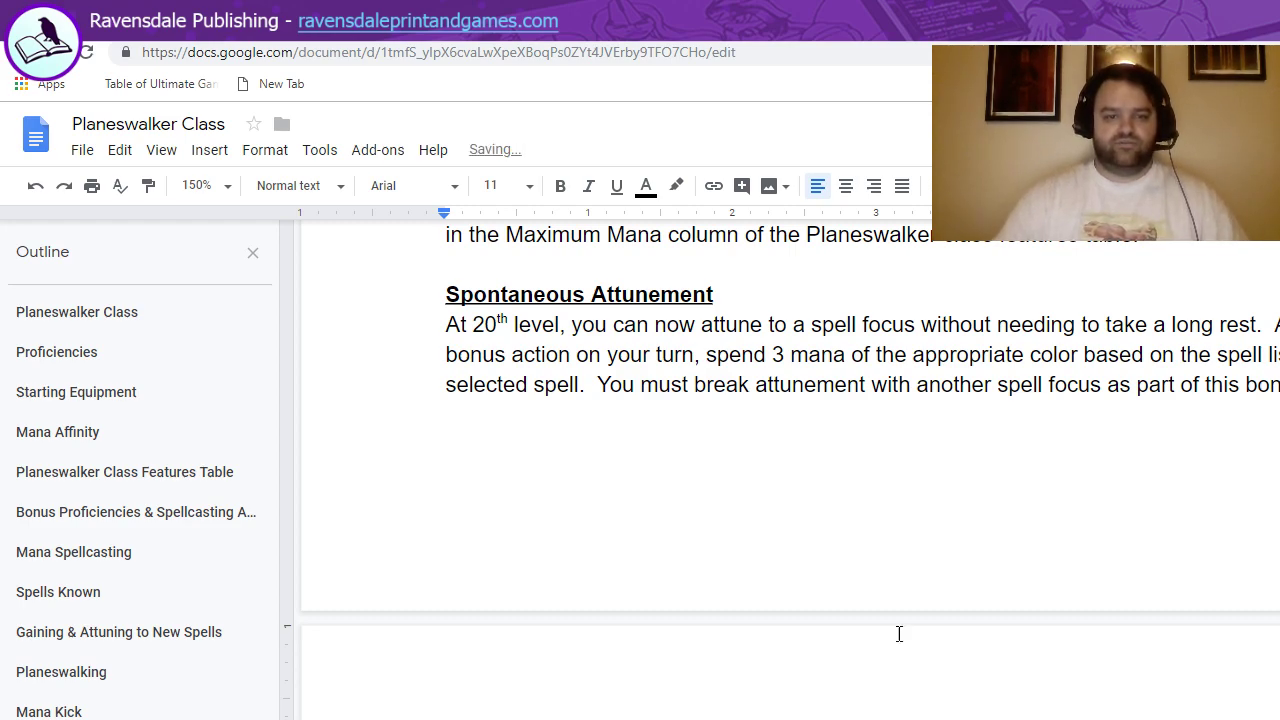
Remove the 3-mana cost wording from the Spontaneous Attunement paragraph so "on your turn," runs straight into "you must break attunement".
left_click(787, 358)
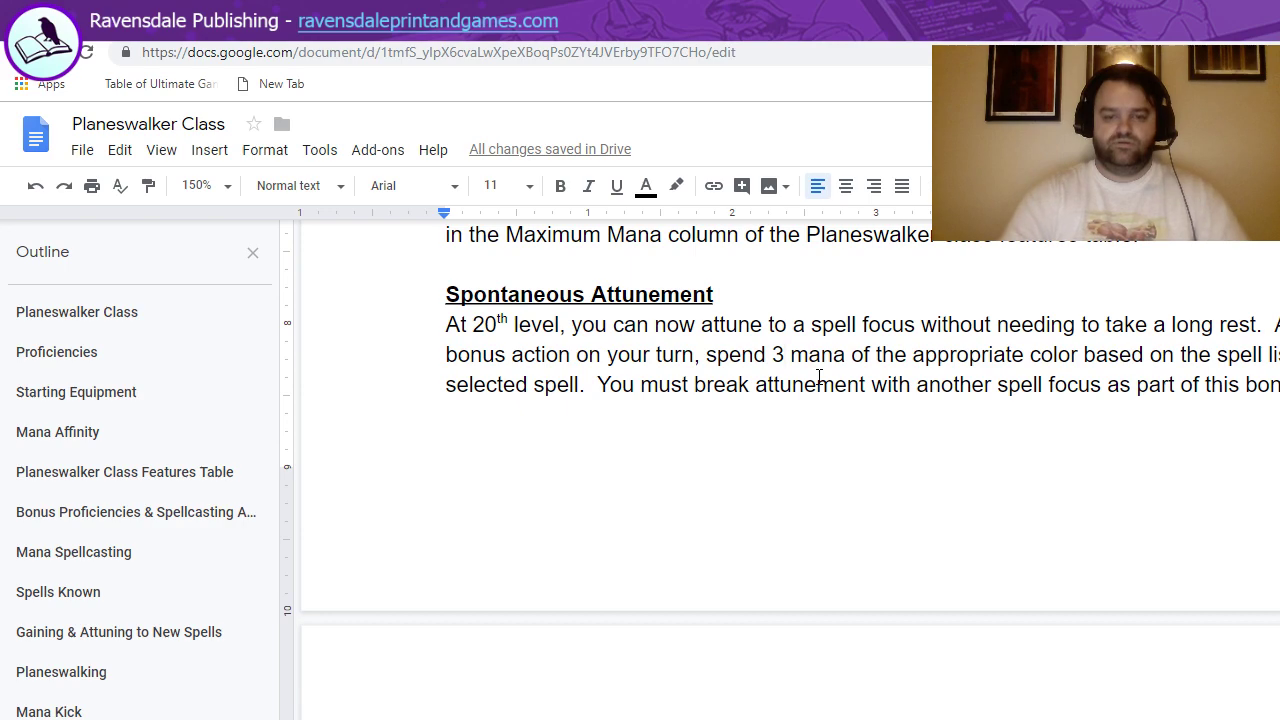
key("Left")
key("Left")
key("Left")
key("Left")
key("Left")
key("Left")
key("Left")
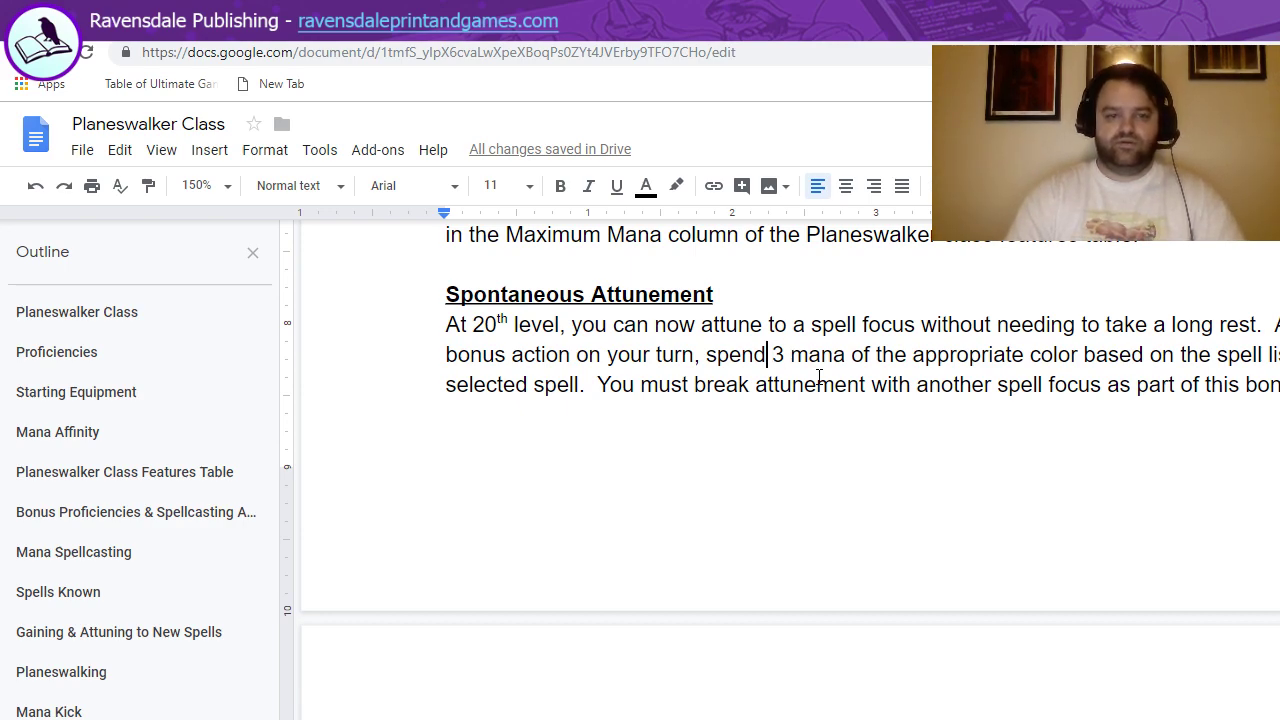
key("shift+Right")
key("shift+Right")
key("shift+Right")
key("shift+Right")
key("shift+Right")
key("shift+Right")
key("shift+Right")
key("shift+Right")
key("shift+Right")
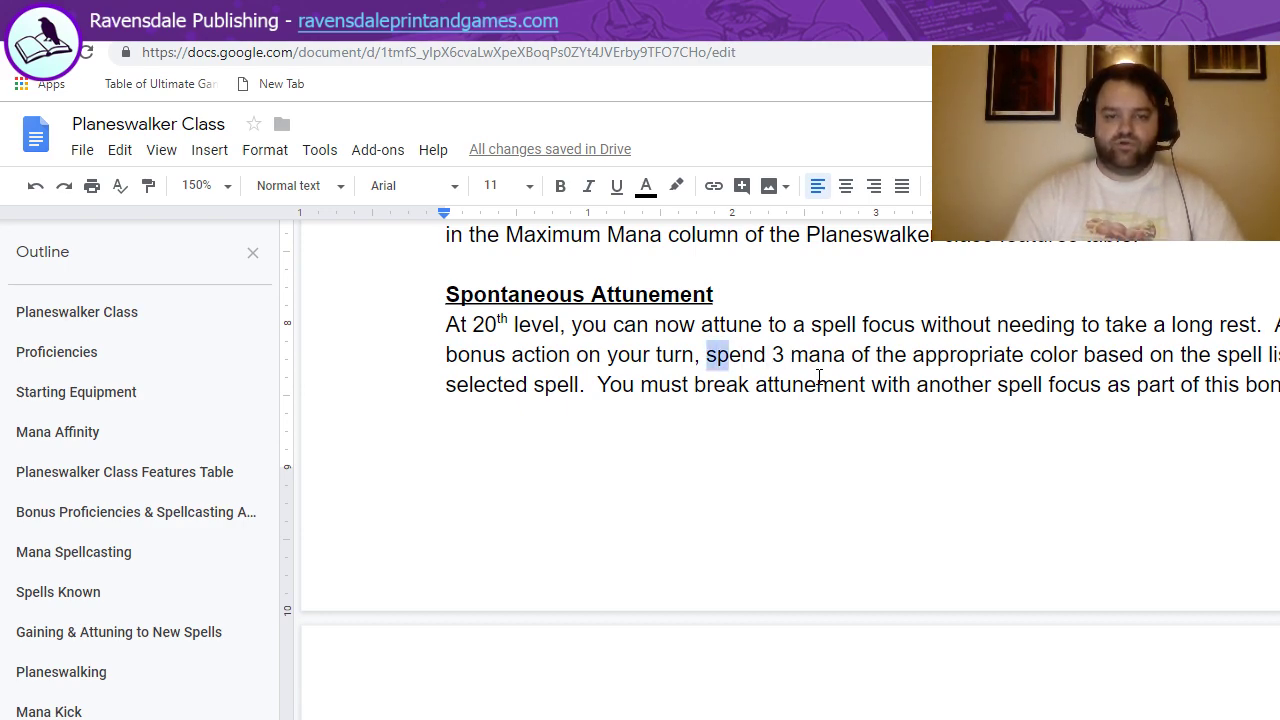
key("shift+Right")
key("shift+Right")
key("shift+Right")
key("shift+Right")
key("shift+Right")
key("shift+Right")
key("shift+Right")
key("shift+Right")
key("shift+Right")
key("shift+Right")
key("shift+Right")
key("shift+Right")
key("shift+Right")
key("shift+Right")
key("shift+Right")
key("shift+Right")
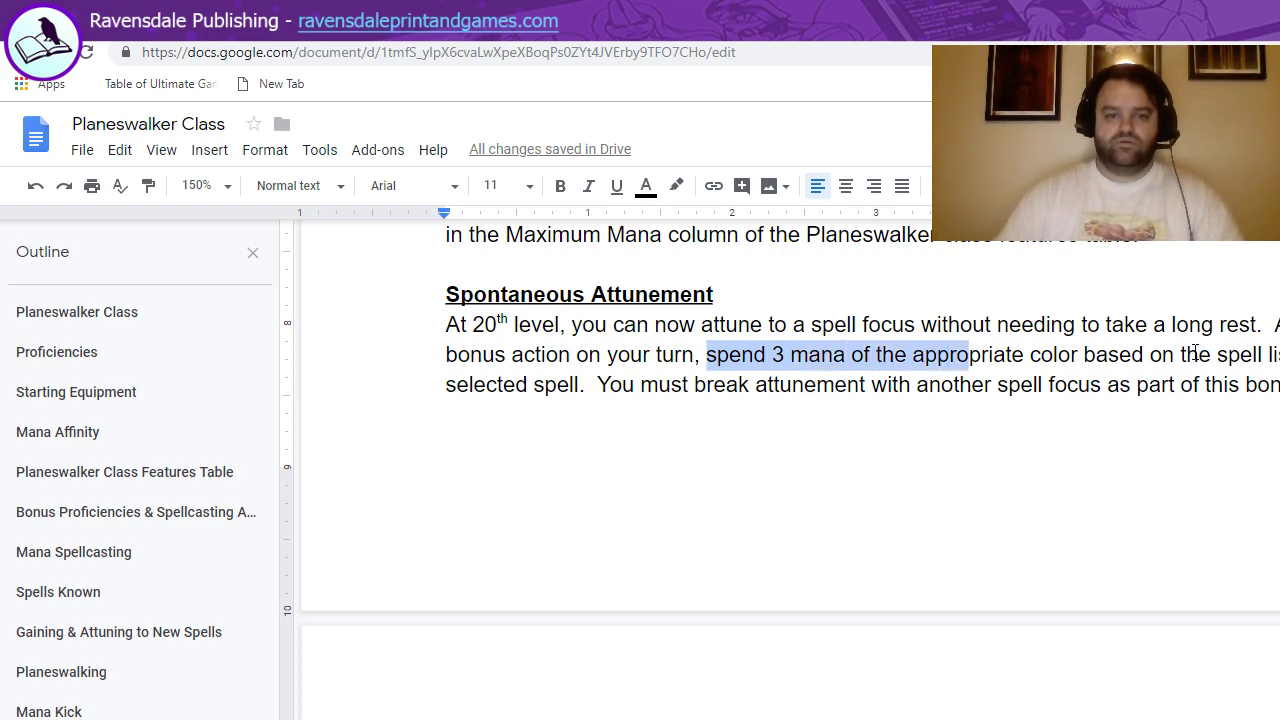
key("shift+Right")
key("shift+Right")
key("shift+Right")
key("shift+Right")
key("shift+Right")
key("shift+Right")
key("shift+Right")
key("shift+Right")
key("shift+Right")
key("shift+Right")
key("shift+Right")
key("shift+Right")
key("shift+Right")
key("shift+Right")
key("shift+Right")
key("shift+Right")
key("shift+Right")
key("shift+Right")
key("shift+Right")
key("shift+Right")
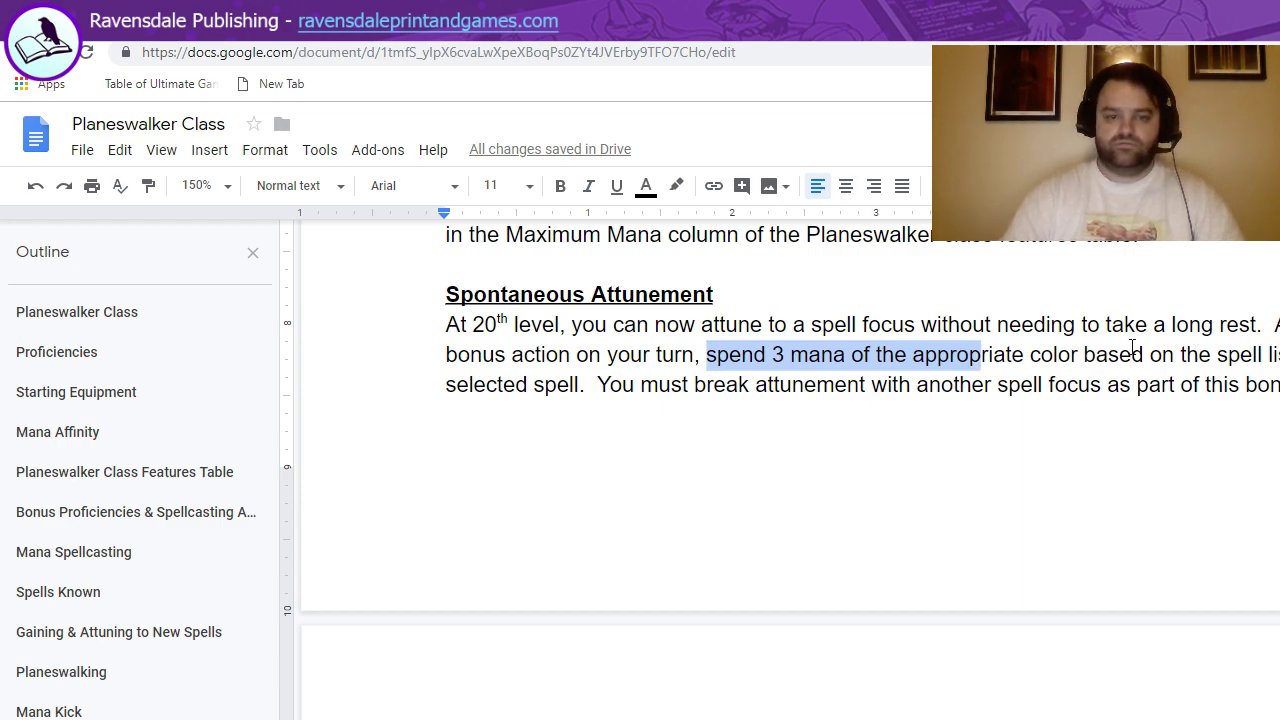
key("shift+Right")
key("shift+Right")
key("shift+Right")
key("shift+Right")
key("shift+Right")
key("shift+Right")
key("shift+Right")
key("shift+Right")
key("shift+Right")
key("shift+Right")
key("shift+Right")
key("shift+Right")
key("shift+Right")
key("shift+Right")
key("shift+Right")
key("shift+Right")
key("shift+Right")
key("shift+Right")
key("shift+Right")
key("shift+Right")
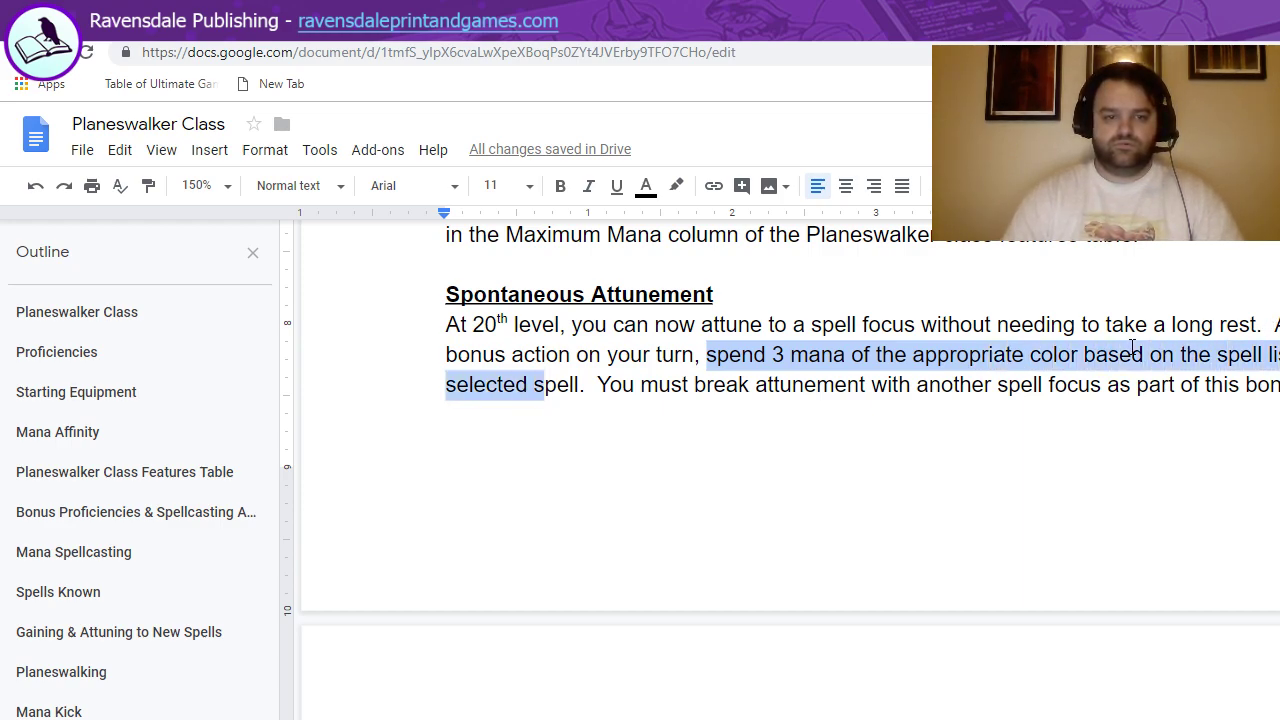
type("you must break attunement")
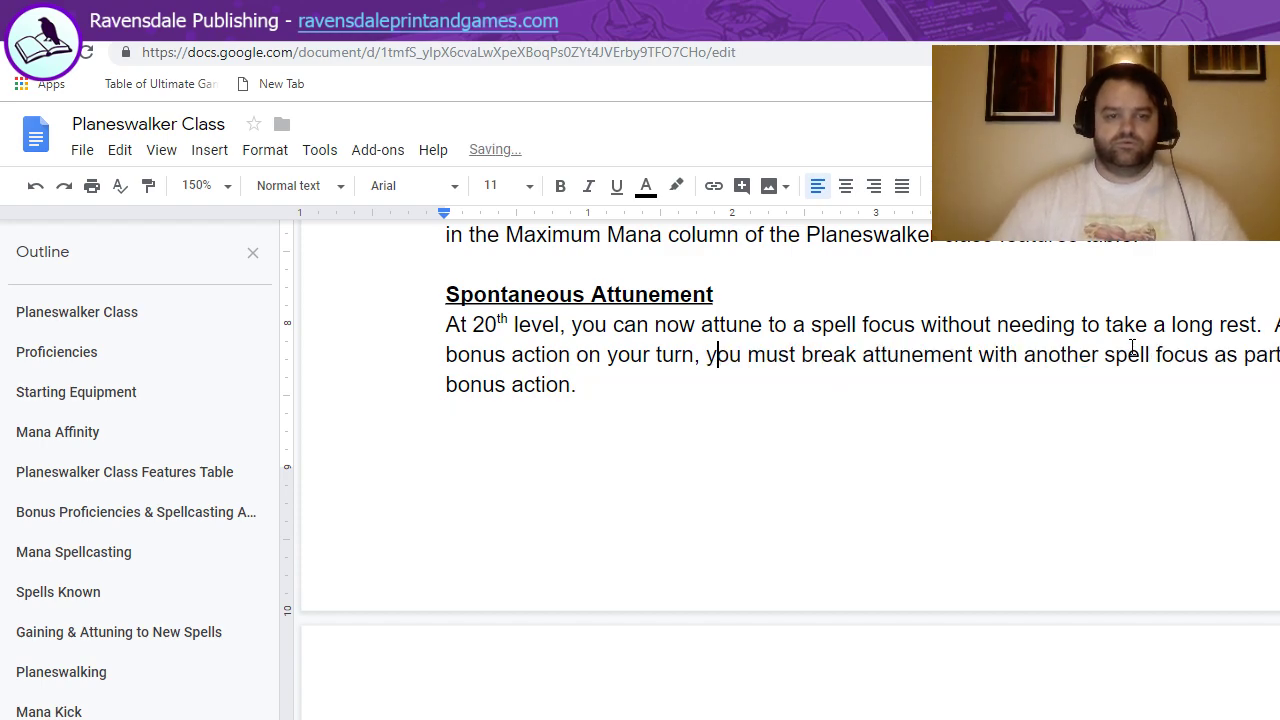
End the Spontaneous Attunement sentence at "another spell focus." and add a paragraph allowing reaction use for 2 mana, limited per day by spellcasting ability modifier.
left_click_drag(1179, 373, 1210, 352)
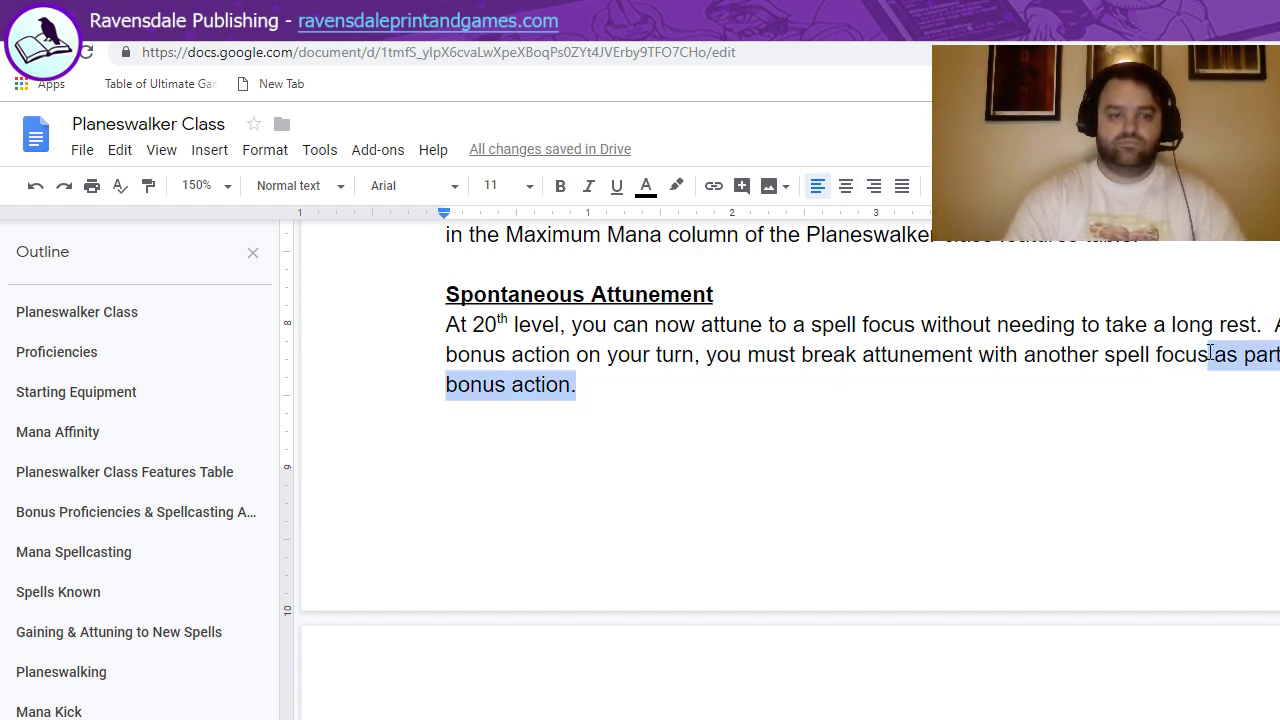
key("BackSpace")
type(".")
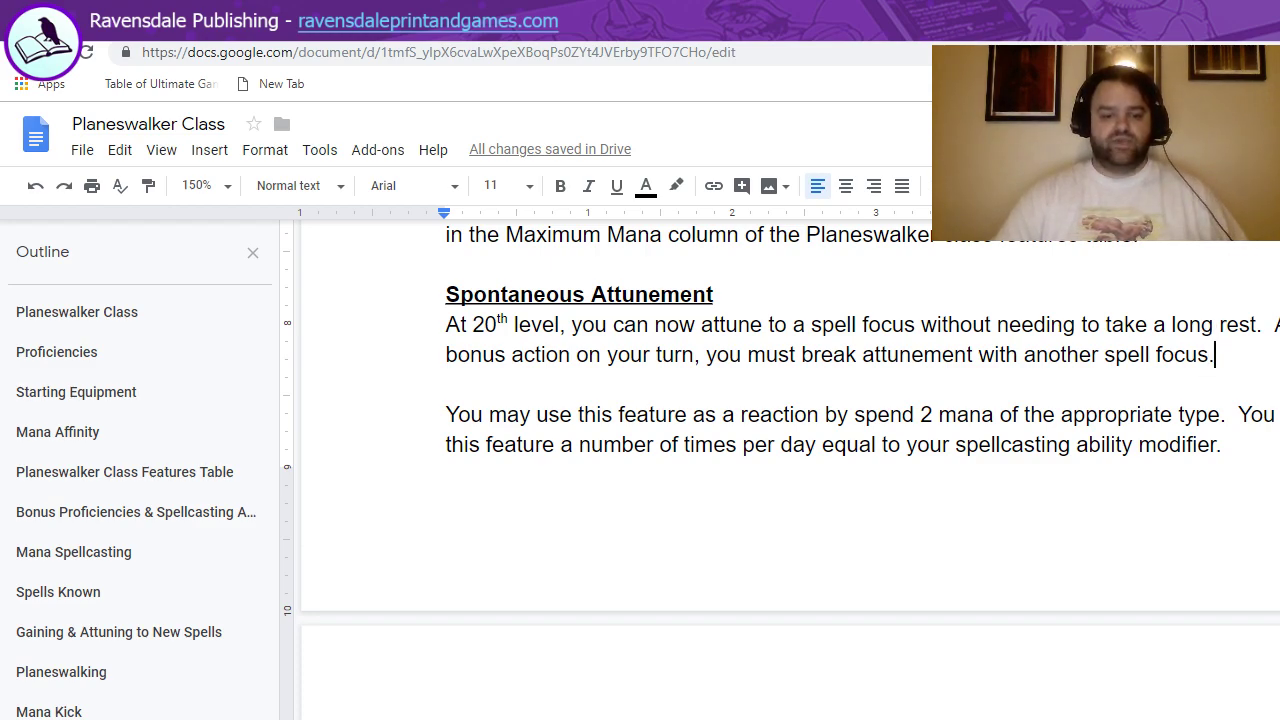
Switch to the Excel class comparison, examine the Planeswalker values from level 1 beside the other classes, and return to the Google Docs document.
key("alt+Tab")
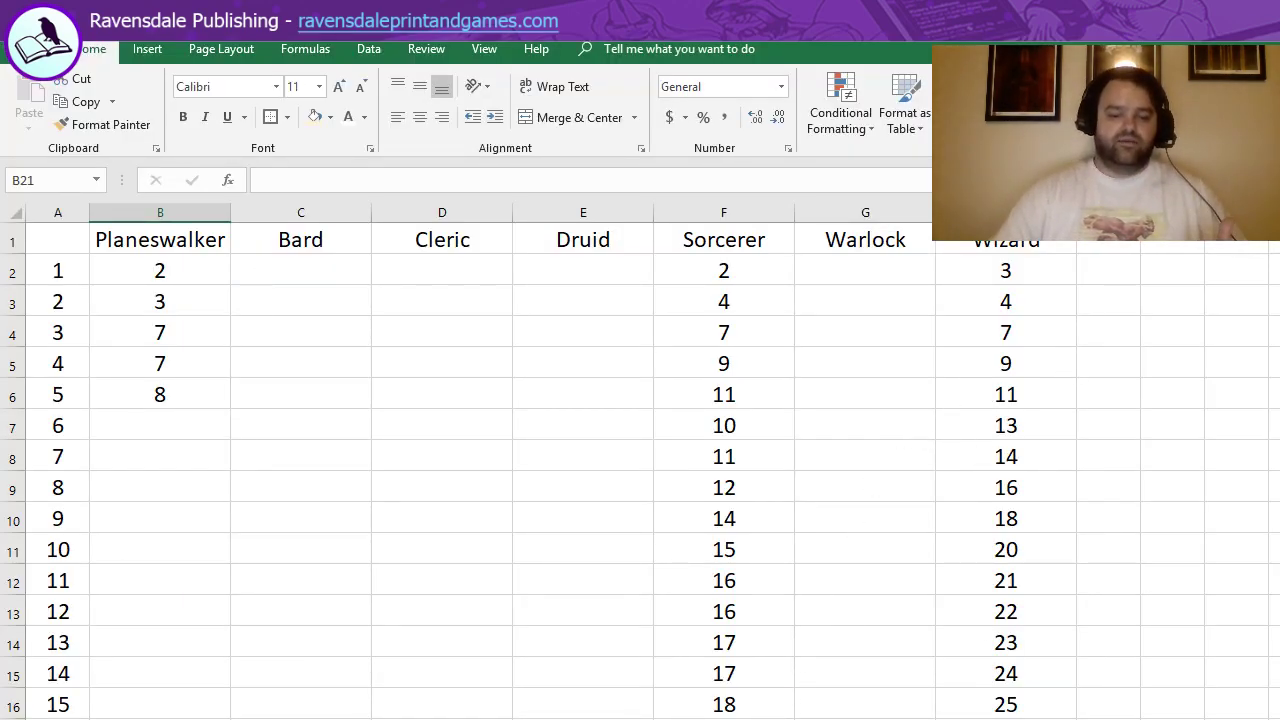
left_click(181, 271)
left_click_drag(186, 273, 190, 705)
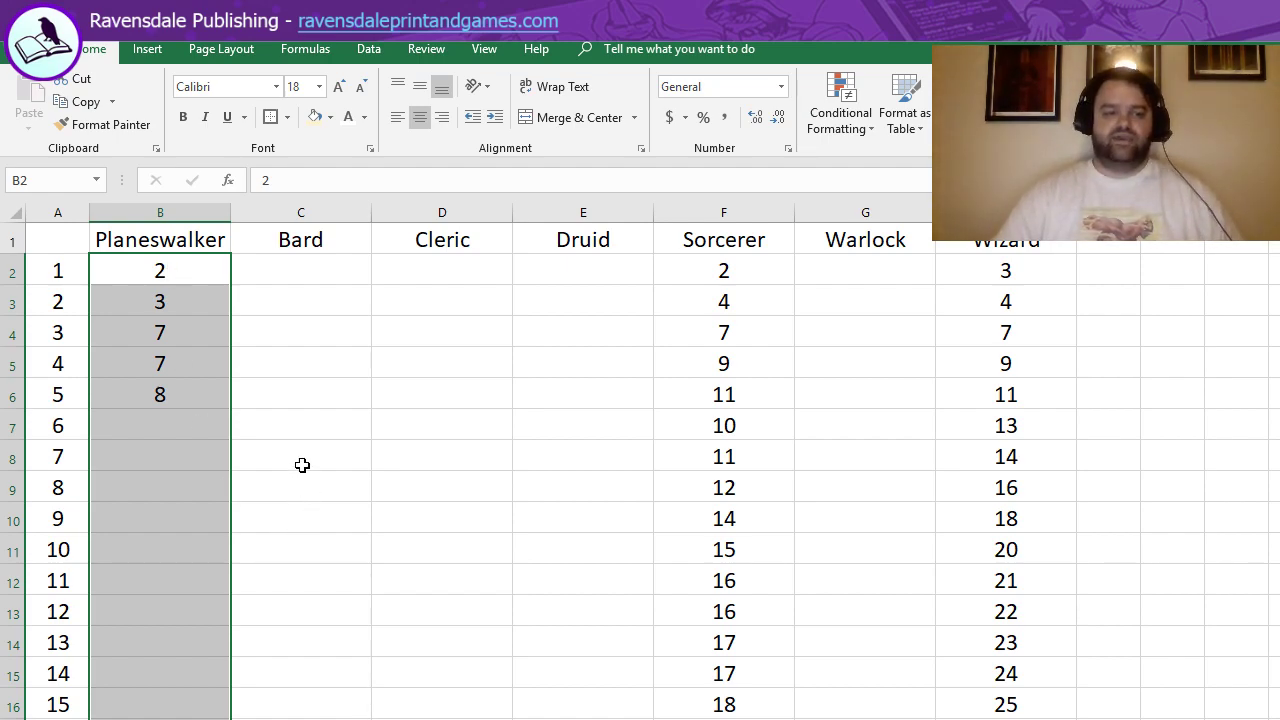
left_click(195, 268)
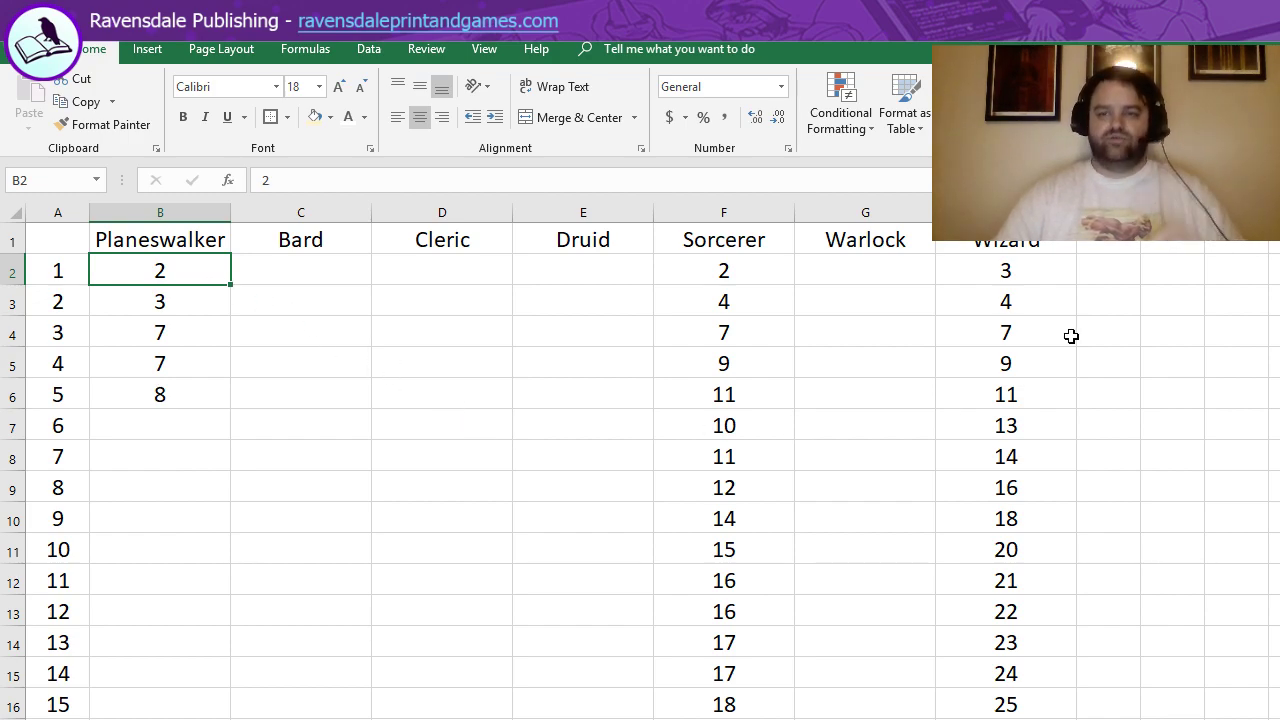
key("alt+Tab")
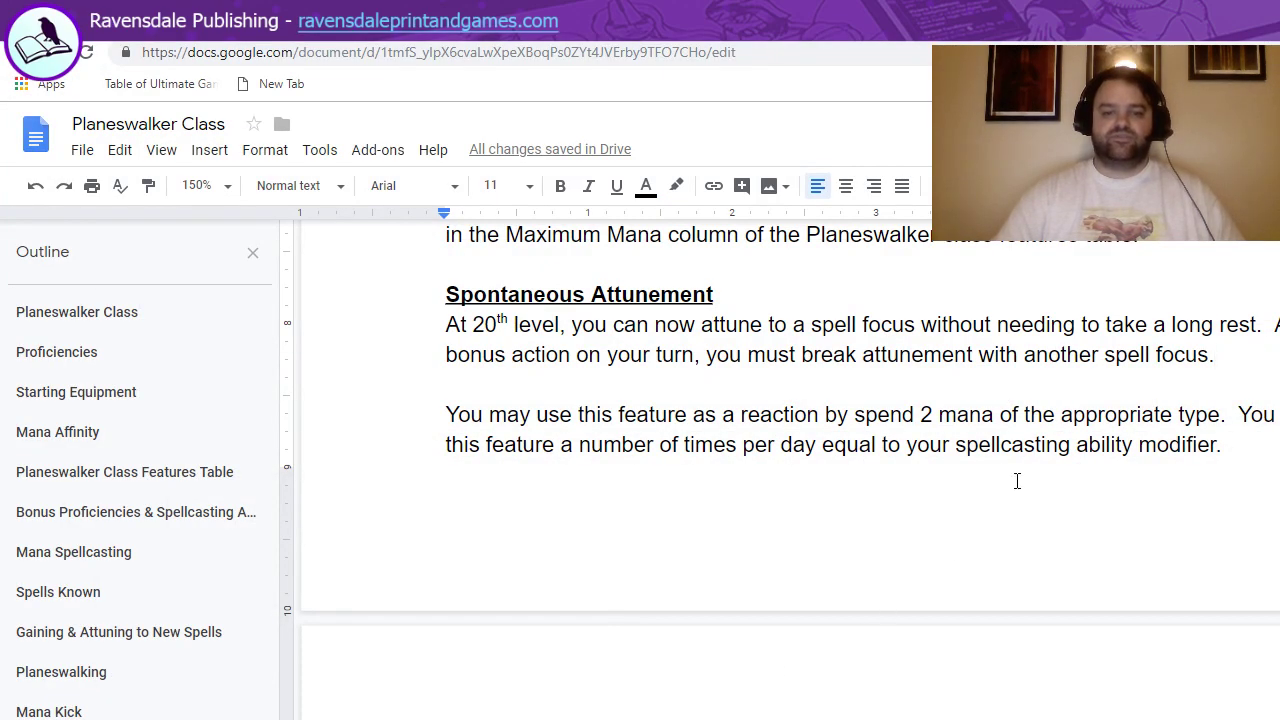
Reread the Spontaneous Attunement paragraphs, including the reaction wording and daily limit, and continue to the Mana Affinity Features section.
left_click(820, 414)
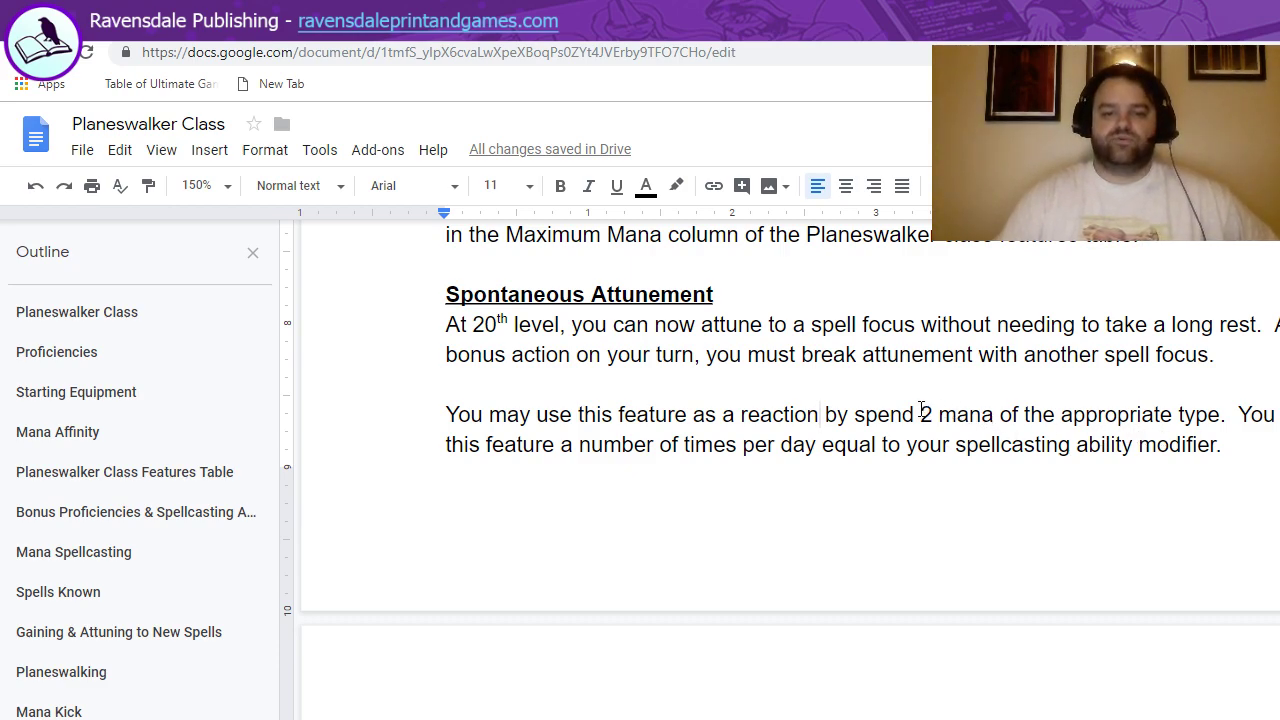
left_click(1254, 444)
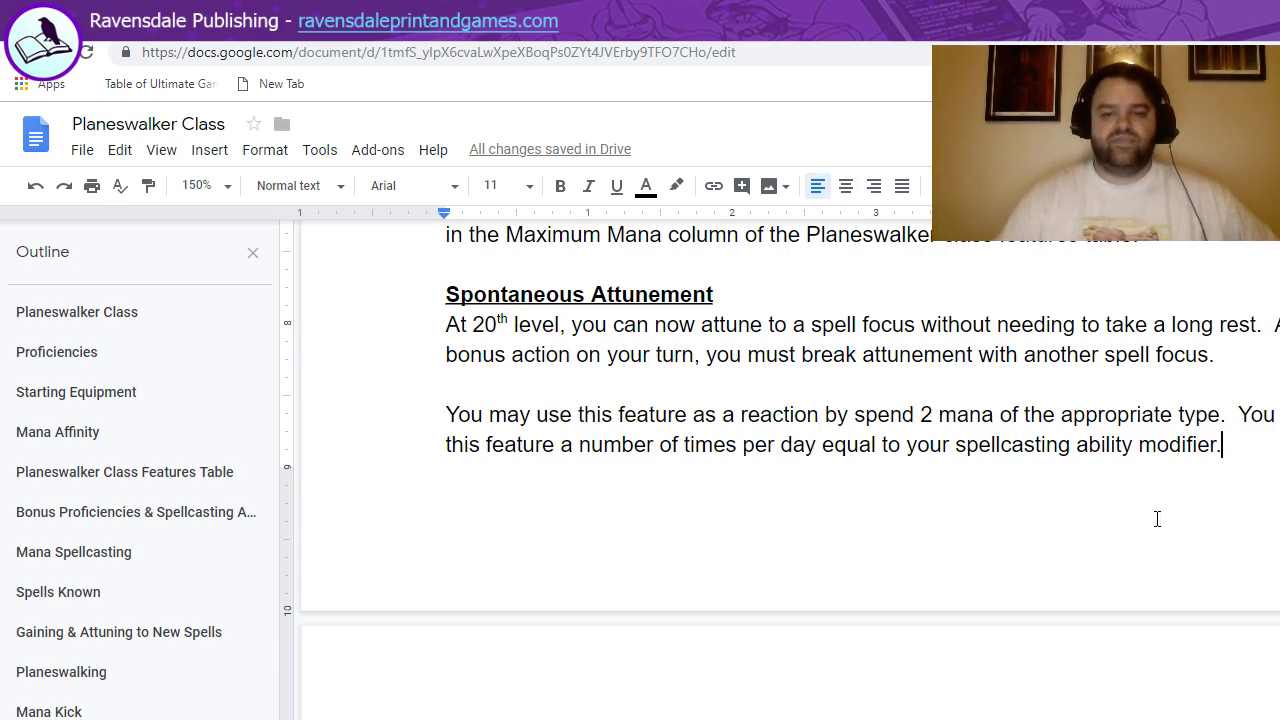
scroll(1080, 423, "up", 1)
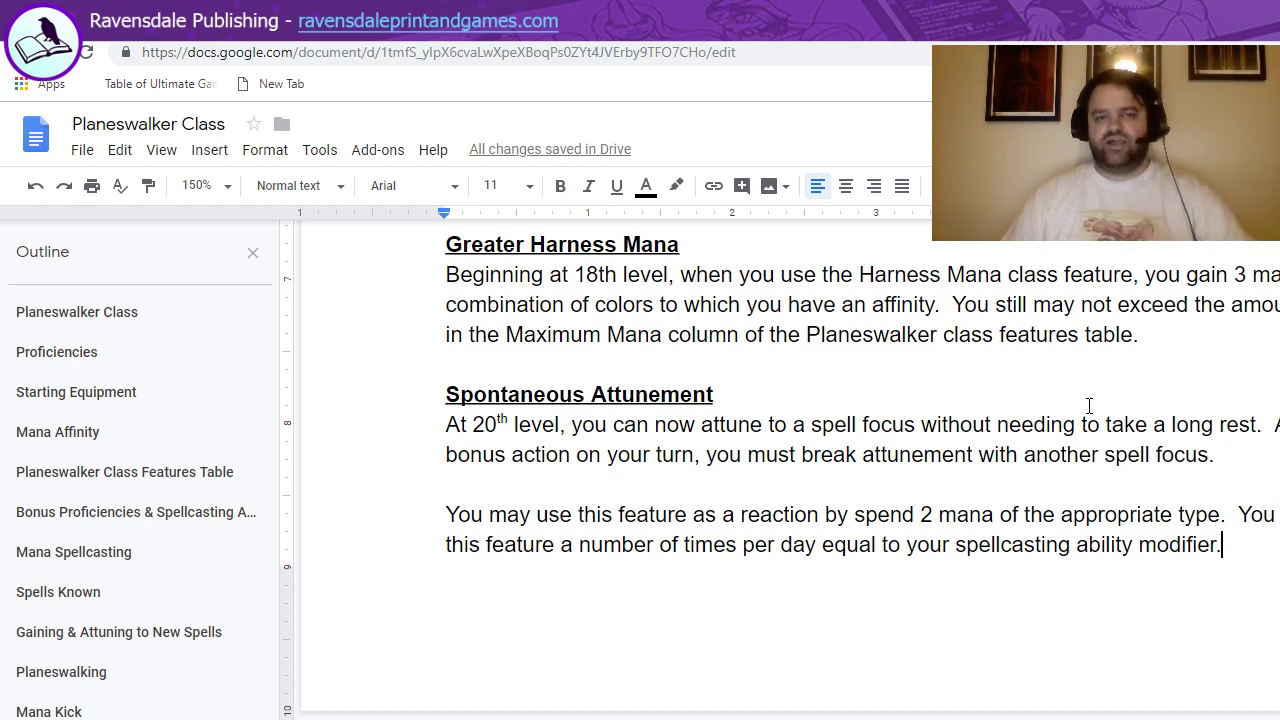
scroll(1123, 463, "down", 1)
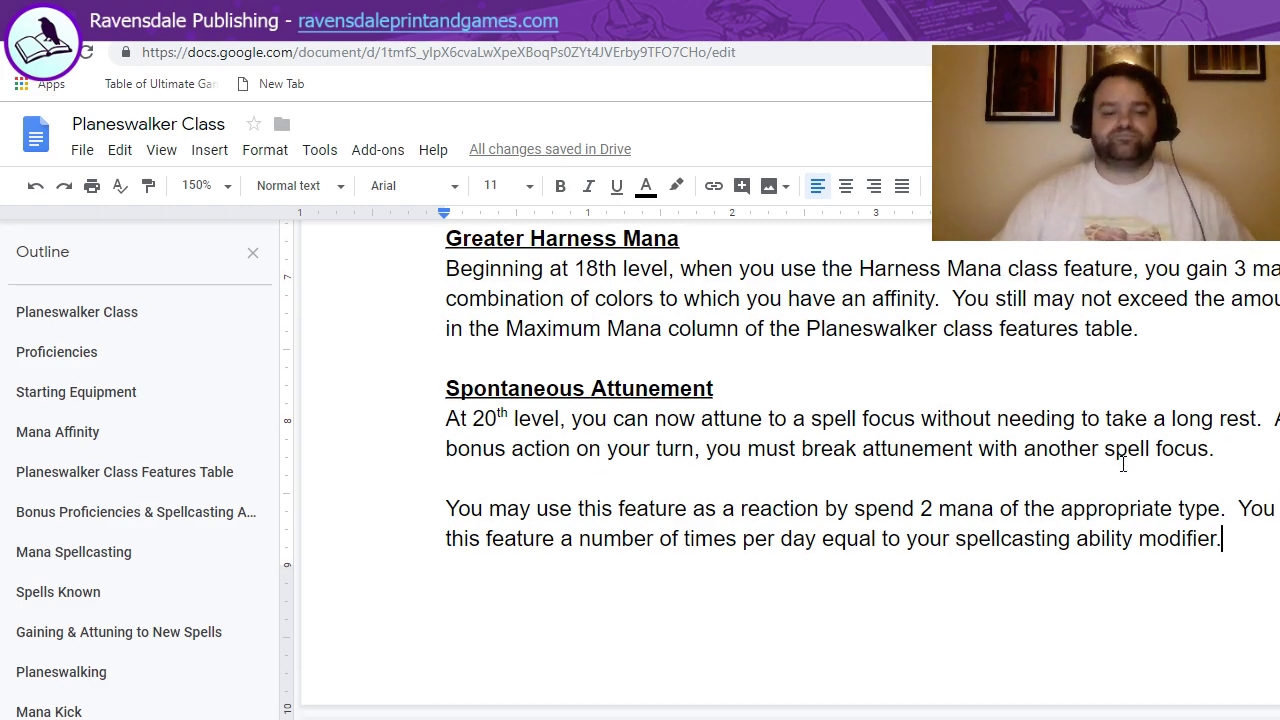
scroll(1123, 463, "down", 3)
scroll(1123, 463, "down", 2)
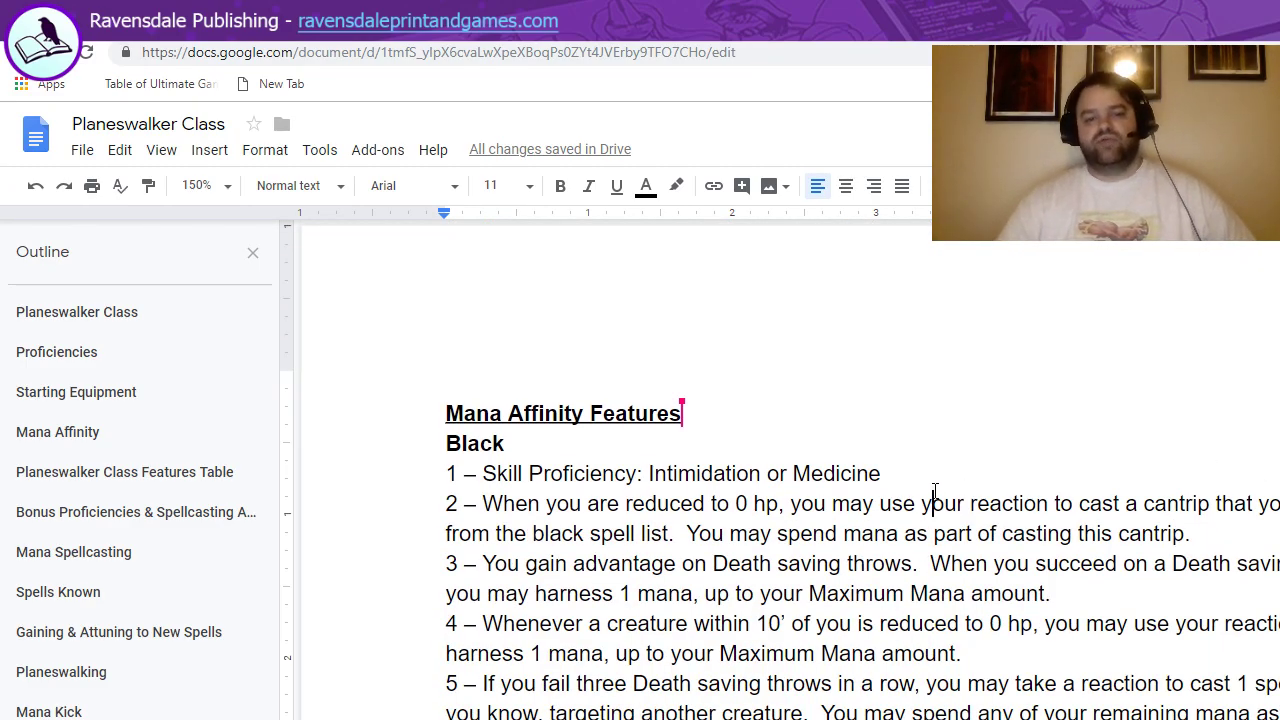
Review the Planeswalker class features table level by level, checking the Guild Spell and Mana Affinity entries and the empty levels.
scroll(934, 490, "down", 20)
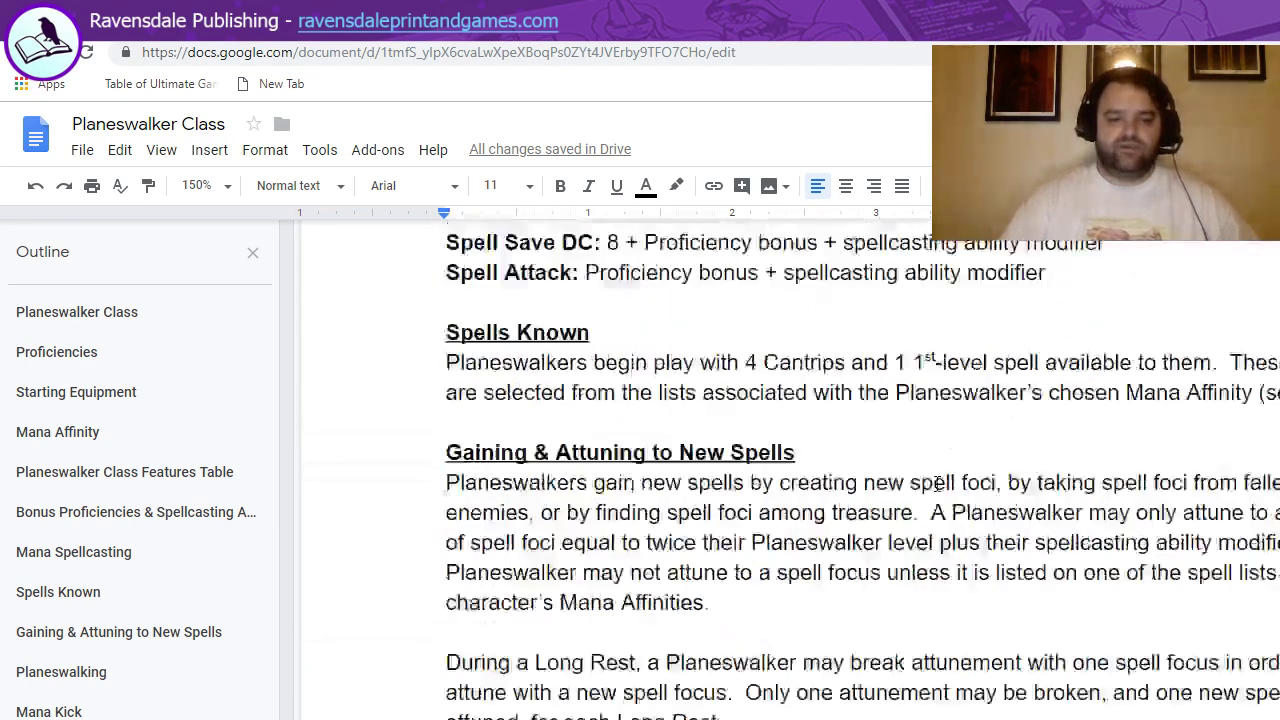
scroll(936, 484, "down", 5)
scroll(936, 484, "up", 20)
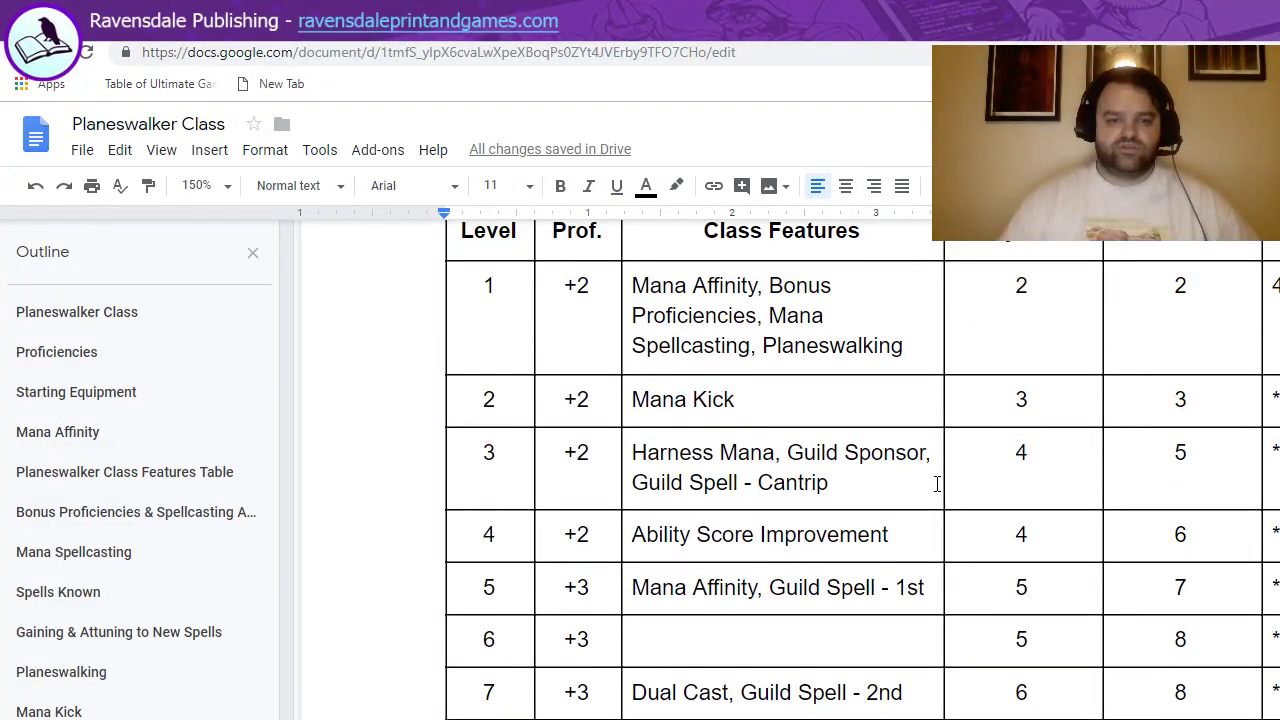
scroll(930, 478, "up", 1)
scroll(903, 497, "down", 1)
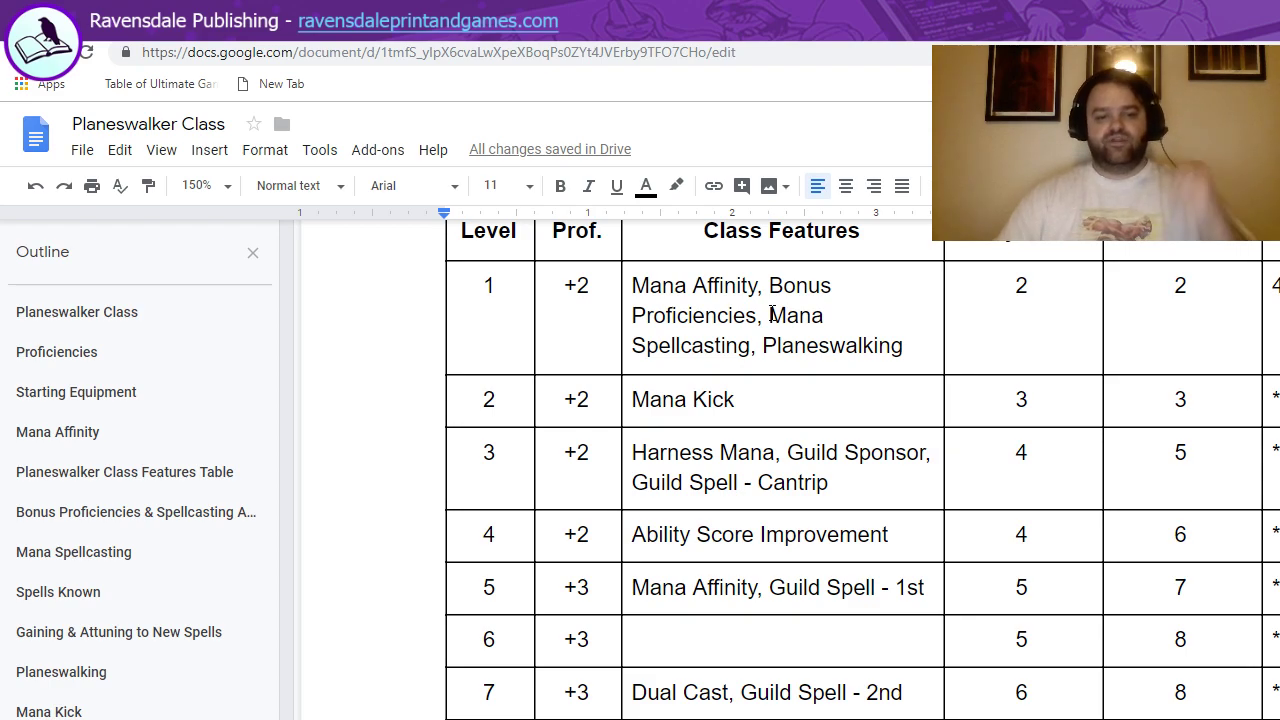
scroll(777, 595, "down", 1)
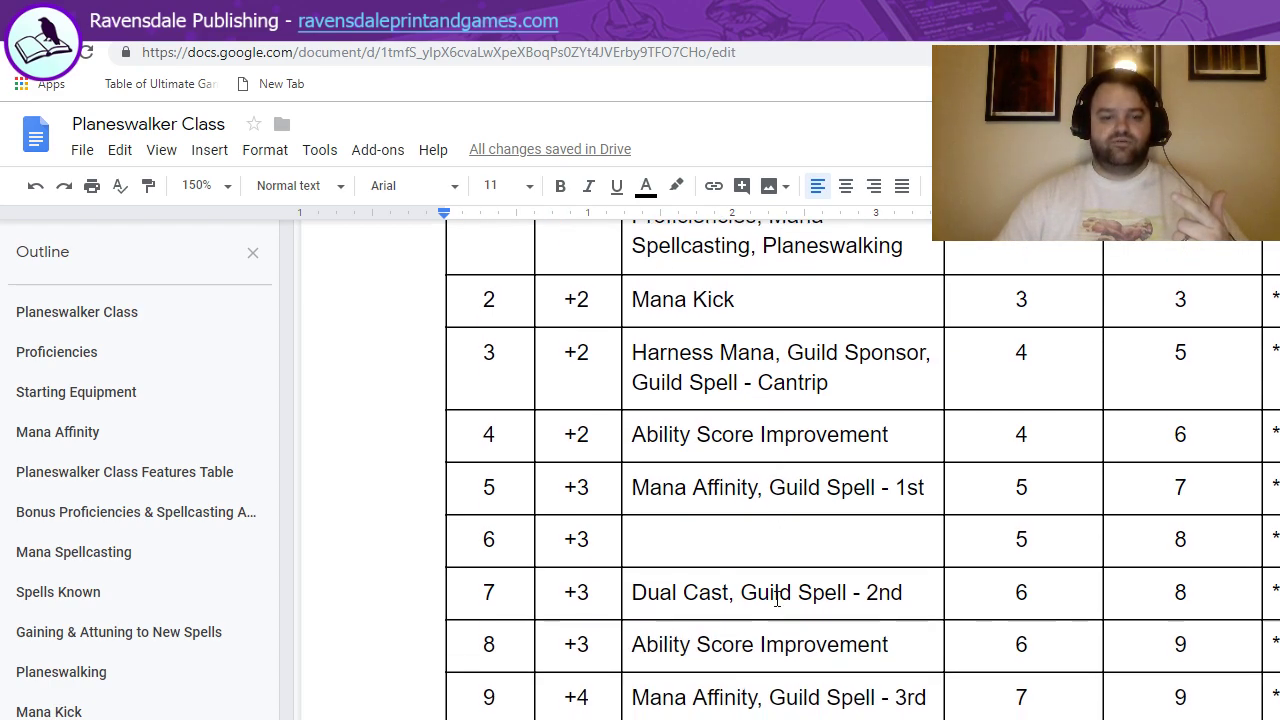
scroll(783, 688, "down", 1)
scroll(783, 690, "down", 1)
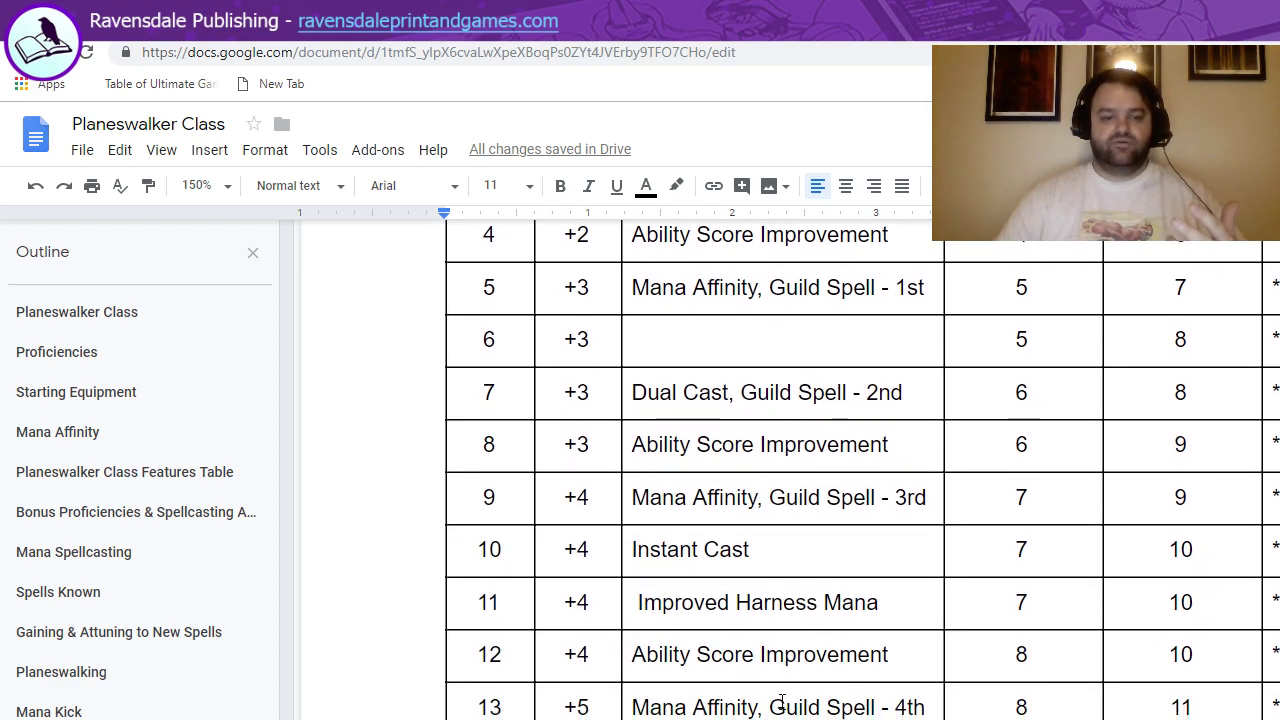
scroll(778, 697, "down", 2)
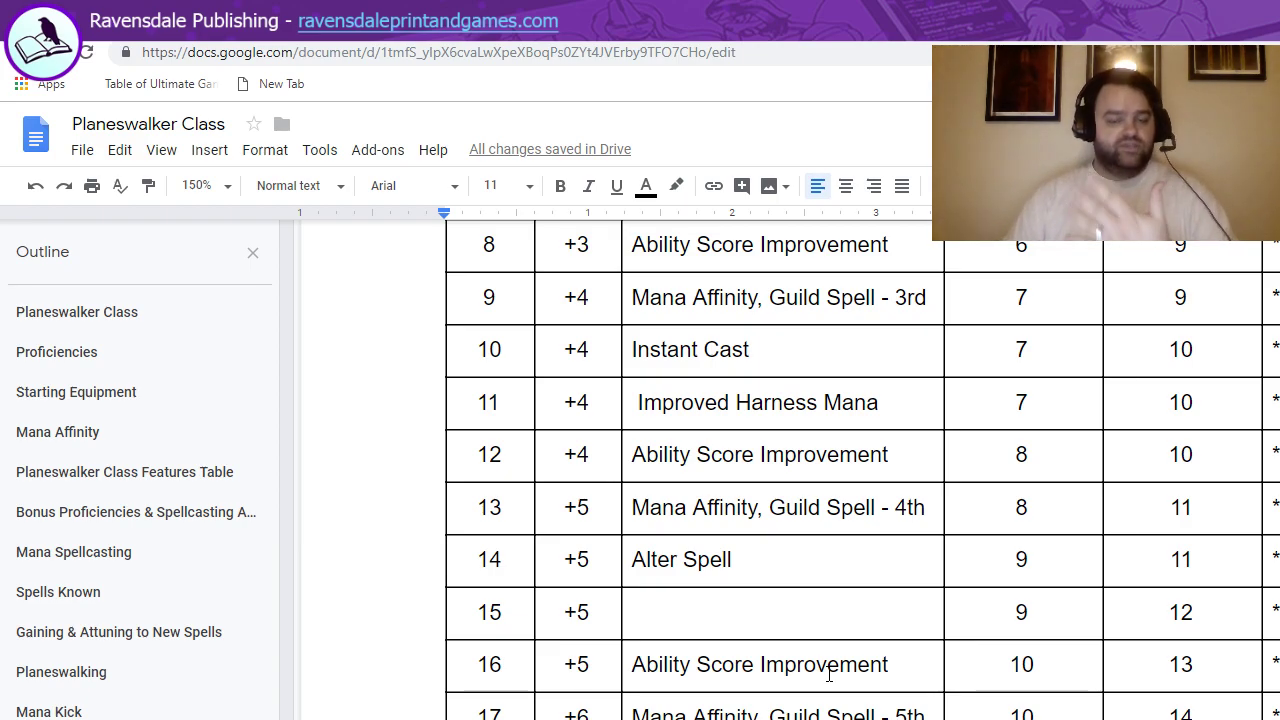
Look back over the Mana Spellcasting, Spells Known and Guild Spells sections and return to the black features under Mana Affinity Features.
scroll(700, 660, "down", 15)
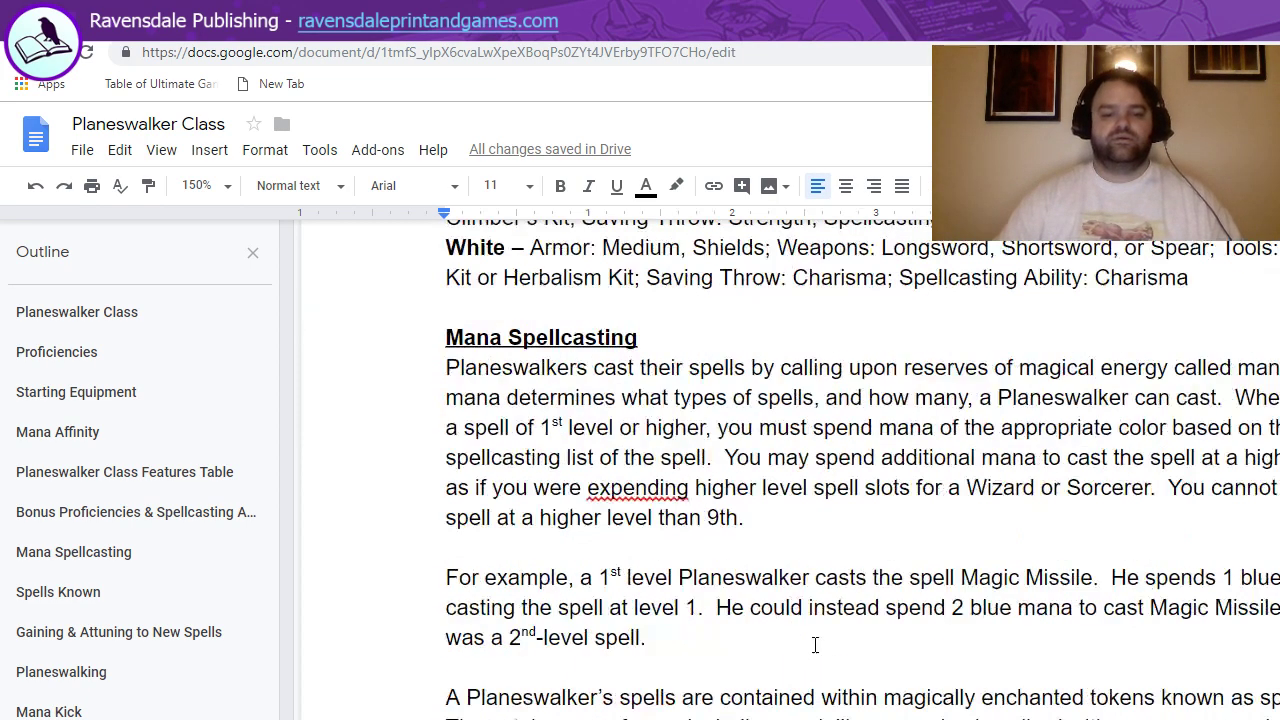
scroll(815, 645, "down", 20)
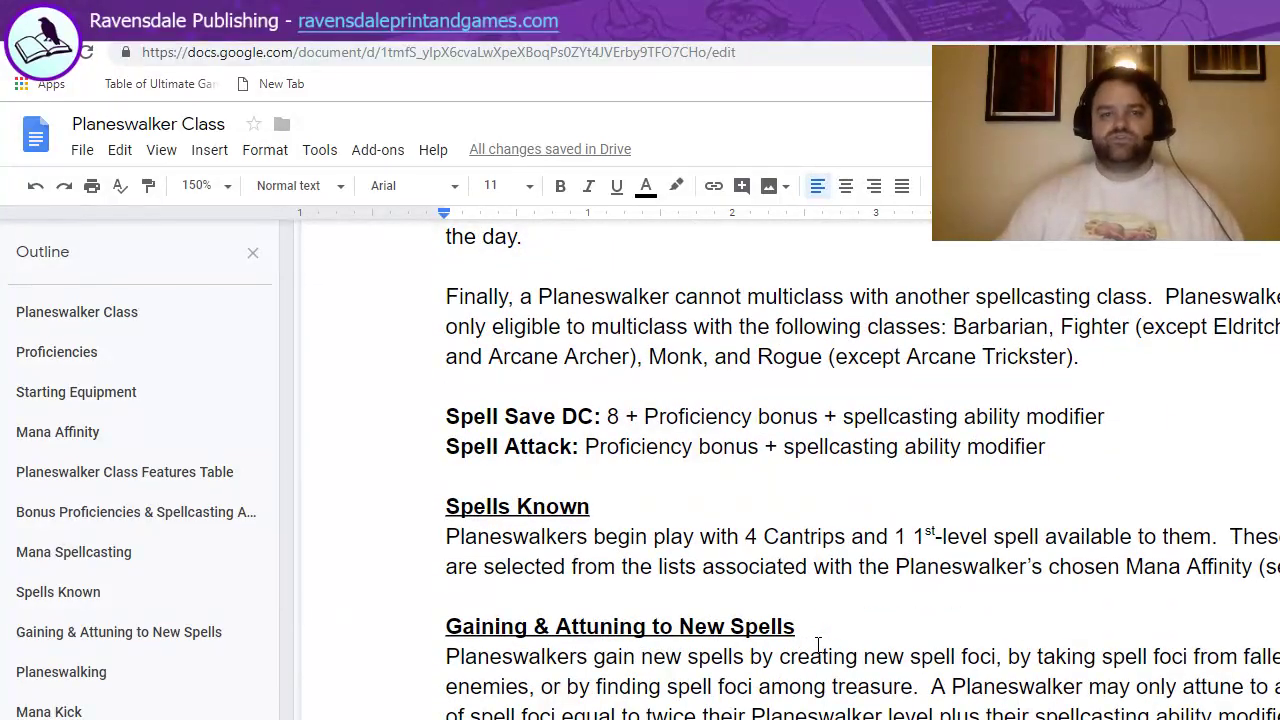
scroll(818, 645, "up", 1)
scroll(818, 645, "up", 1)
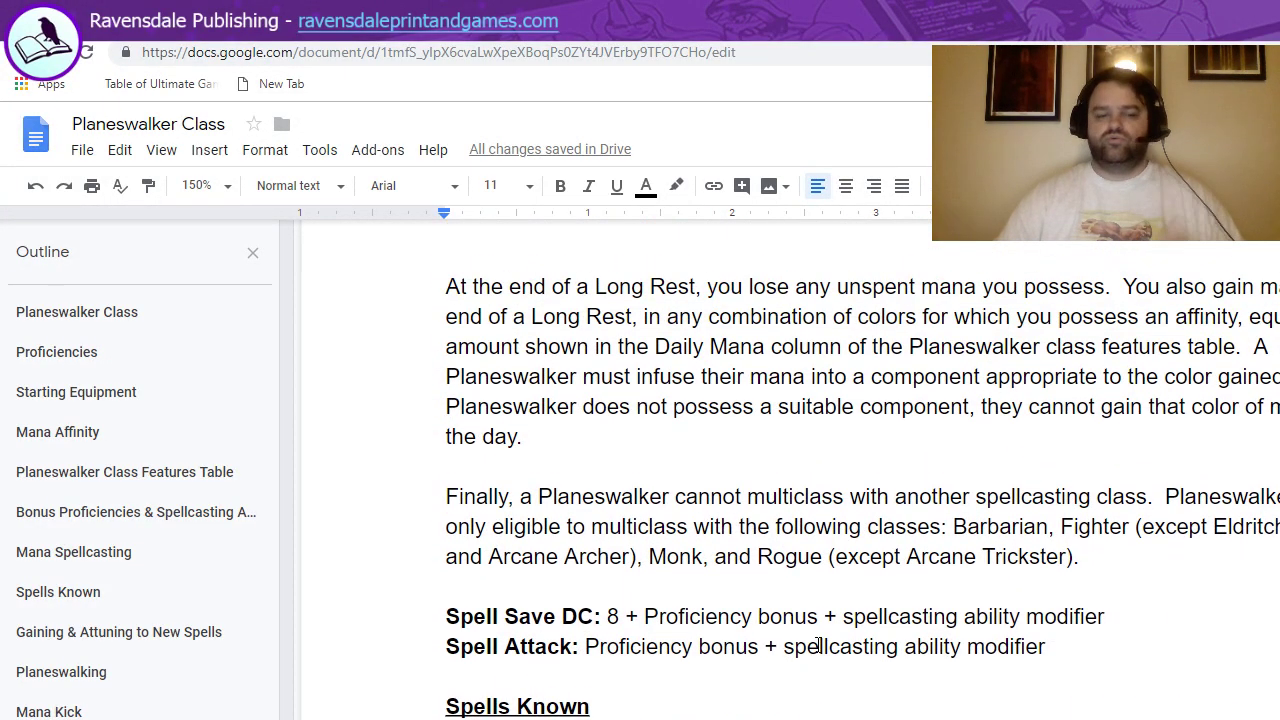
scroll(818, 645, "up", 5)
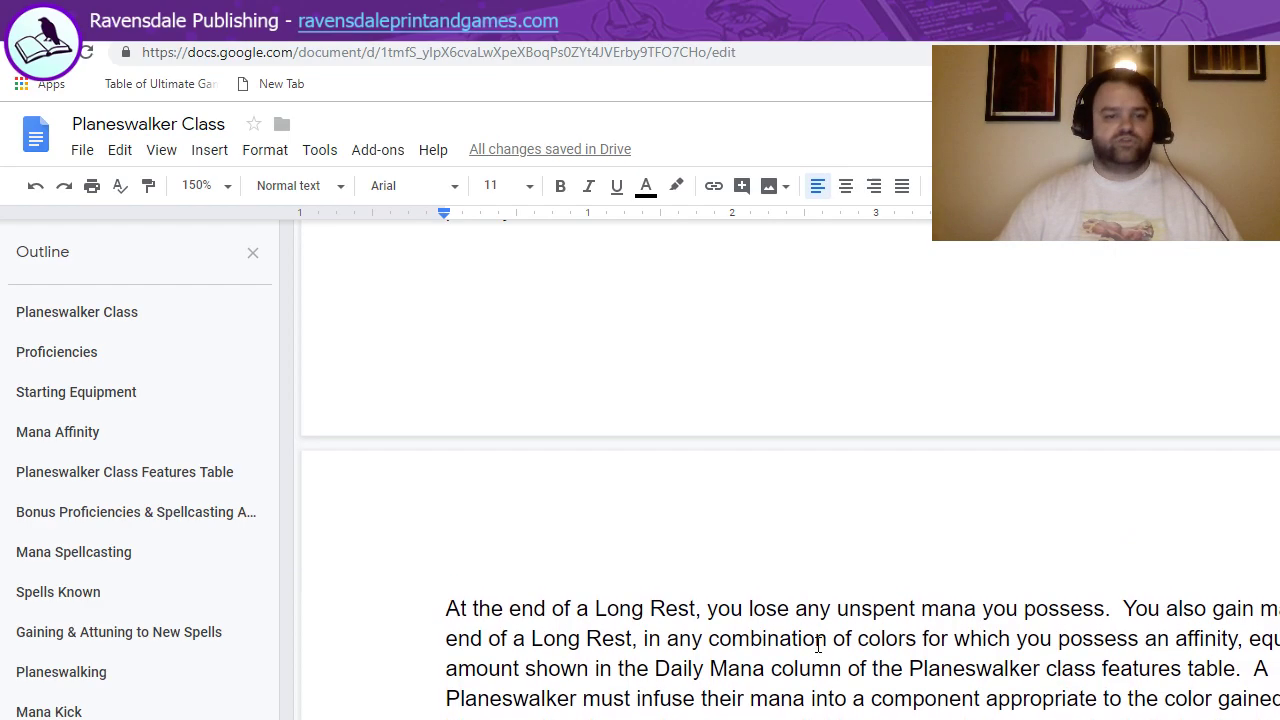
scroll(818, 645, "down", 20)
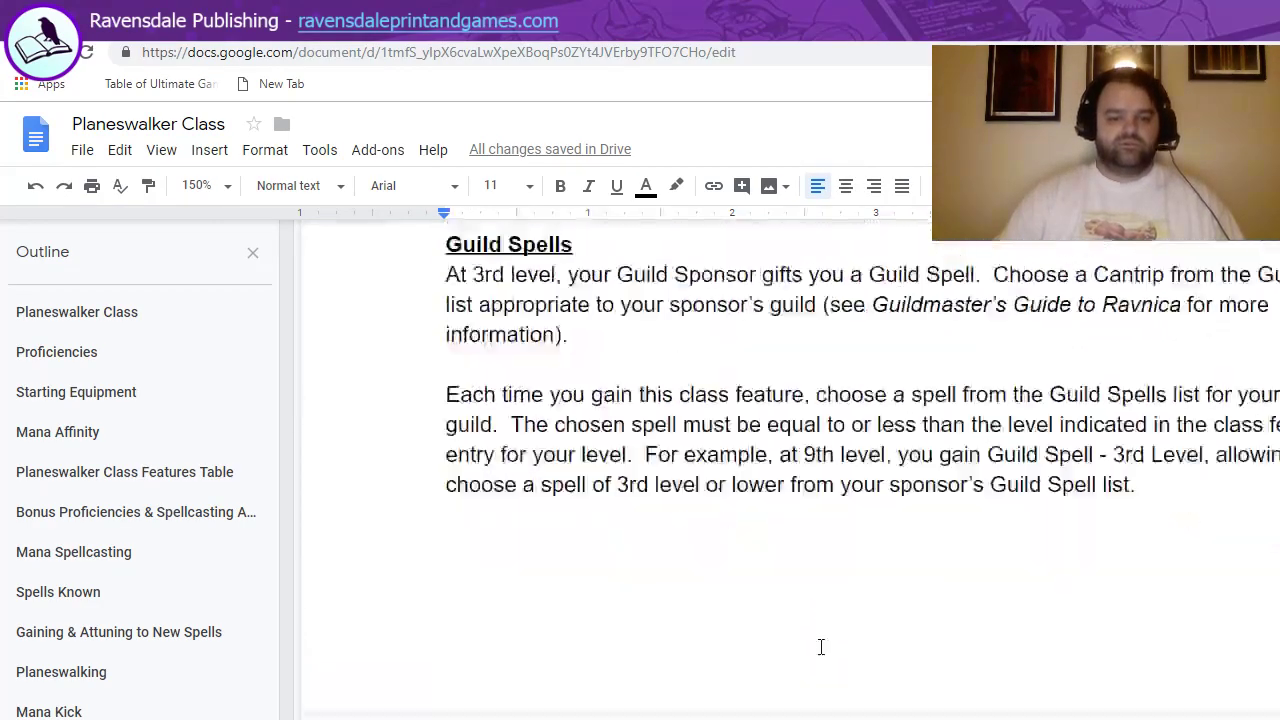
scroll(820, 645, "up", 20)
scroll(820, 645, "down", 4)
scroll(820, 645, "up", 8)
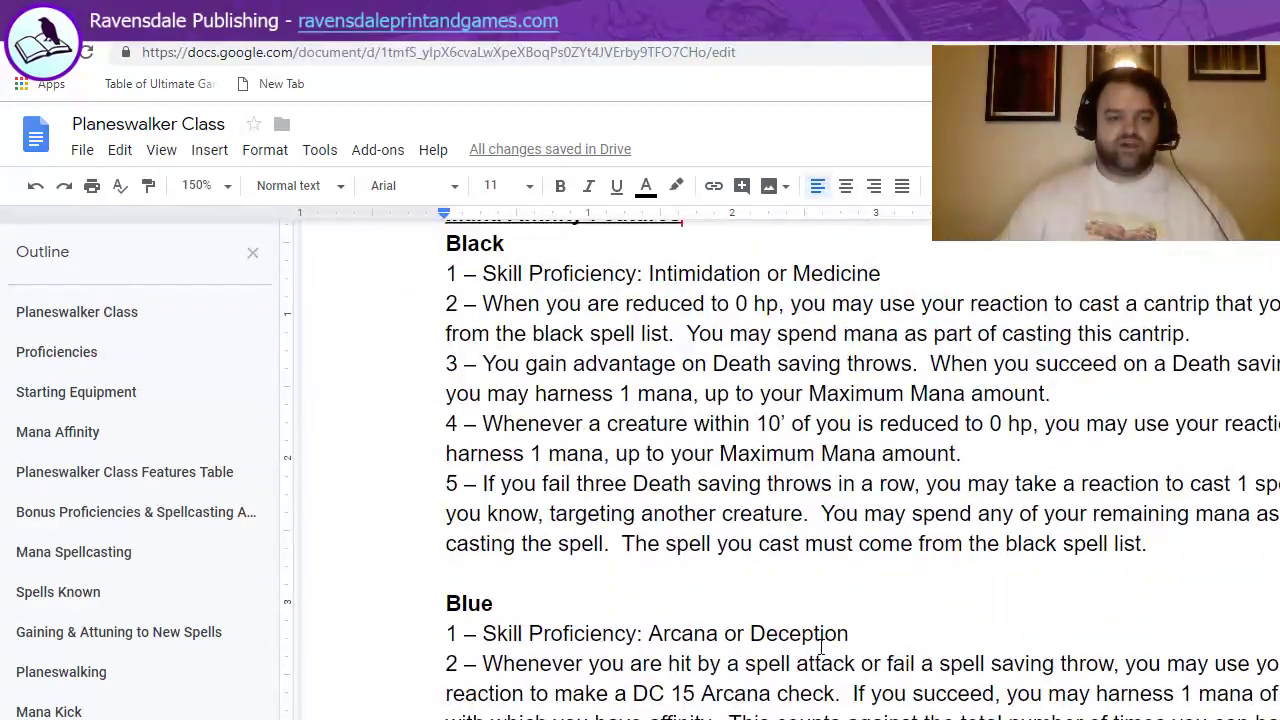
scroll(820, 645, "down", 4)
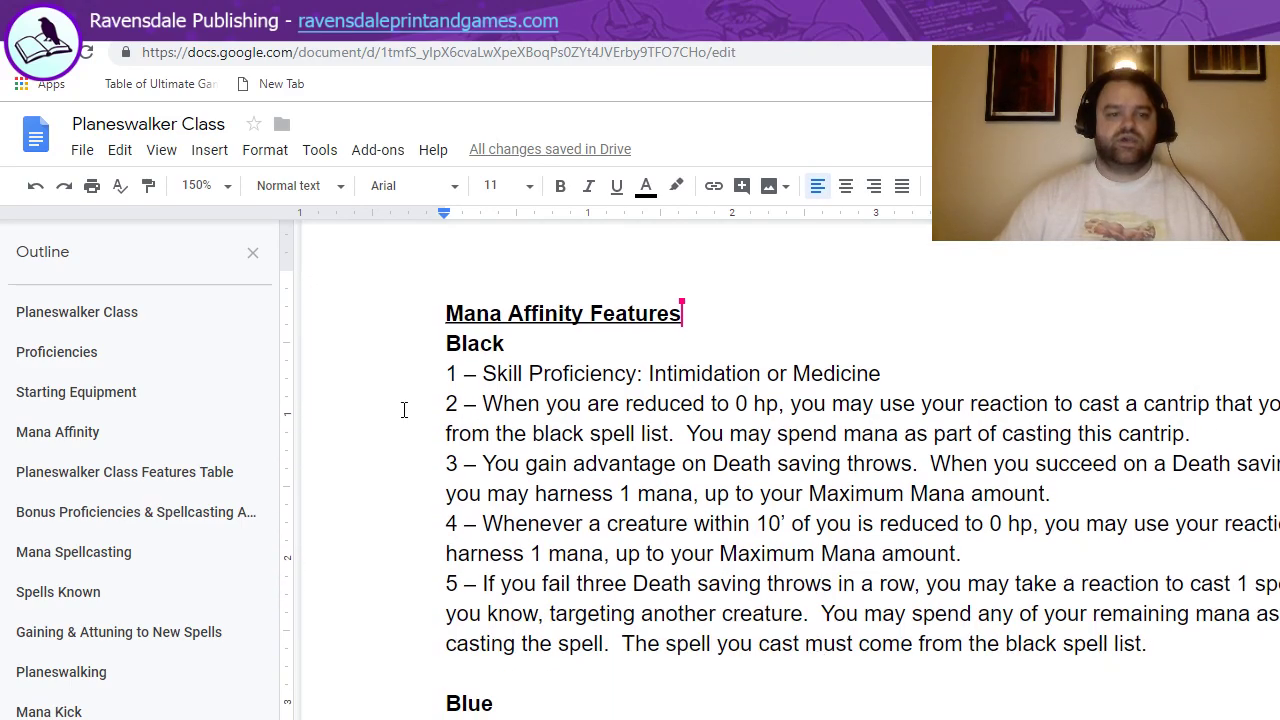